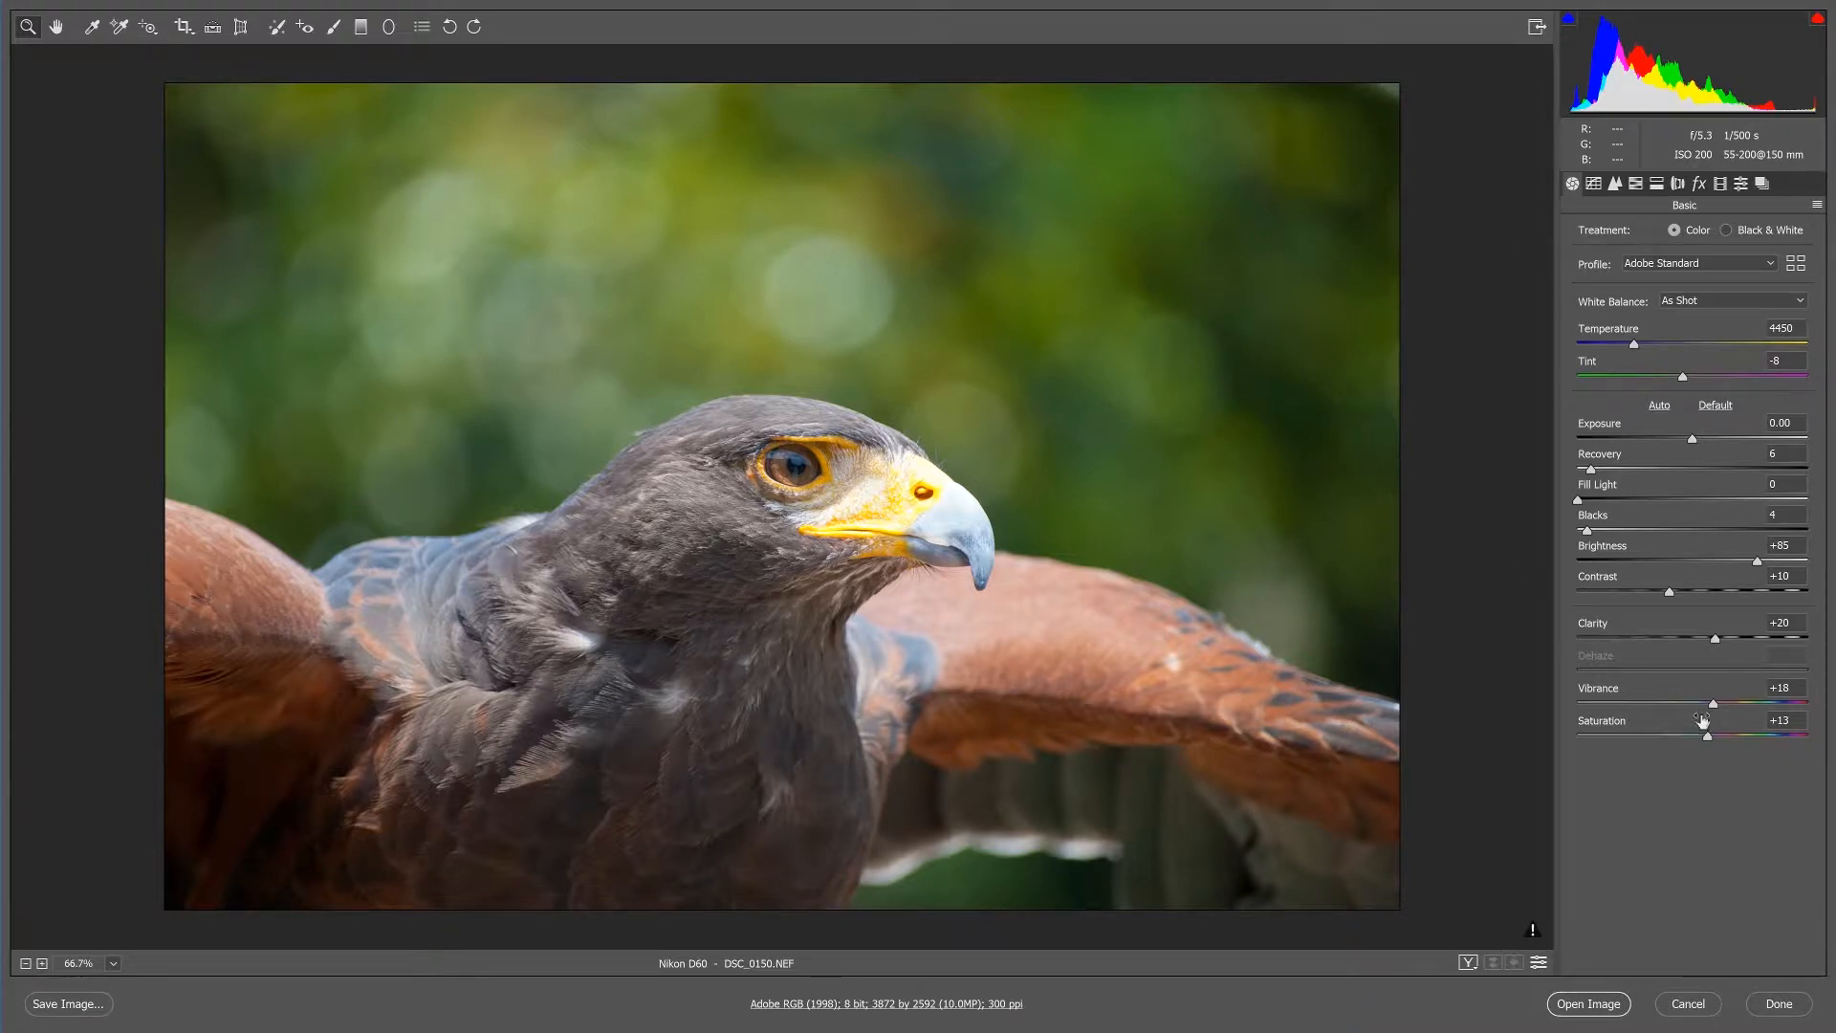
Try the Clarity at -23 and at +100 on the bird's head.
drag(1714, 636, 1665, 637)
click(846, 494)
click(846, 495)
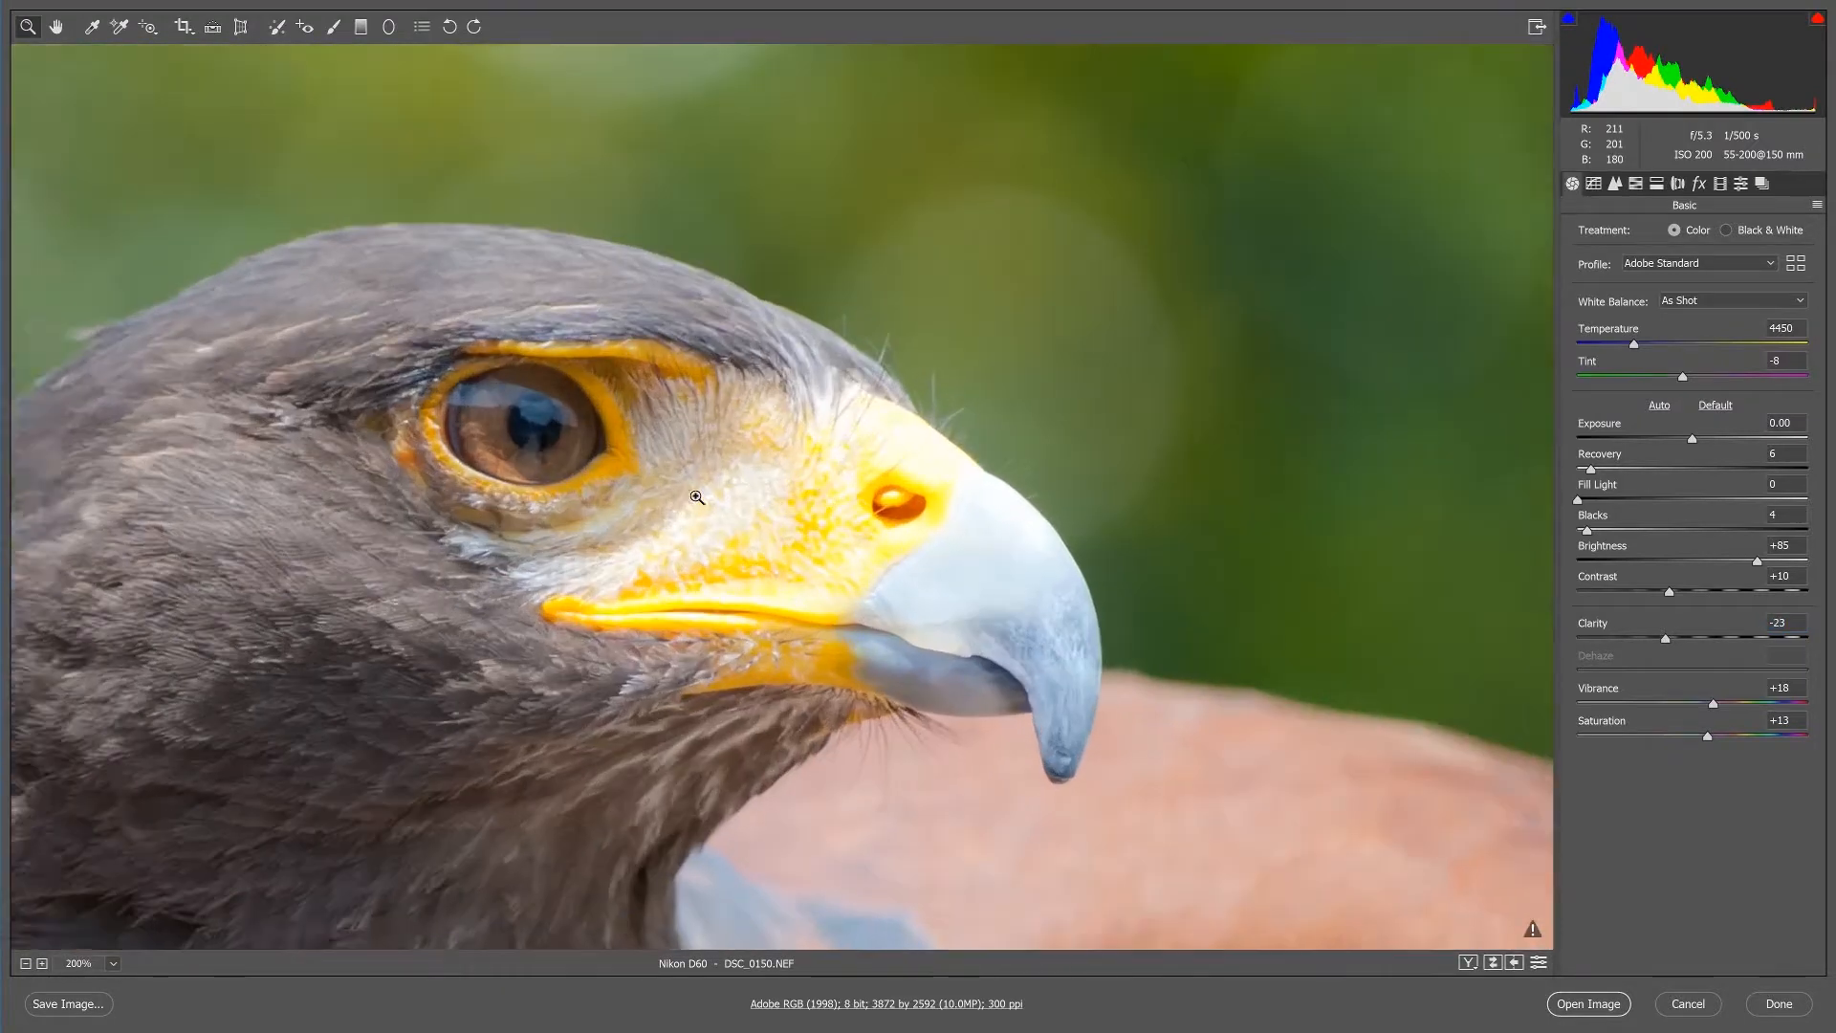
drag(1666, 638, 1688, 636)
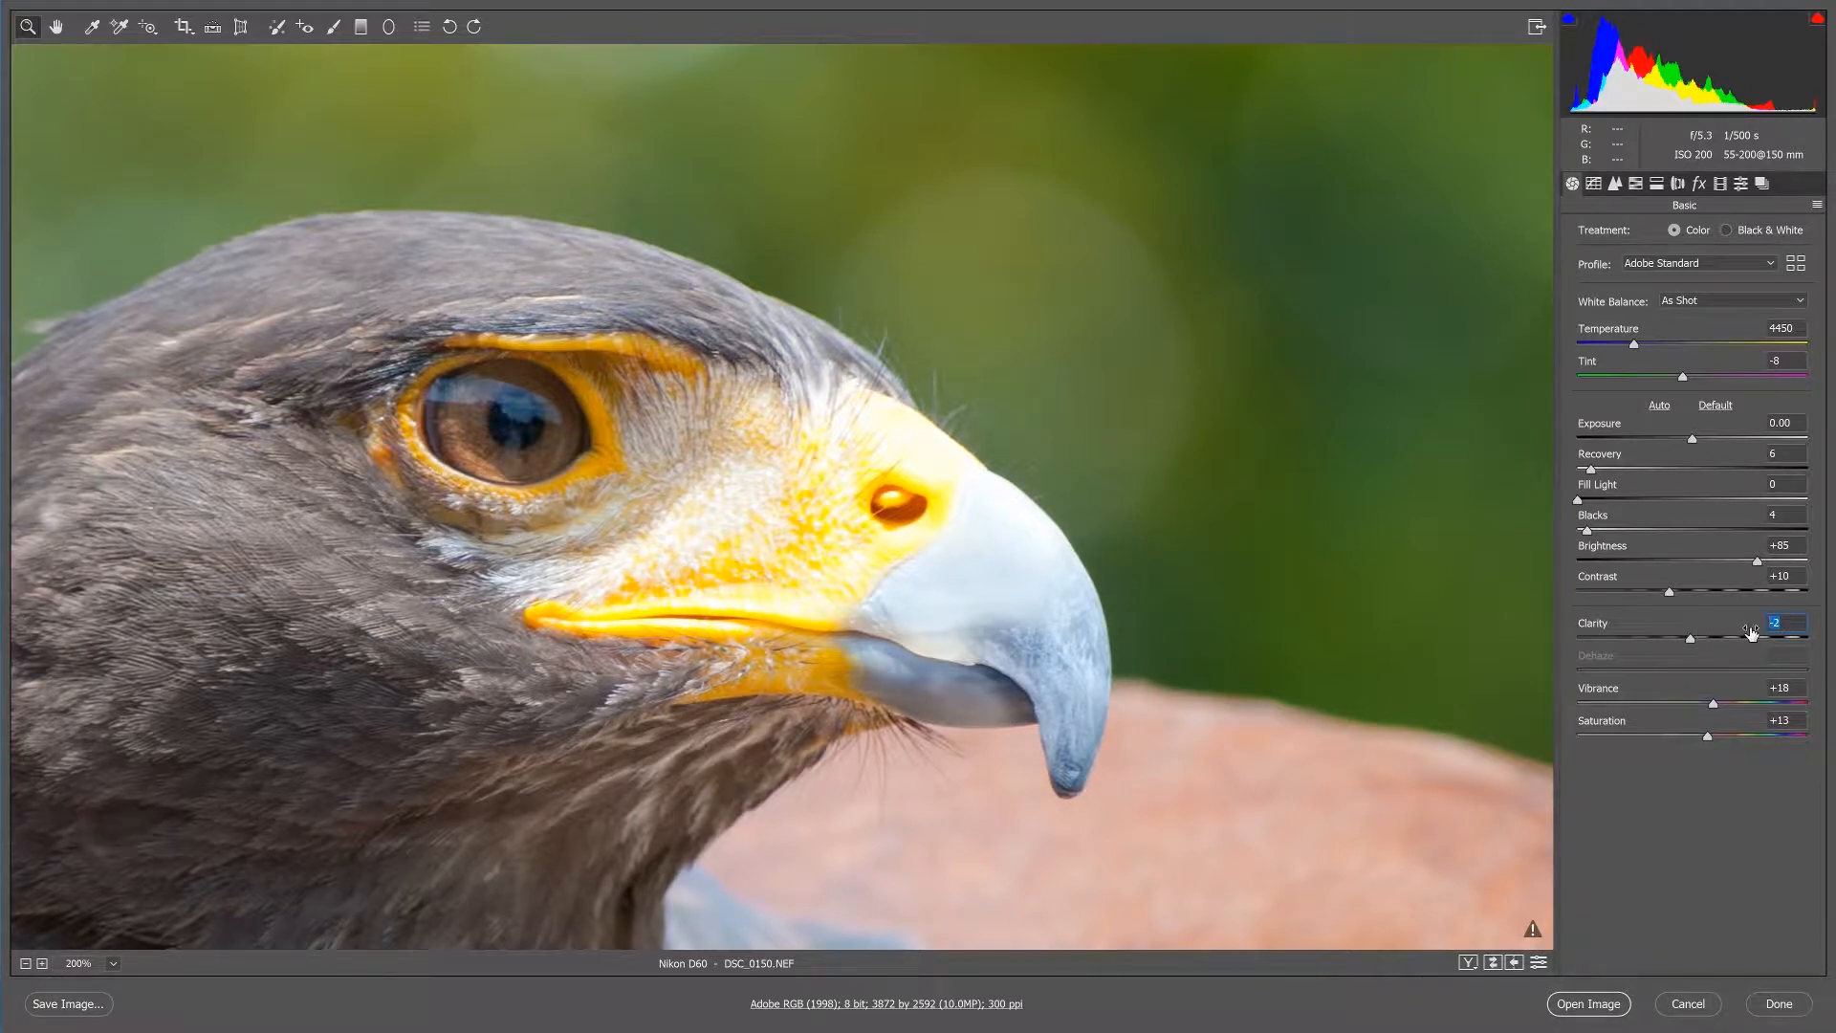
text(0)
drag(1704, 641, 1814, 599)
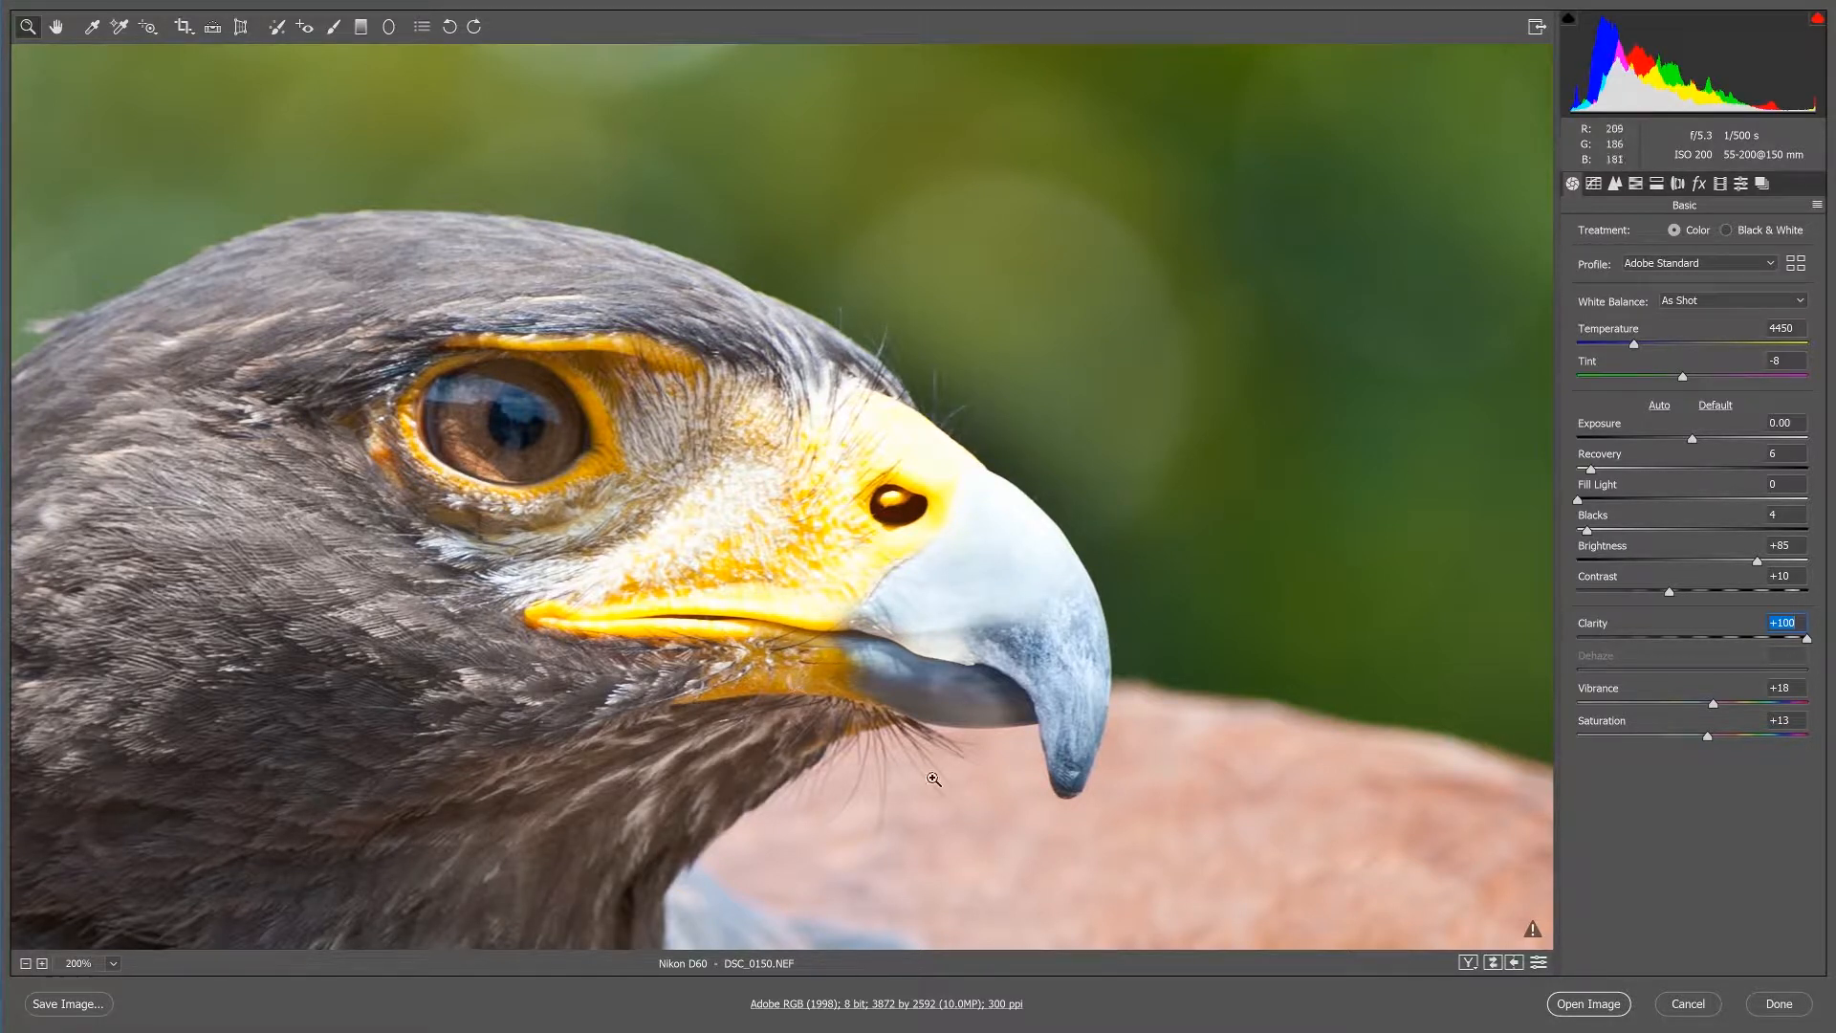
drag(1763, 638, 1695, 643)
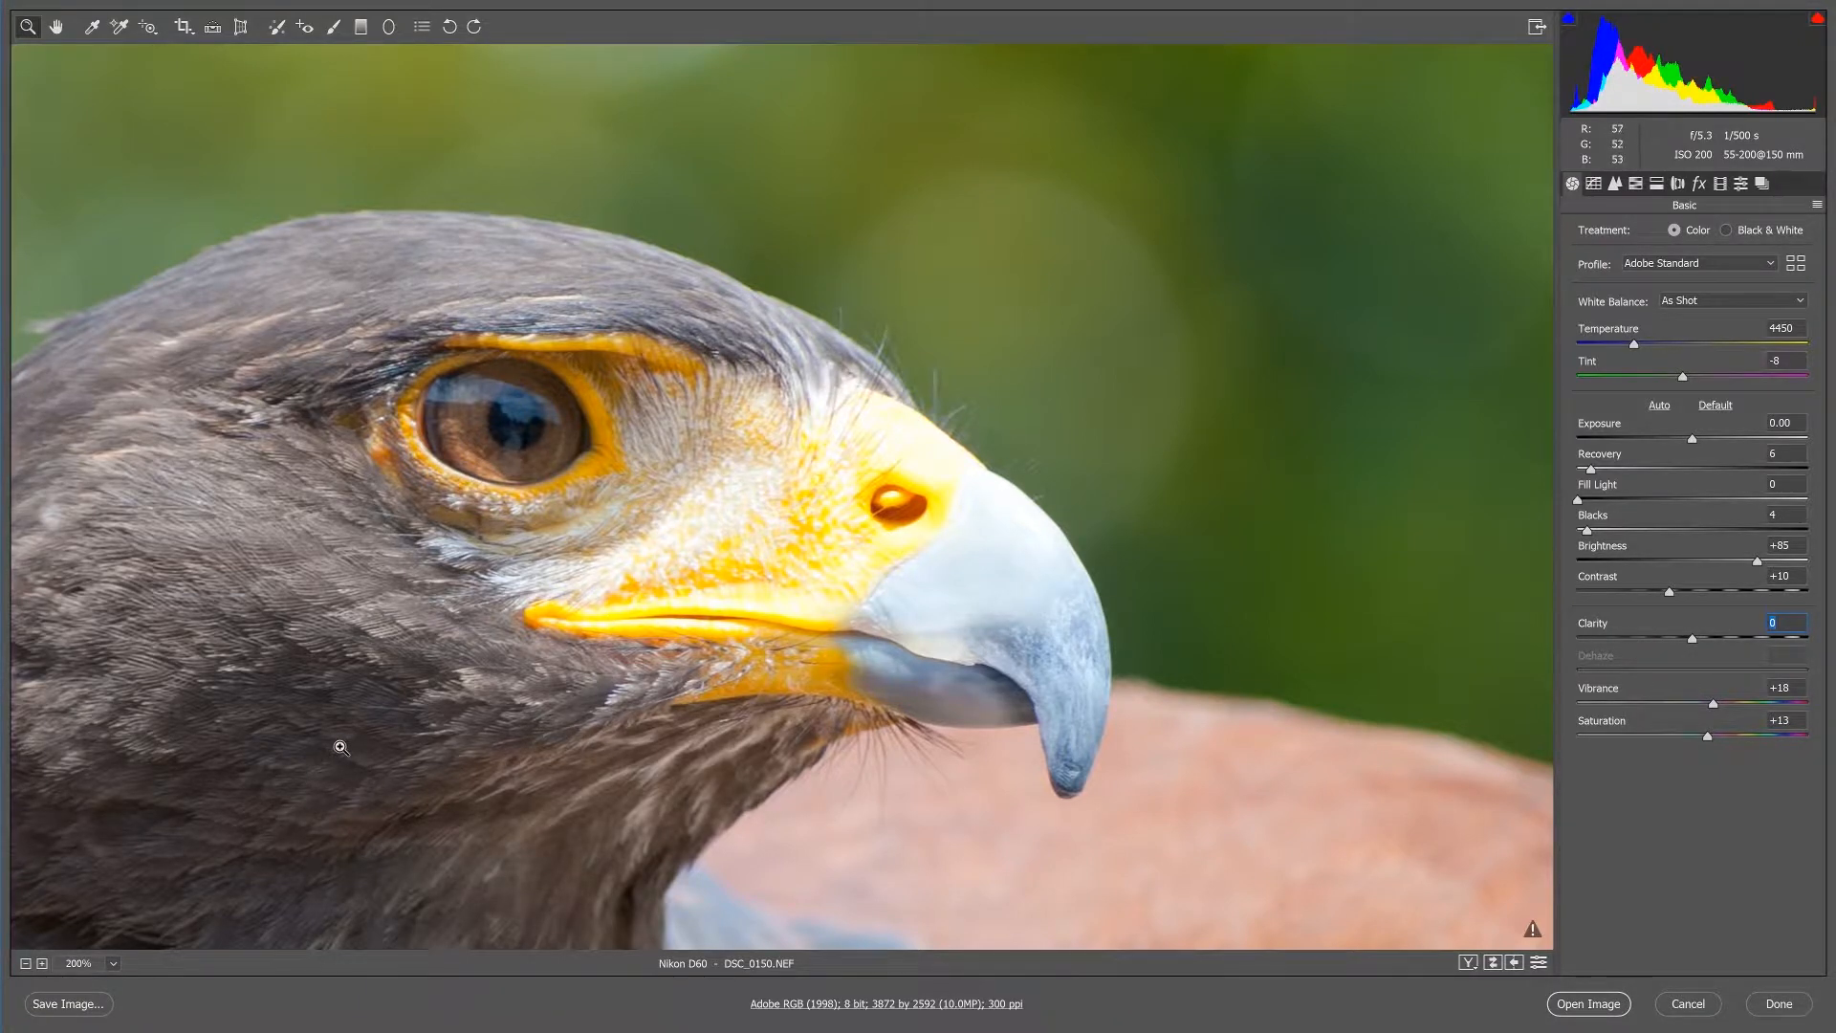
Set the Clarity to +20 after checking the neck feathers up close.
drag(317, 764, 529, 682)
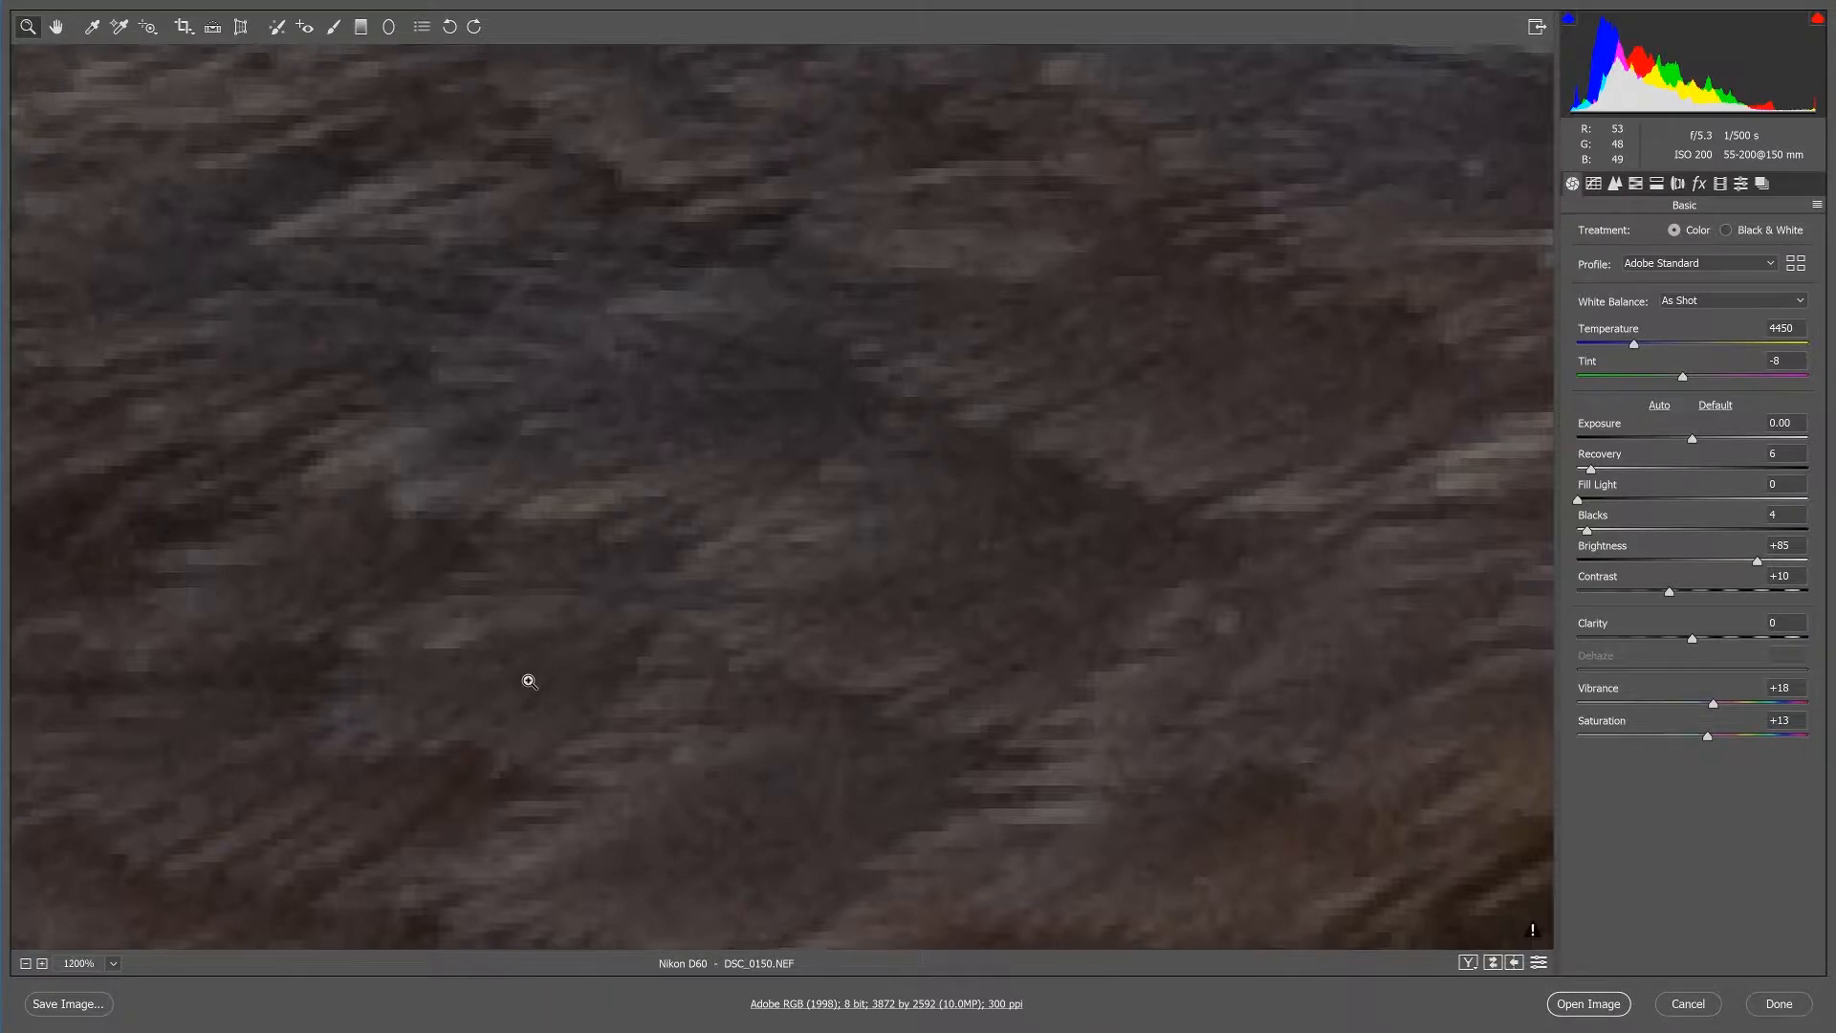
key(ctrl+minus)
key(ctrl+minus)
key(ctrl+minus)
key(ctrl+minus)
key(ctrl+minus)
key(ctrl+minus)
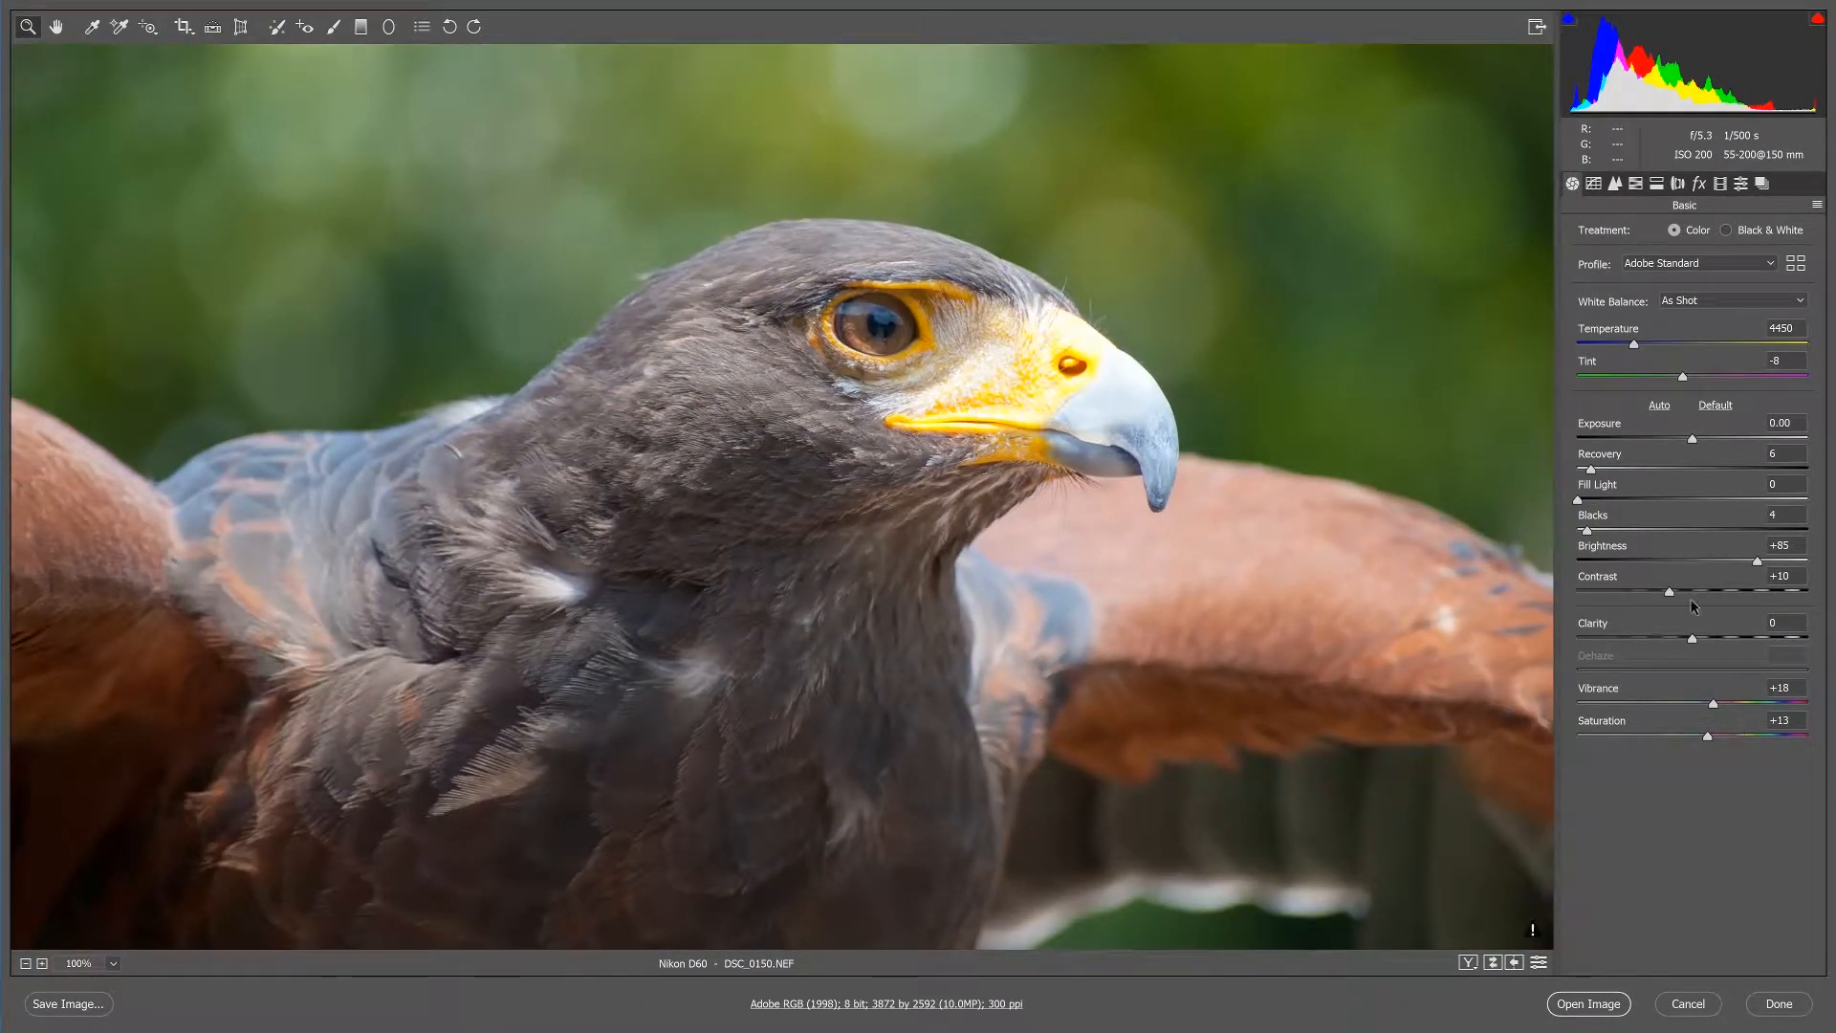
drag(1693, 639, 1716, 669)
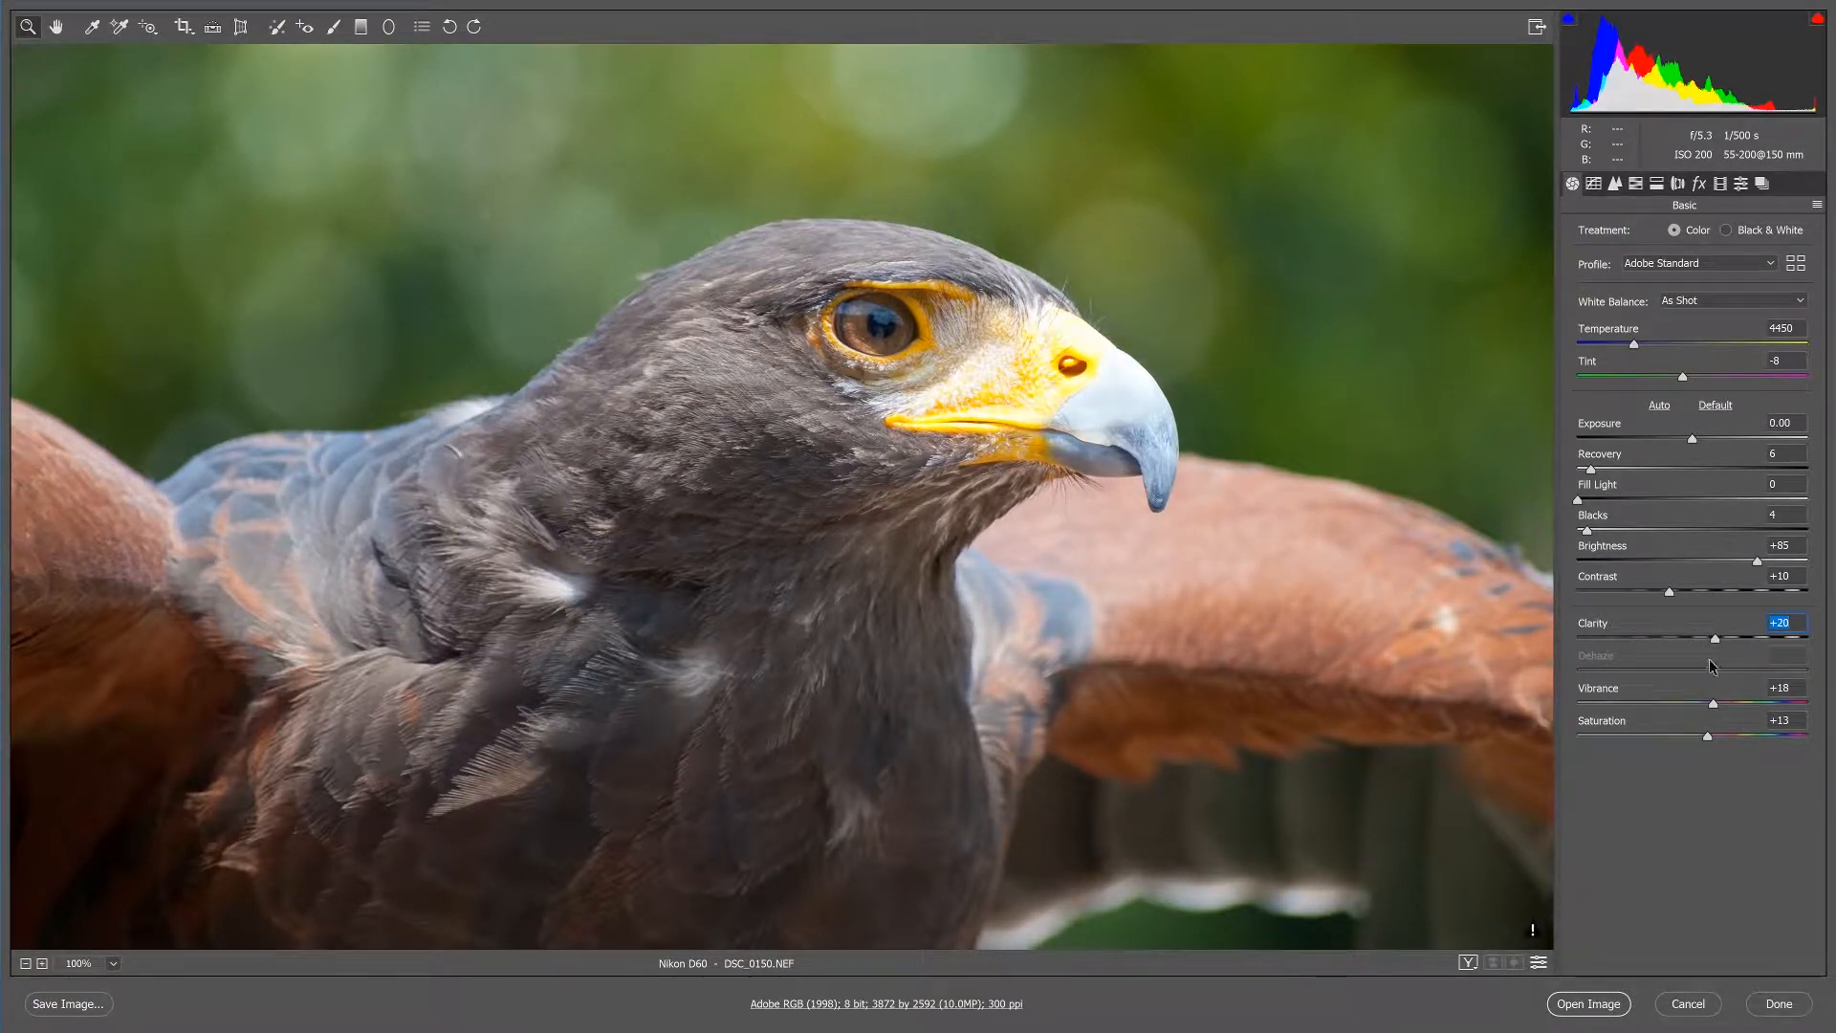
Try the sharpening Amount at 84, at its minimum and at 143 on the bird's head.
click(1614, 185)
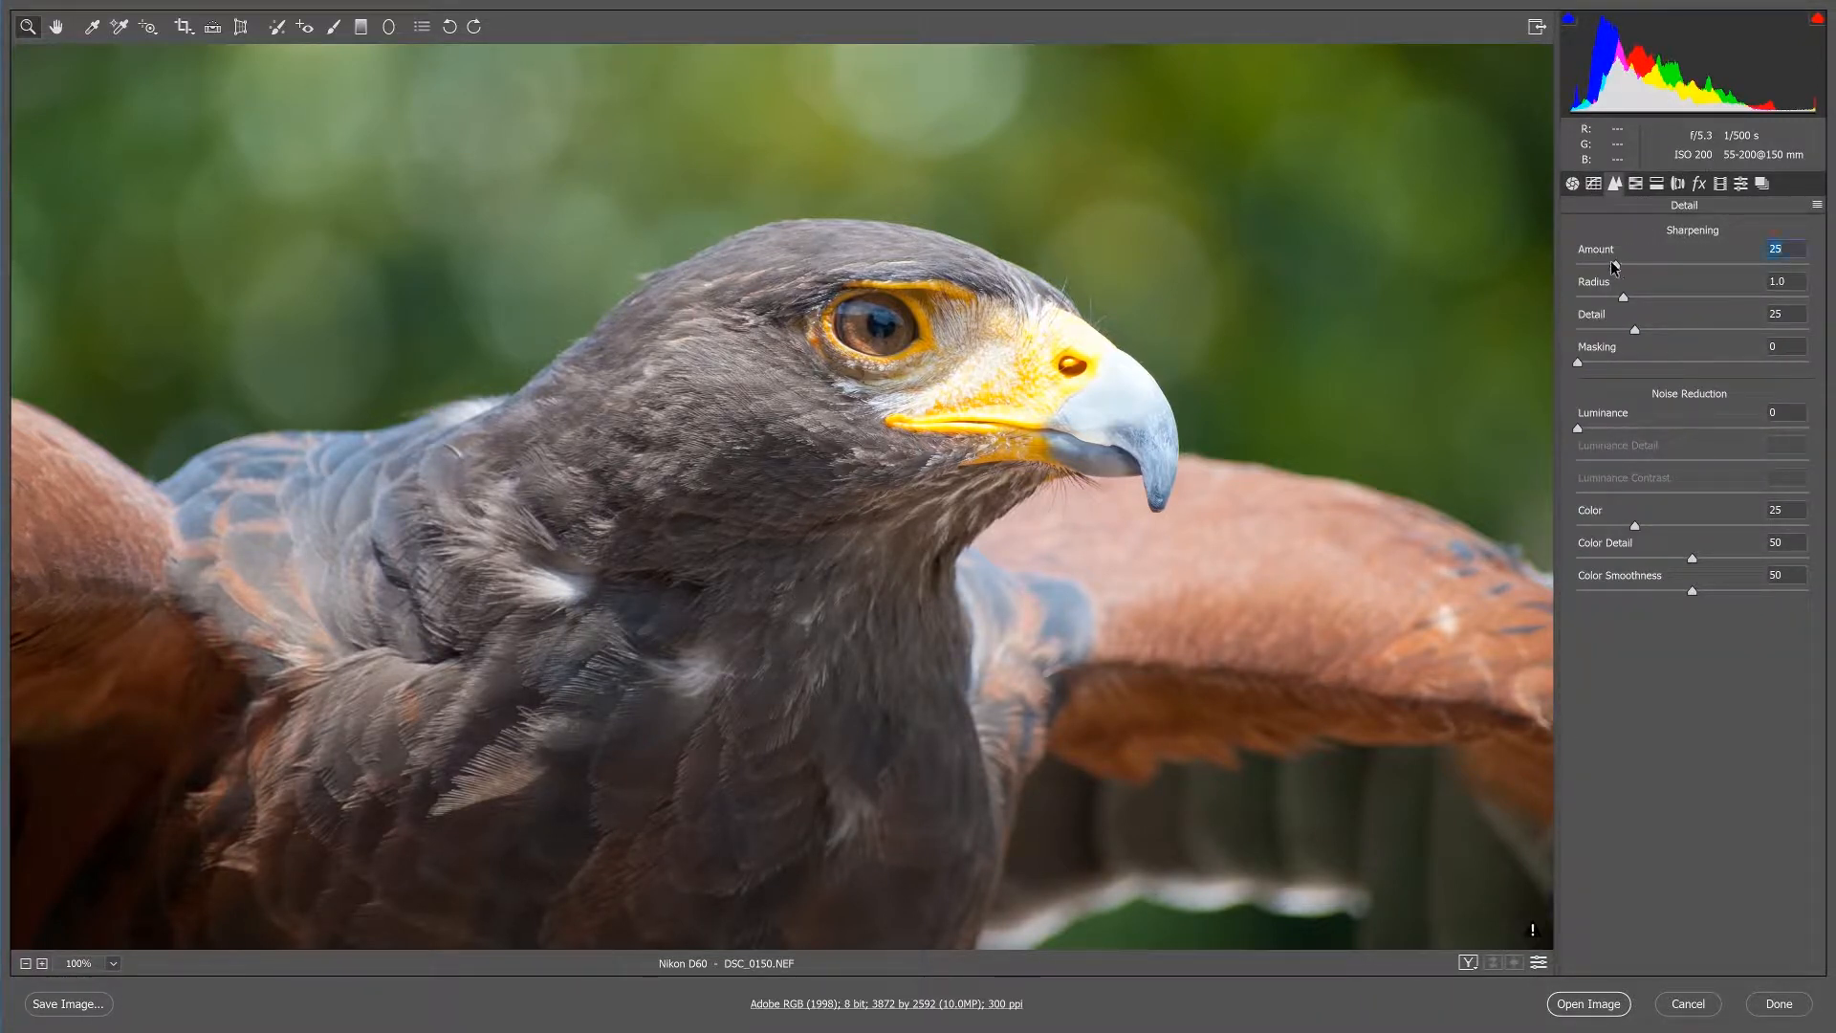
key(Up)
click(904, 400)
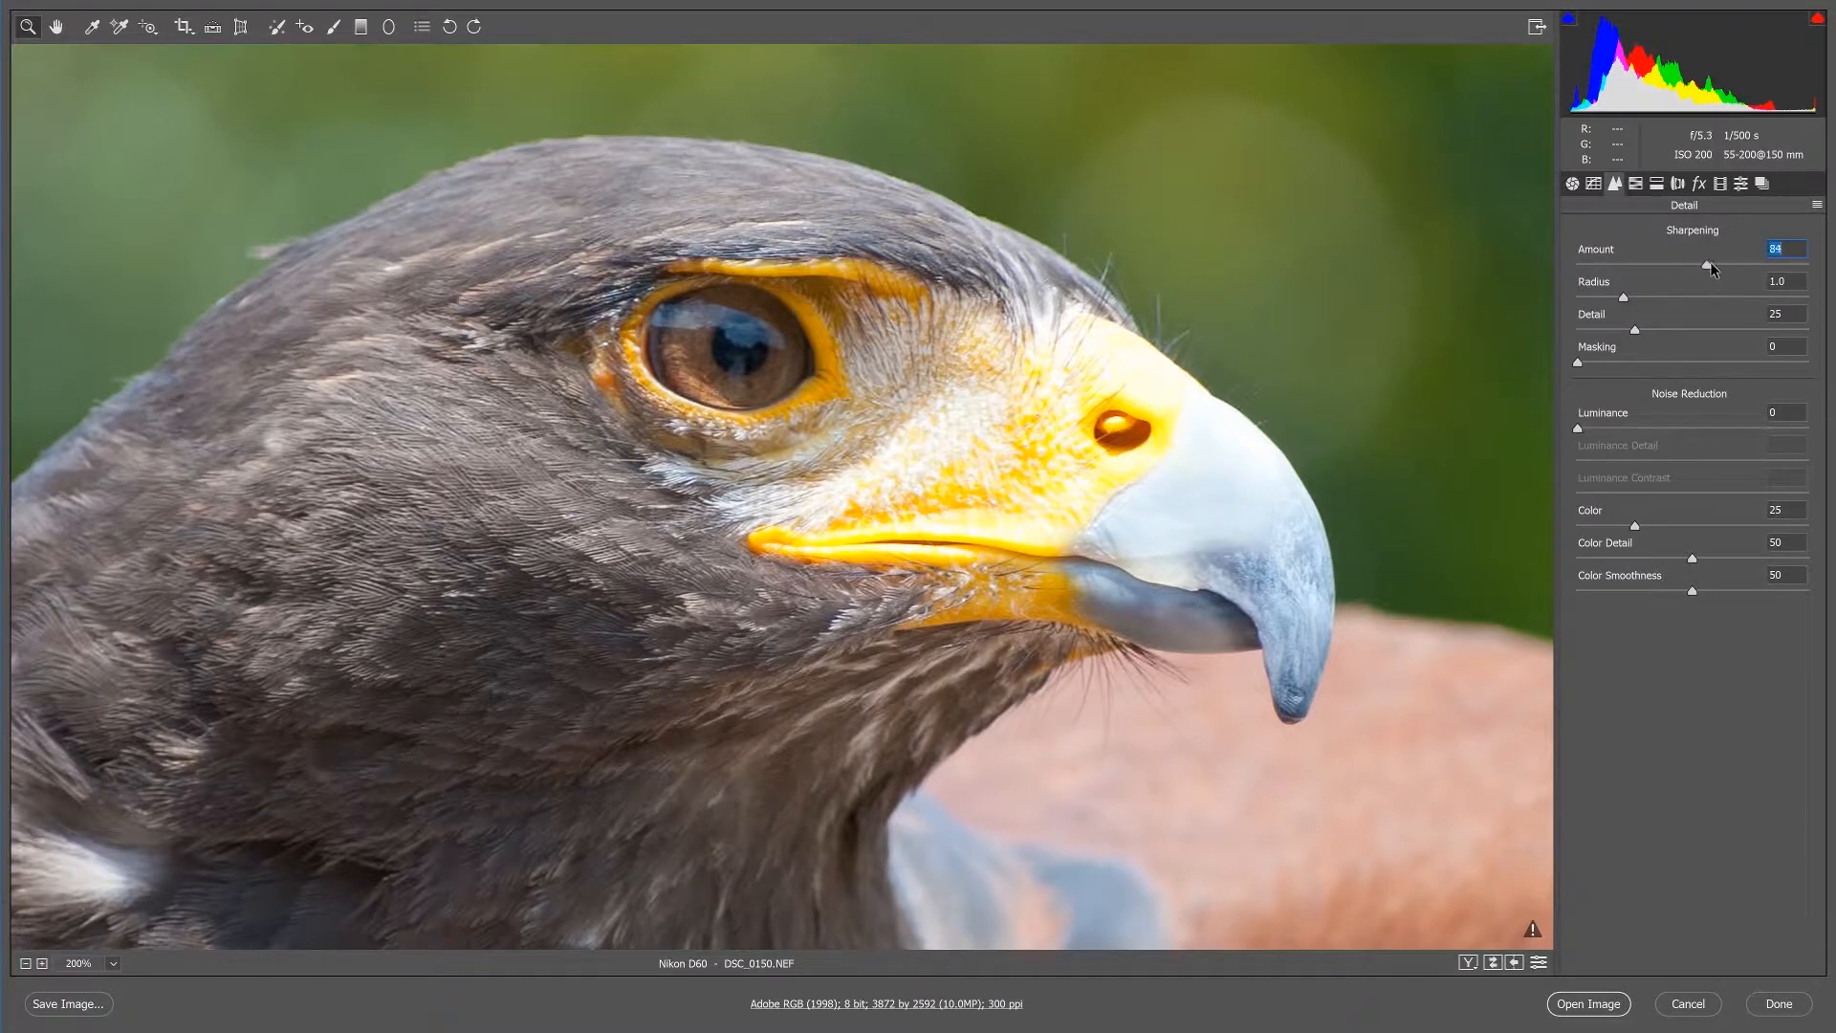
drag(1711, 268, 1576, 269)
drag(1692, 276, 1790, 283)
drag(1806, 285, 1795, 286)
Try strong sharpening Amounts up to the maximum on the feathers, the eye and the blurred background at 400% magnification.
key(ctrl+0)
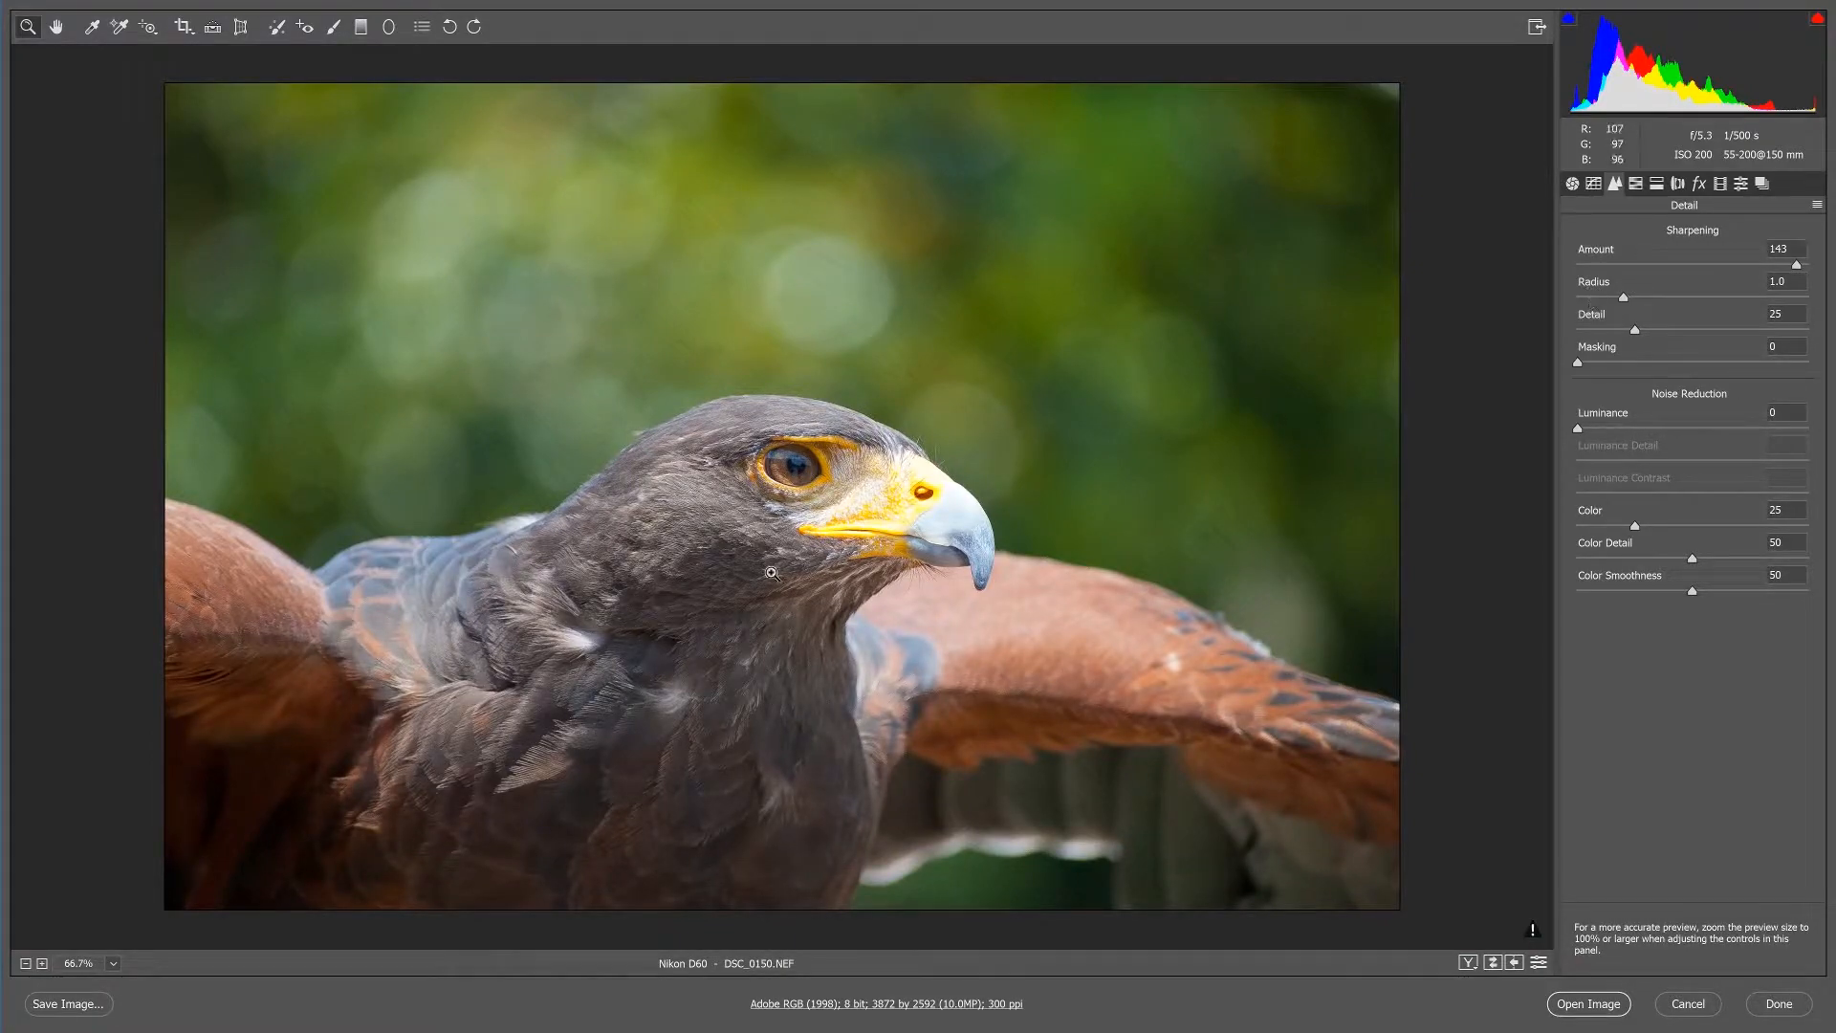
click(731, 574)
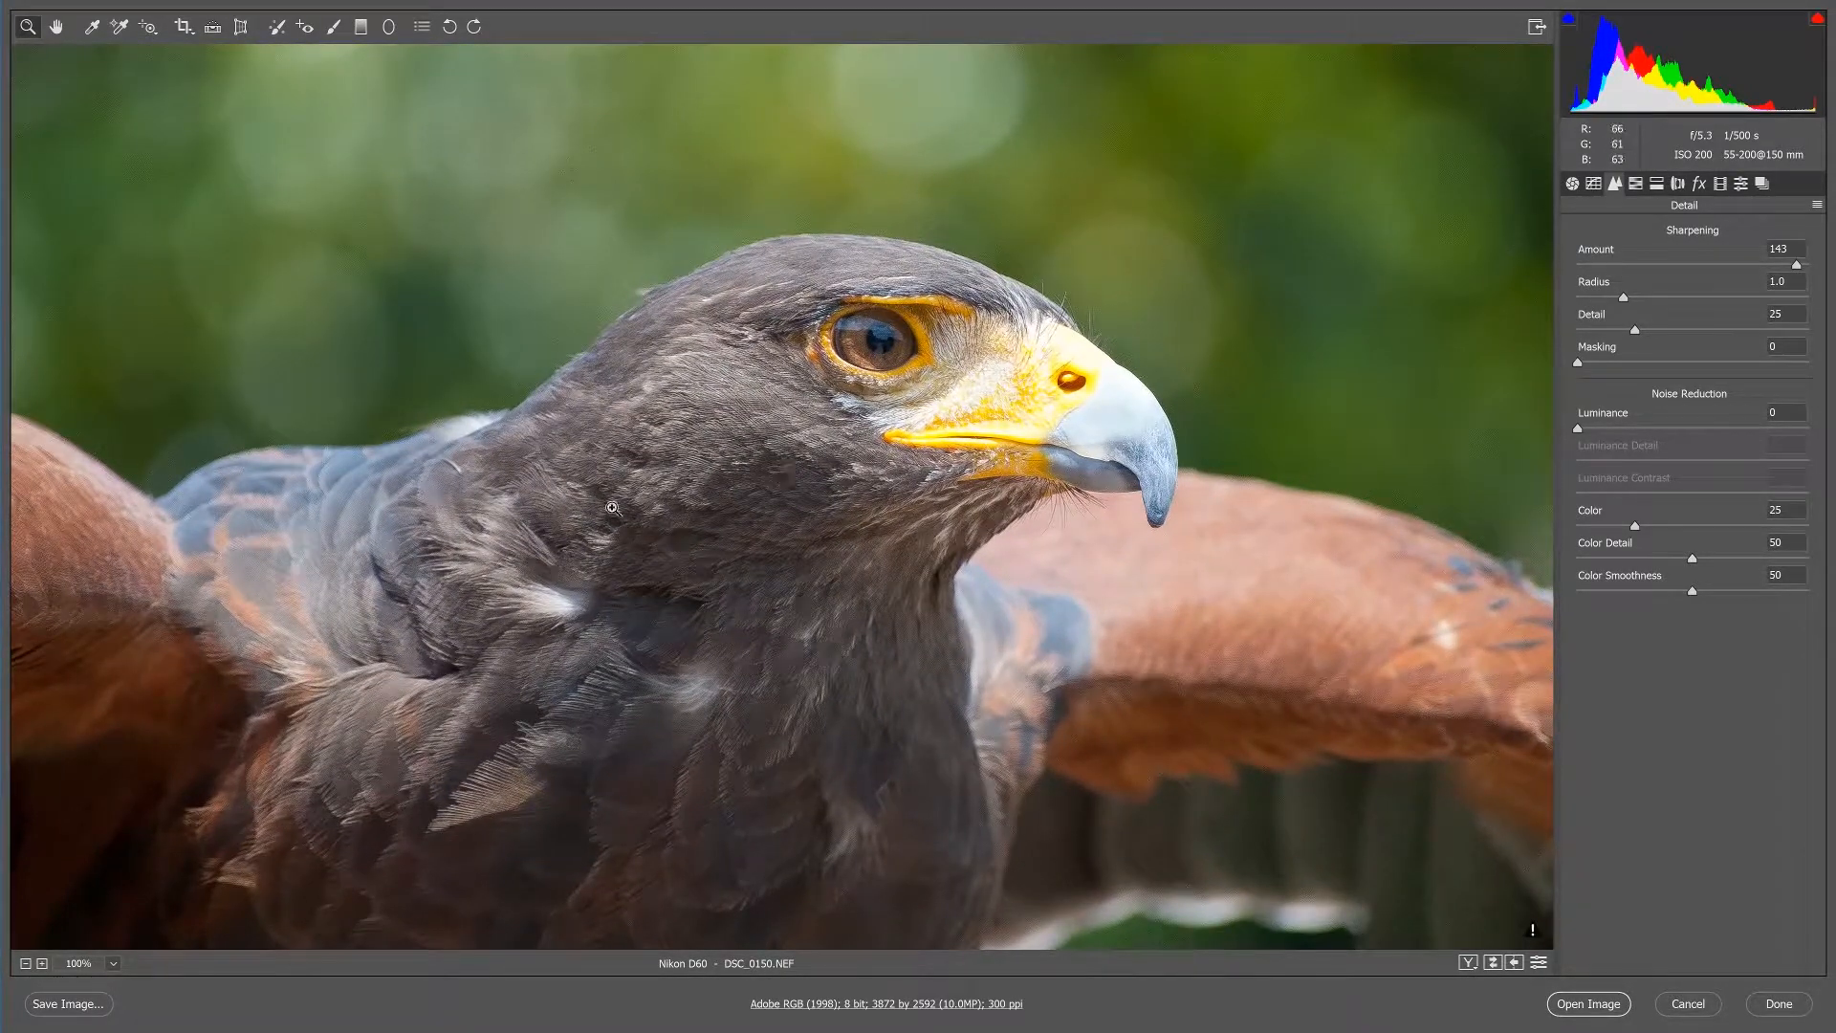
click(674, 484)
click(876, 435)
click(890, 497)
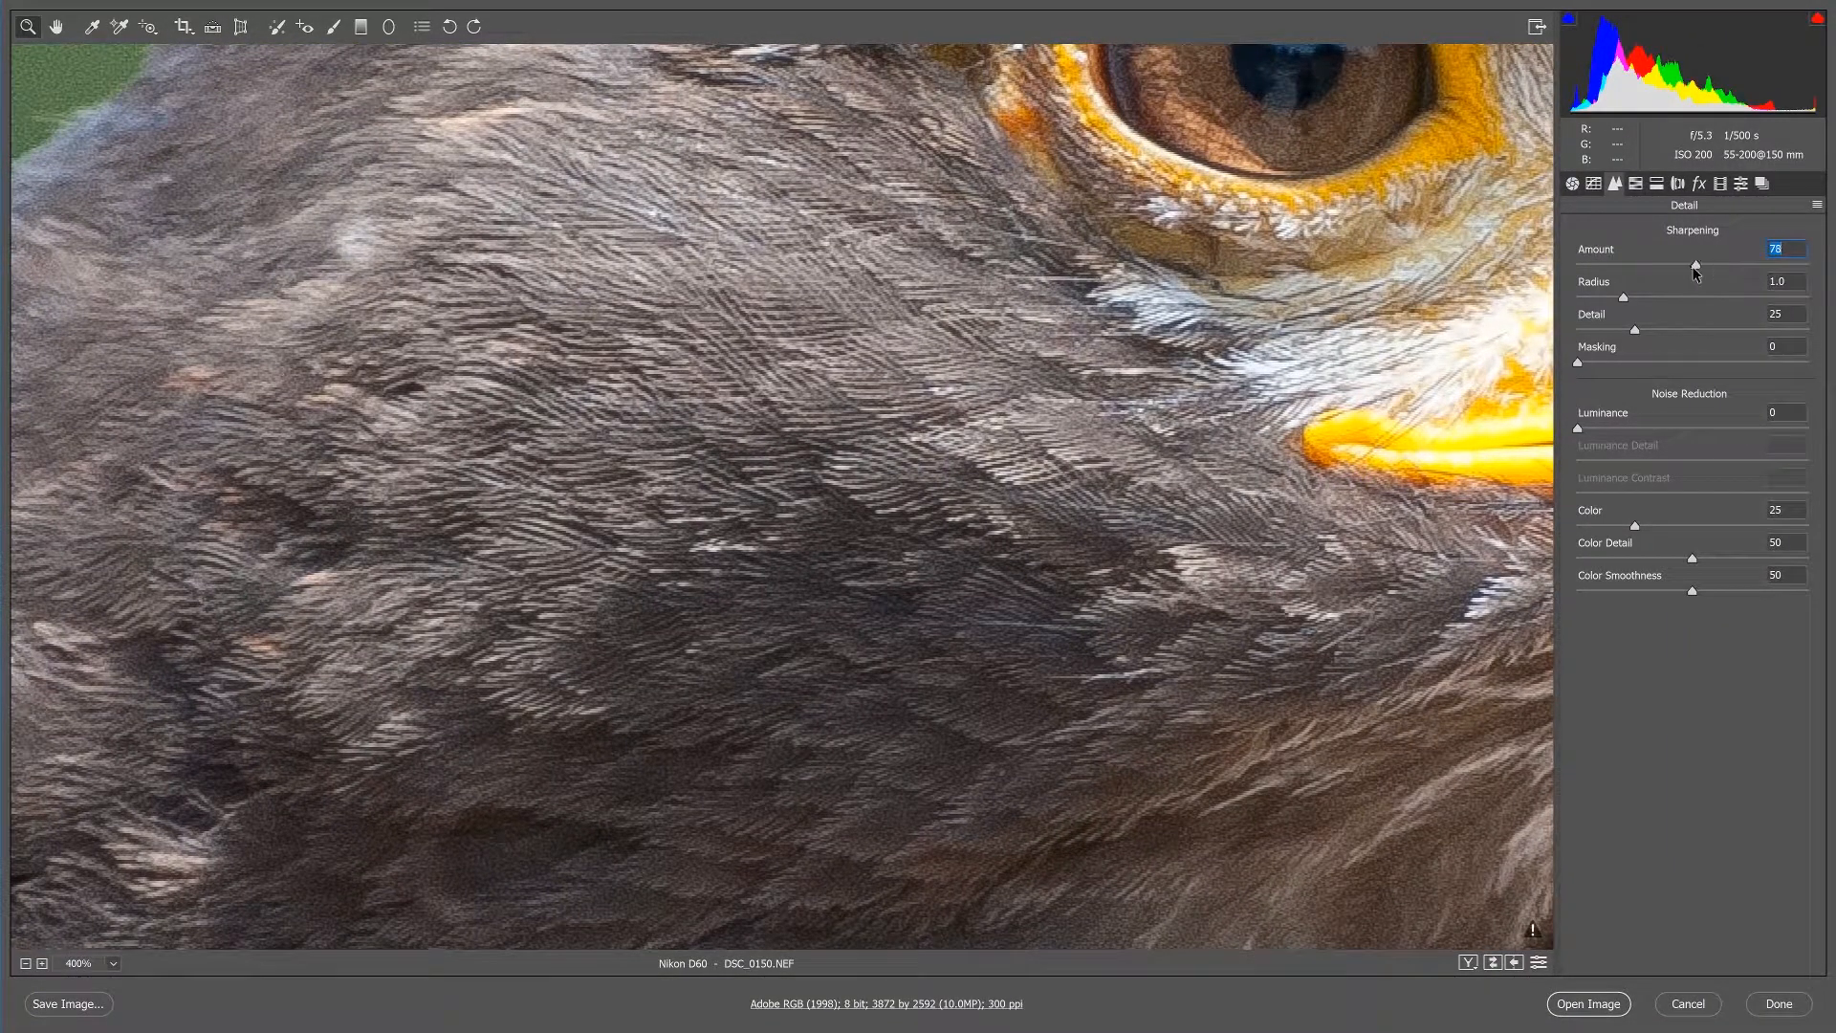
drag(1715, 273, 1809, 269)
scroll(1398, 222, down, 2)
scroll(716, 436, up, 5)
scroll(716, 436, up, 3)
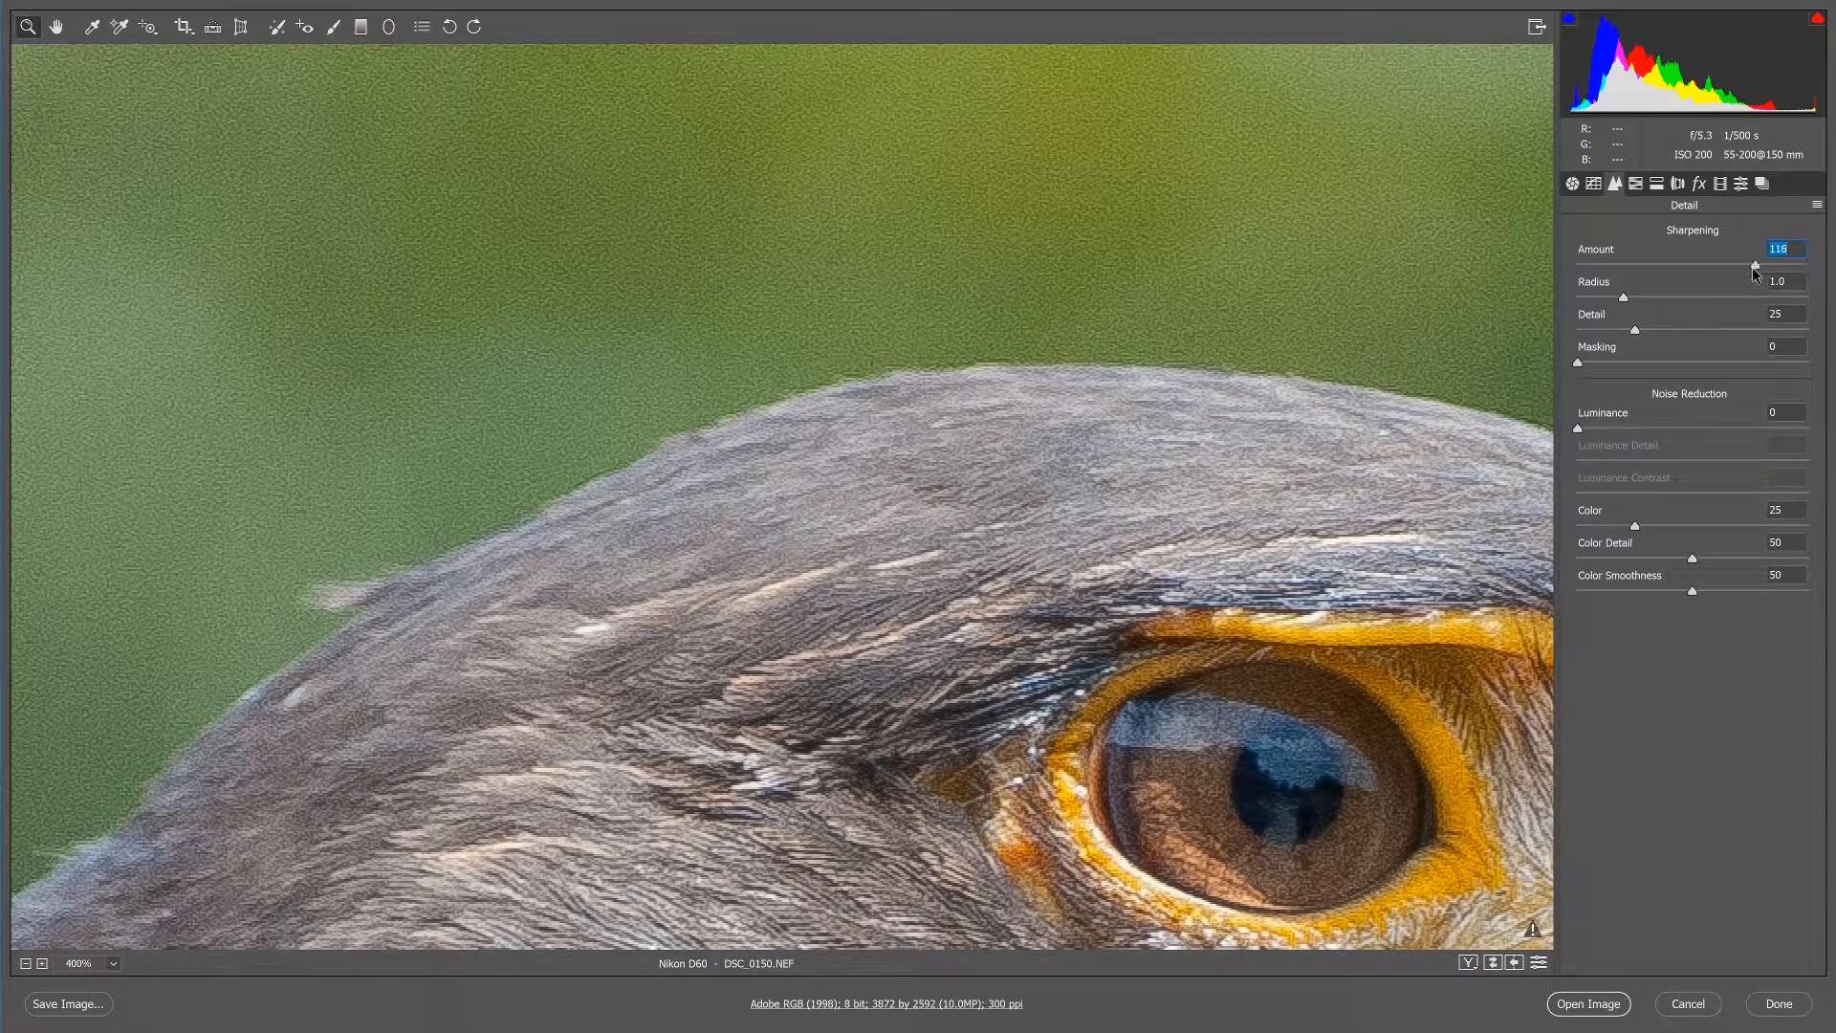
drag(1752, 266, 1833, 249)
Set the sharpening Amount to 49.
drag(1687, 262, 1575, 256)
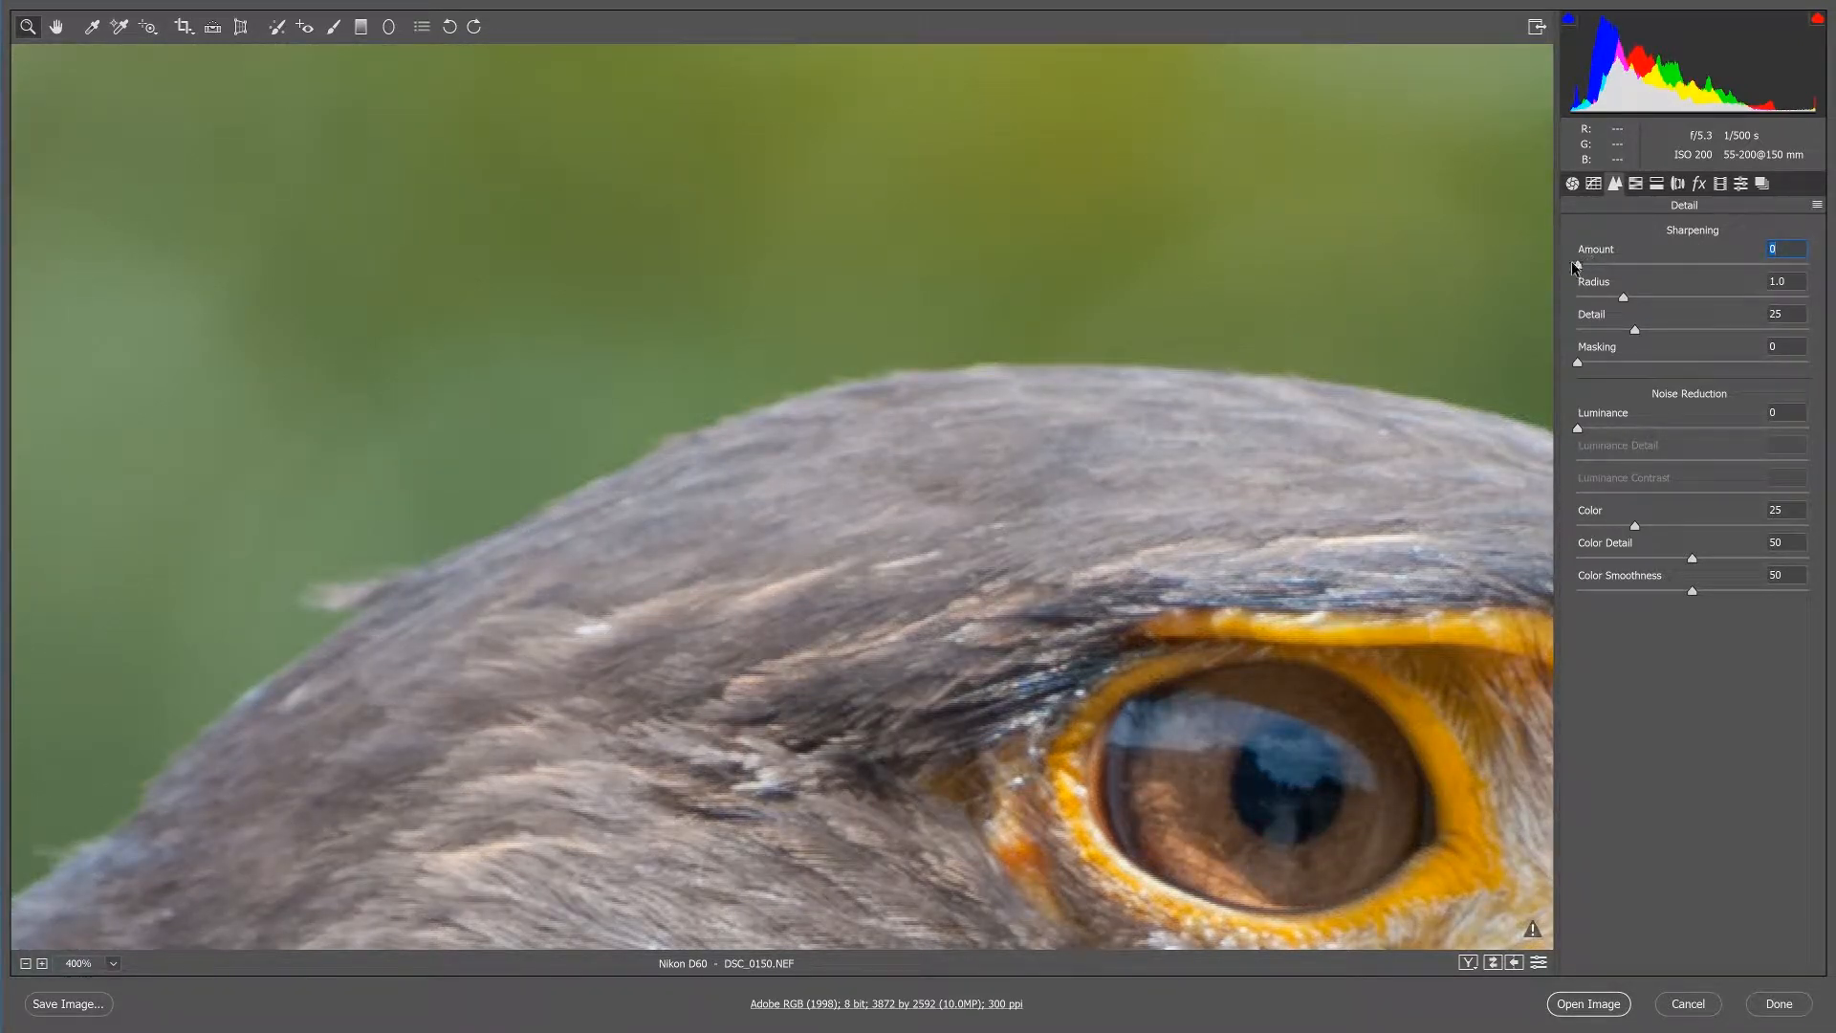
drag(1599, 268, 1654, 267)
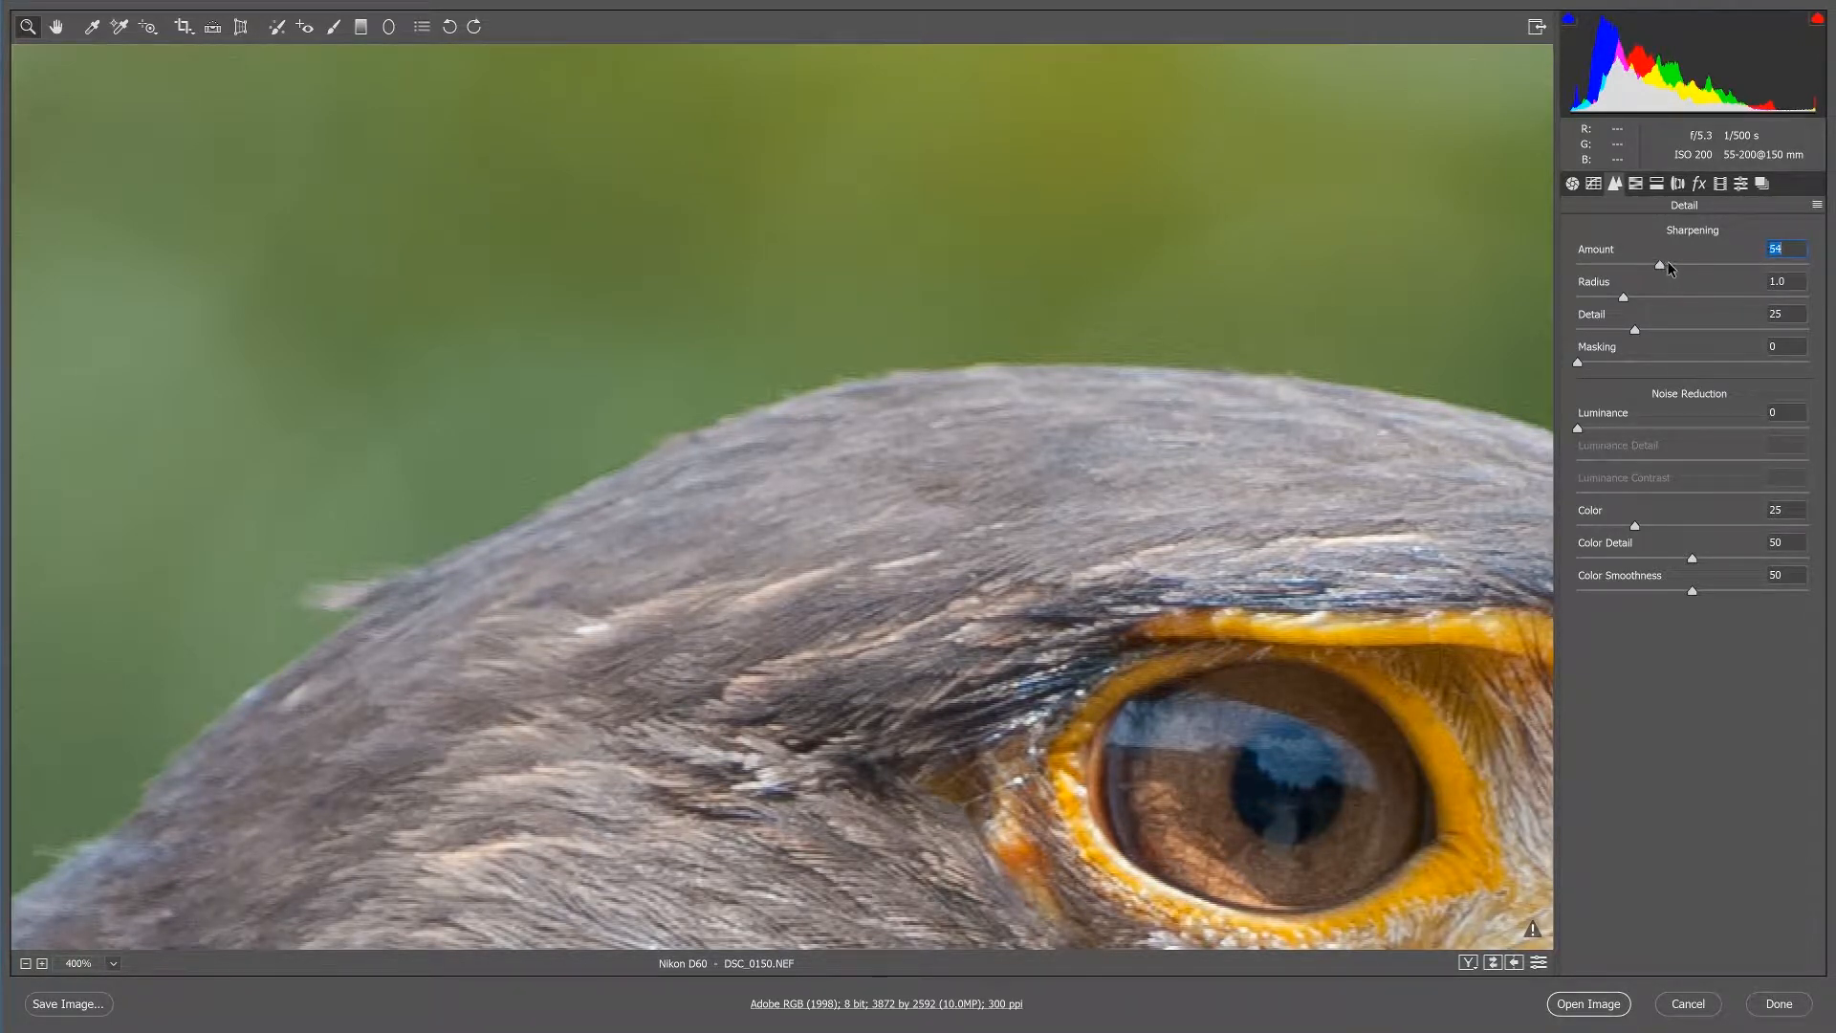
mouse_move(1653, 265)
mouse_down()
mouse_move(1536, 272)
mouse_move(1675, 263)
mouse_move(1653, 267)
mouse_up()
Try noise reduction with Luminance at 19 and Color at 0, and check the green background for color noise.
drag(1581, 432, 1621, 430)
drag(1635, 526, 1578, 530)
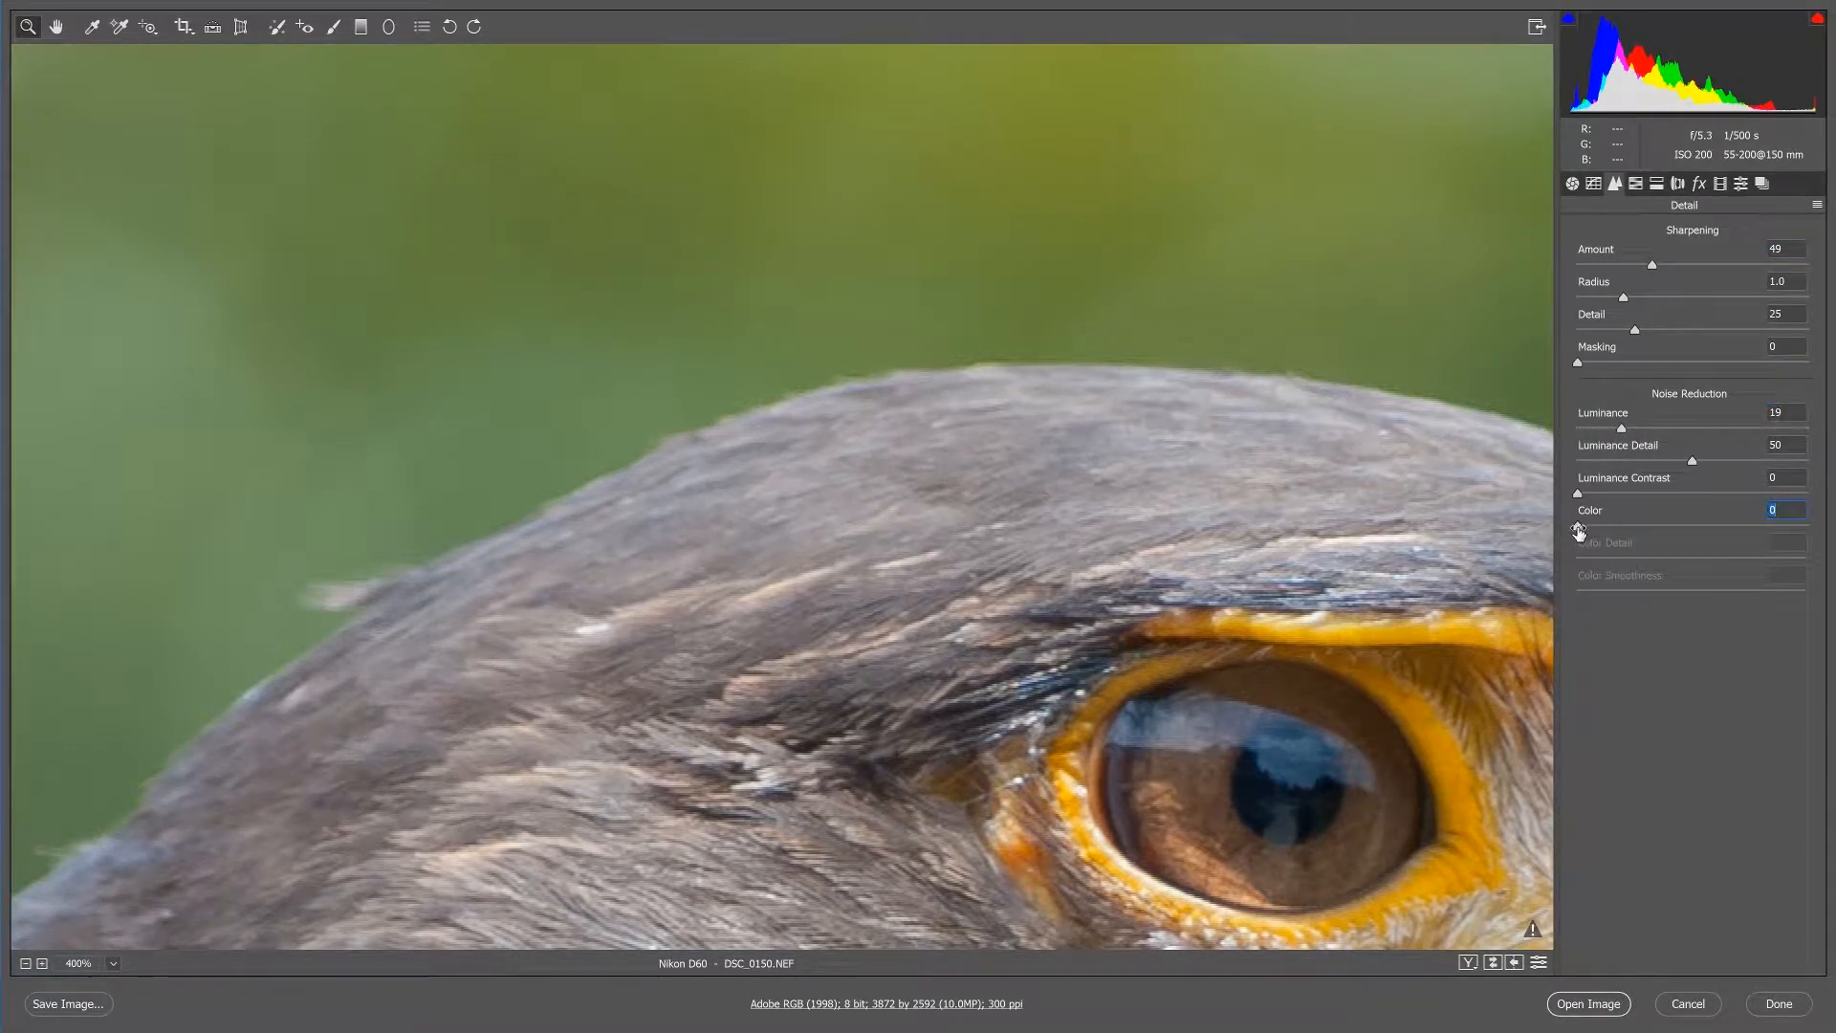
click(966, 182)
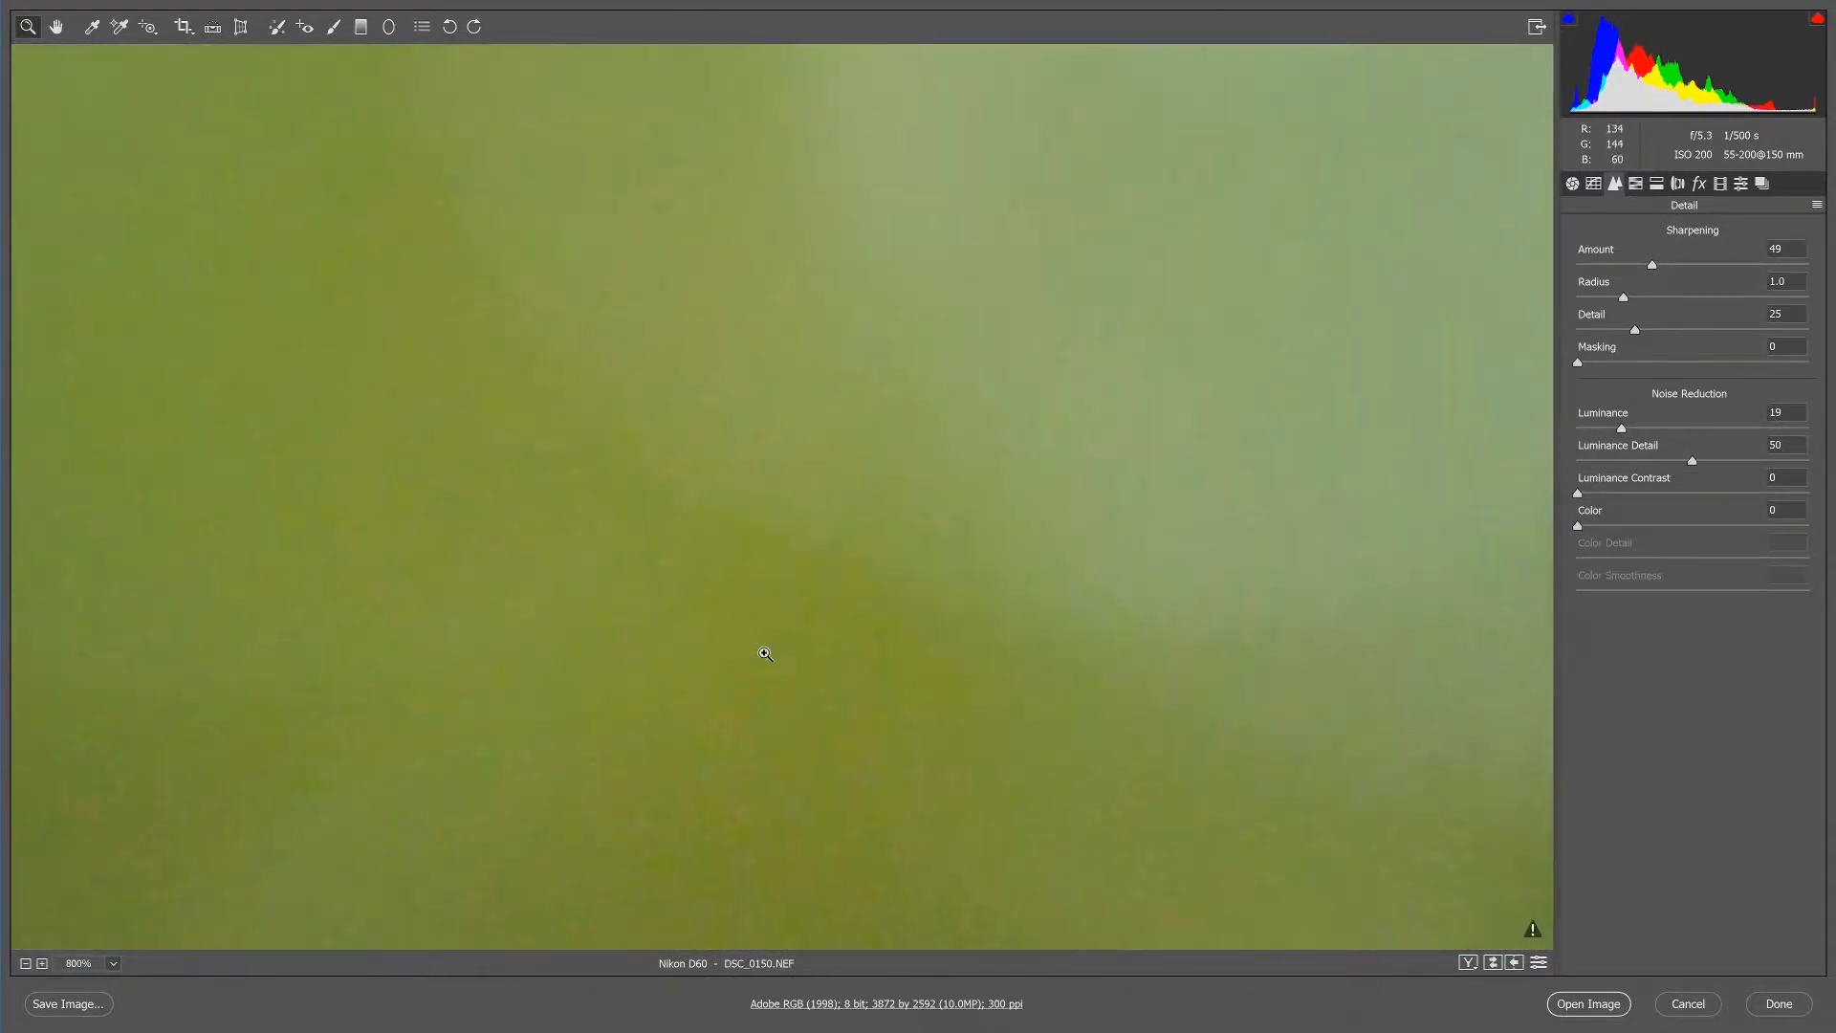
click(725, 828)
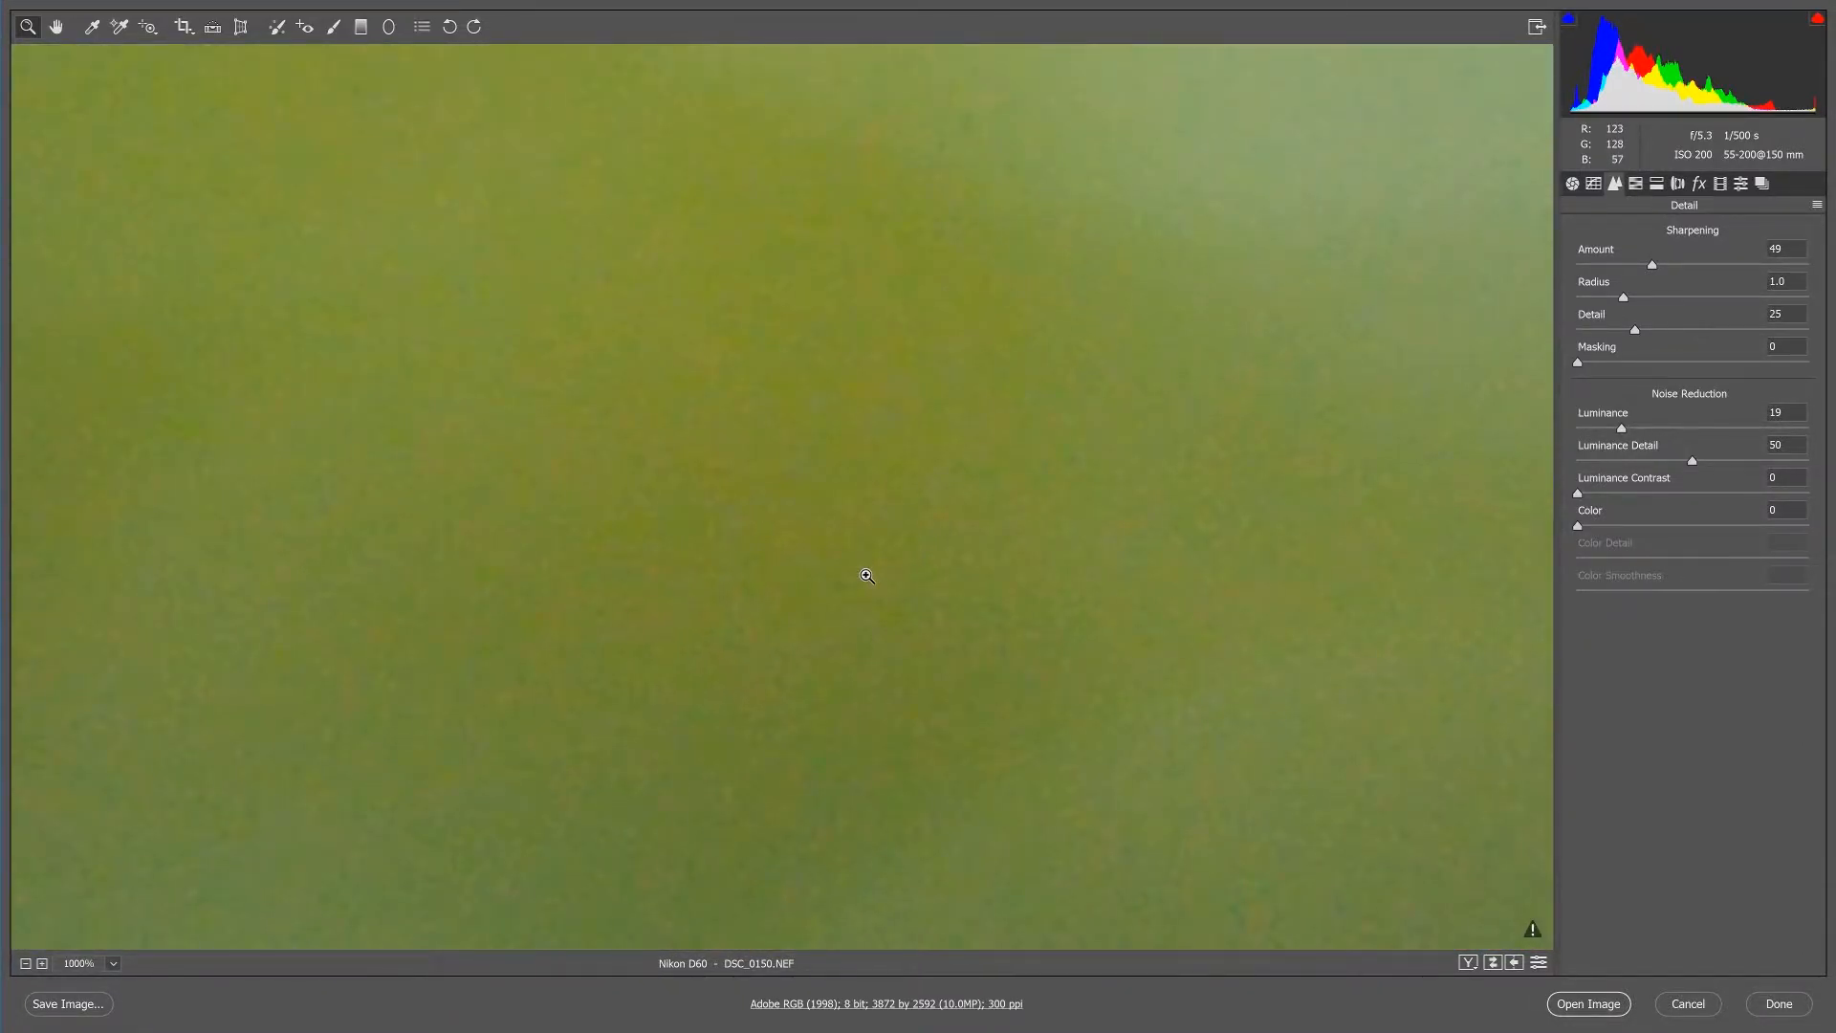
click(866, 574)
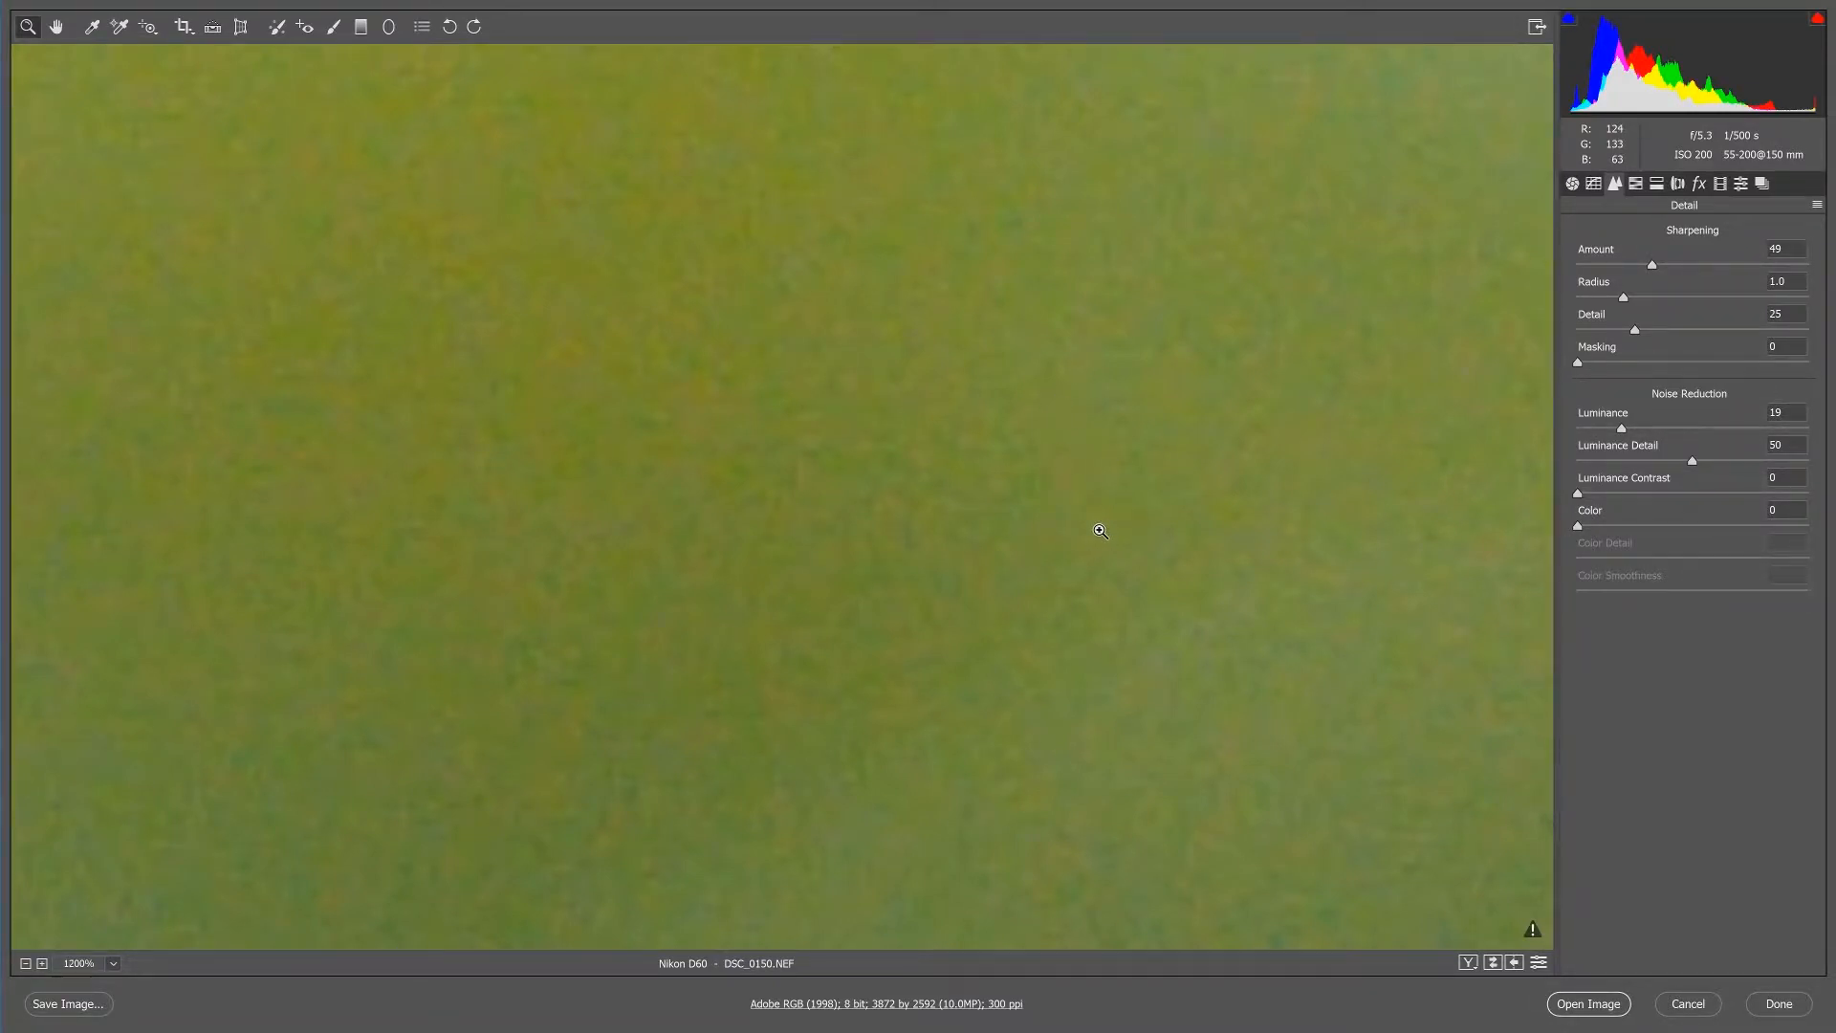
Set the Color noise reduction to 51.
scroll(1099, 531, down, 4)
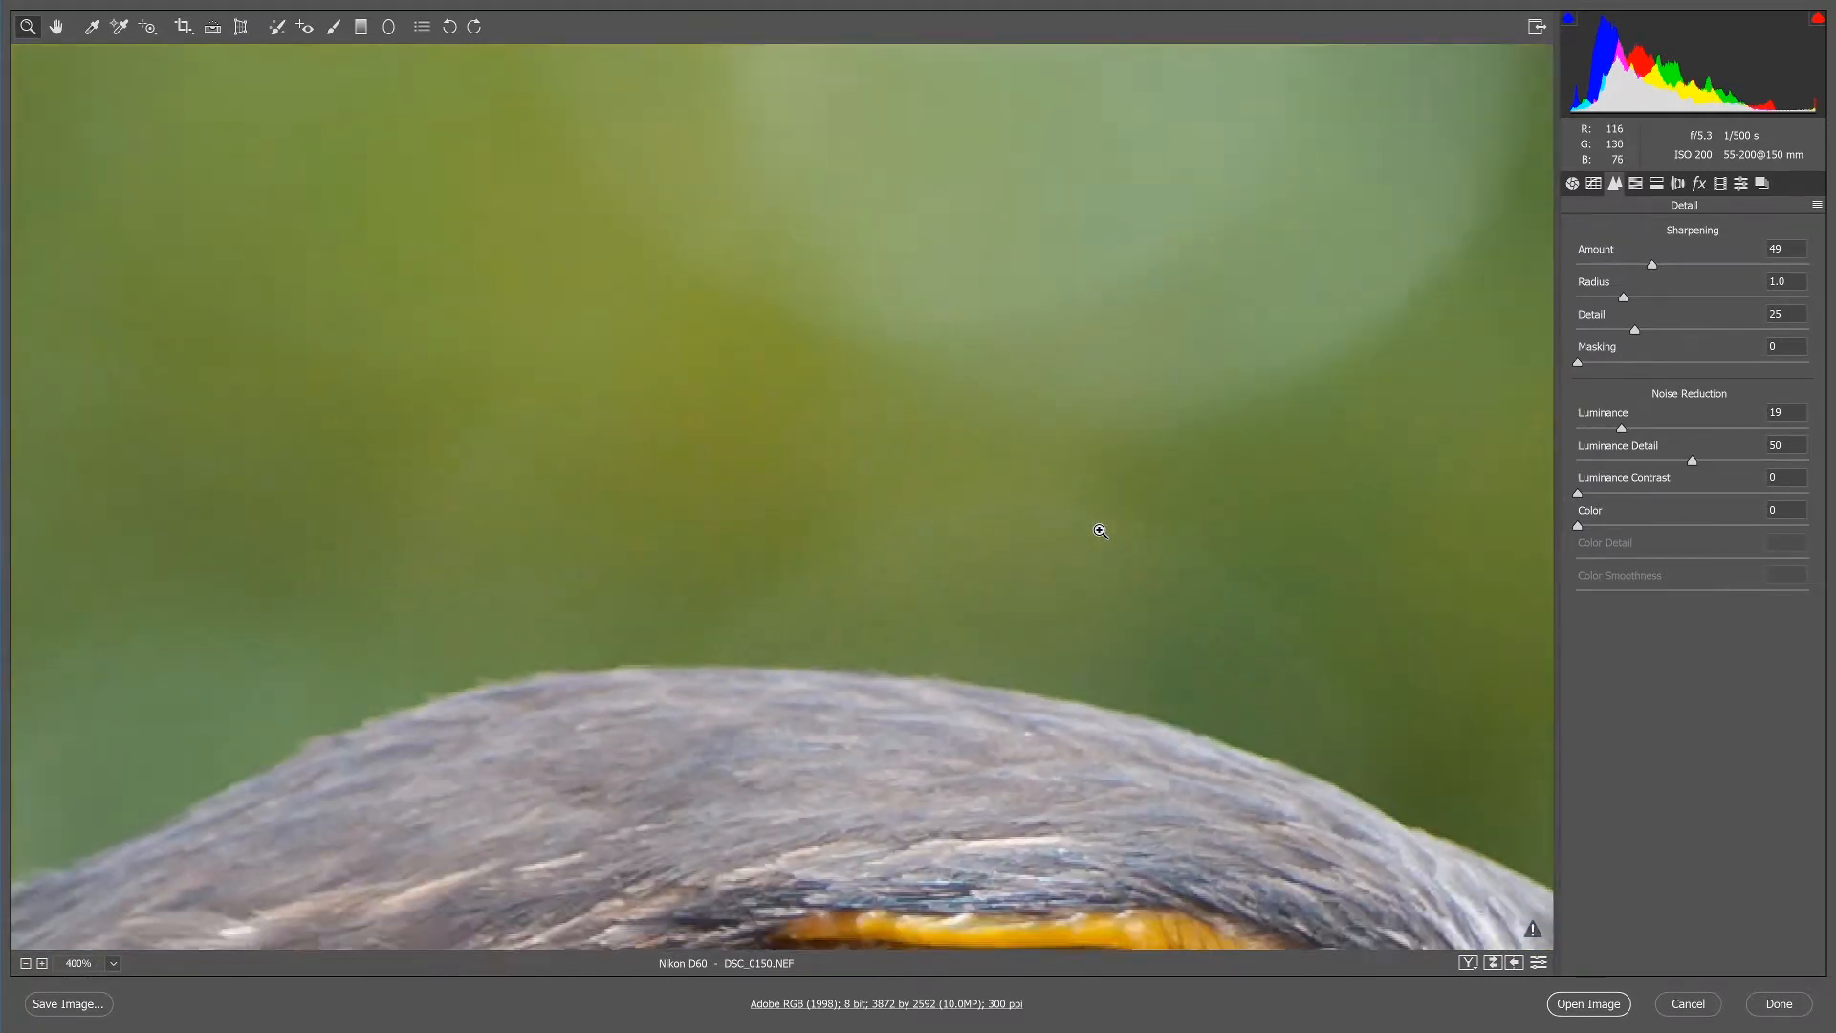
scroll(1099, 531, down, 1)
scroll(1100, 530, up, 1)
drag(1642, 532, 1673, 532)
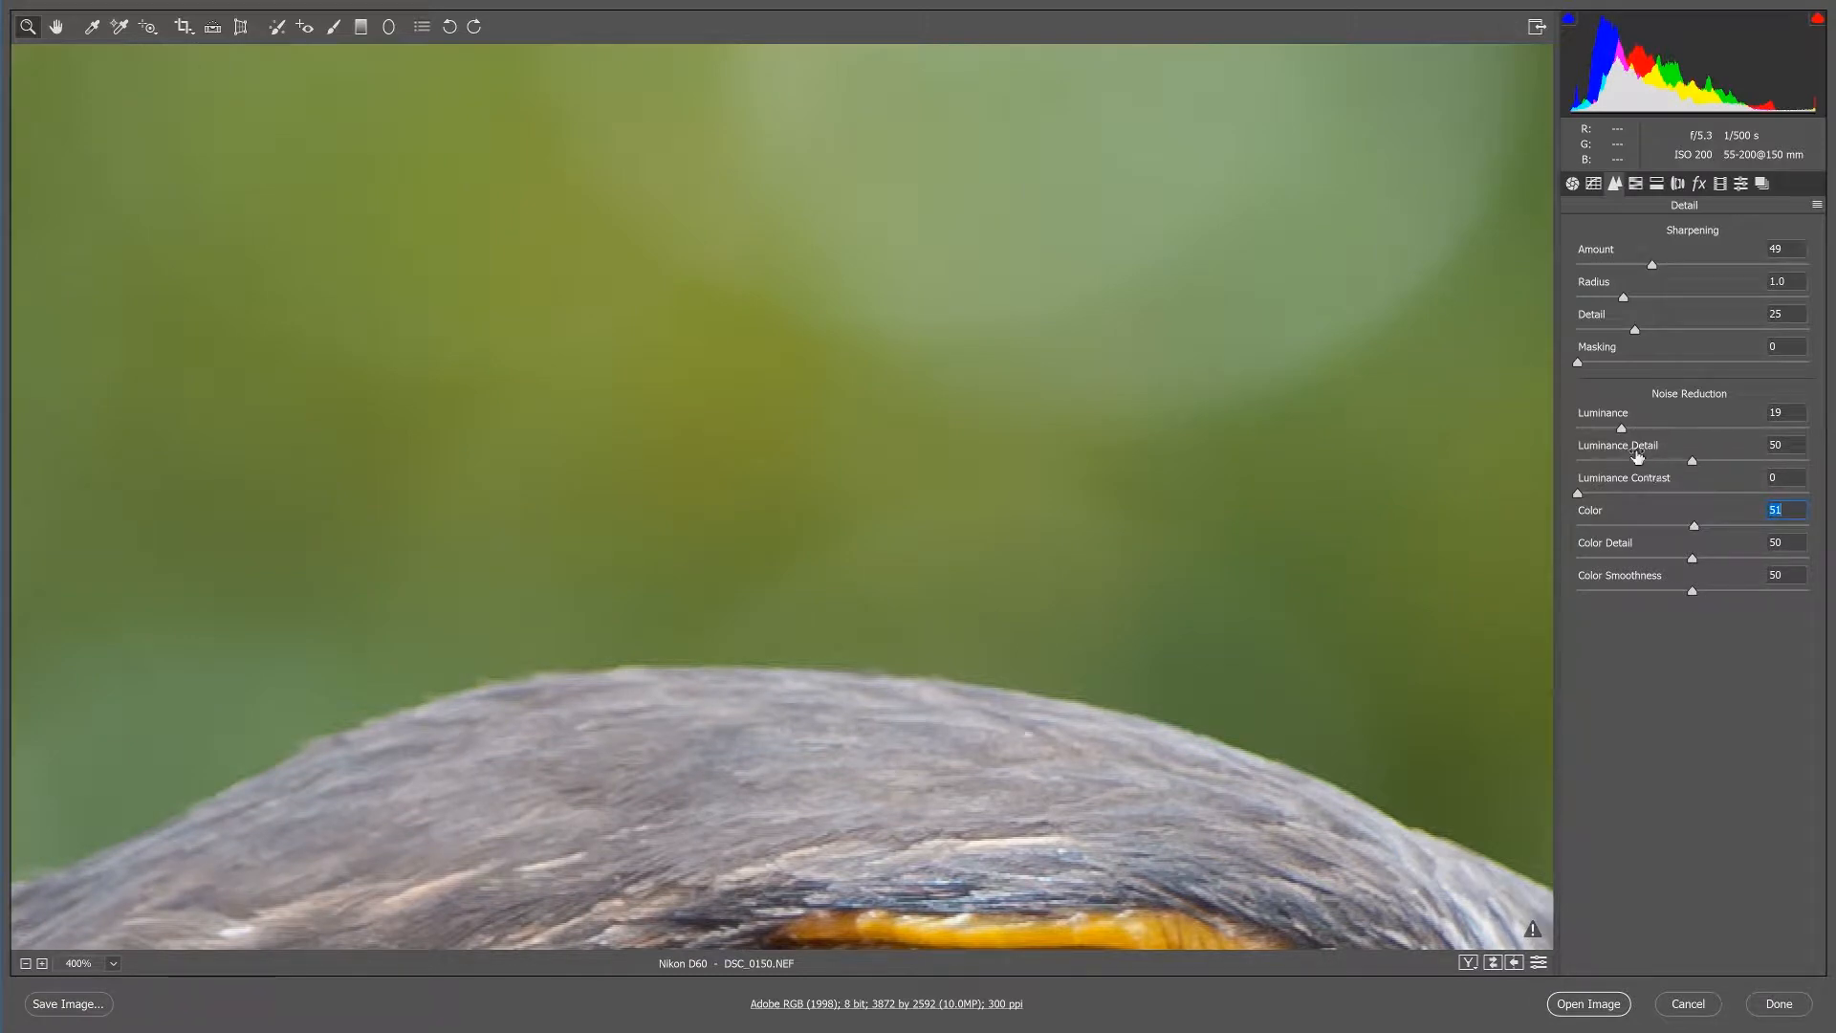
Try the Luminance noise reduction at 57 and at 100 around the bird's eye and across the feathers.
drag(1690, 432, 1708, 429)
scroll(853, 656, down, 8)
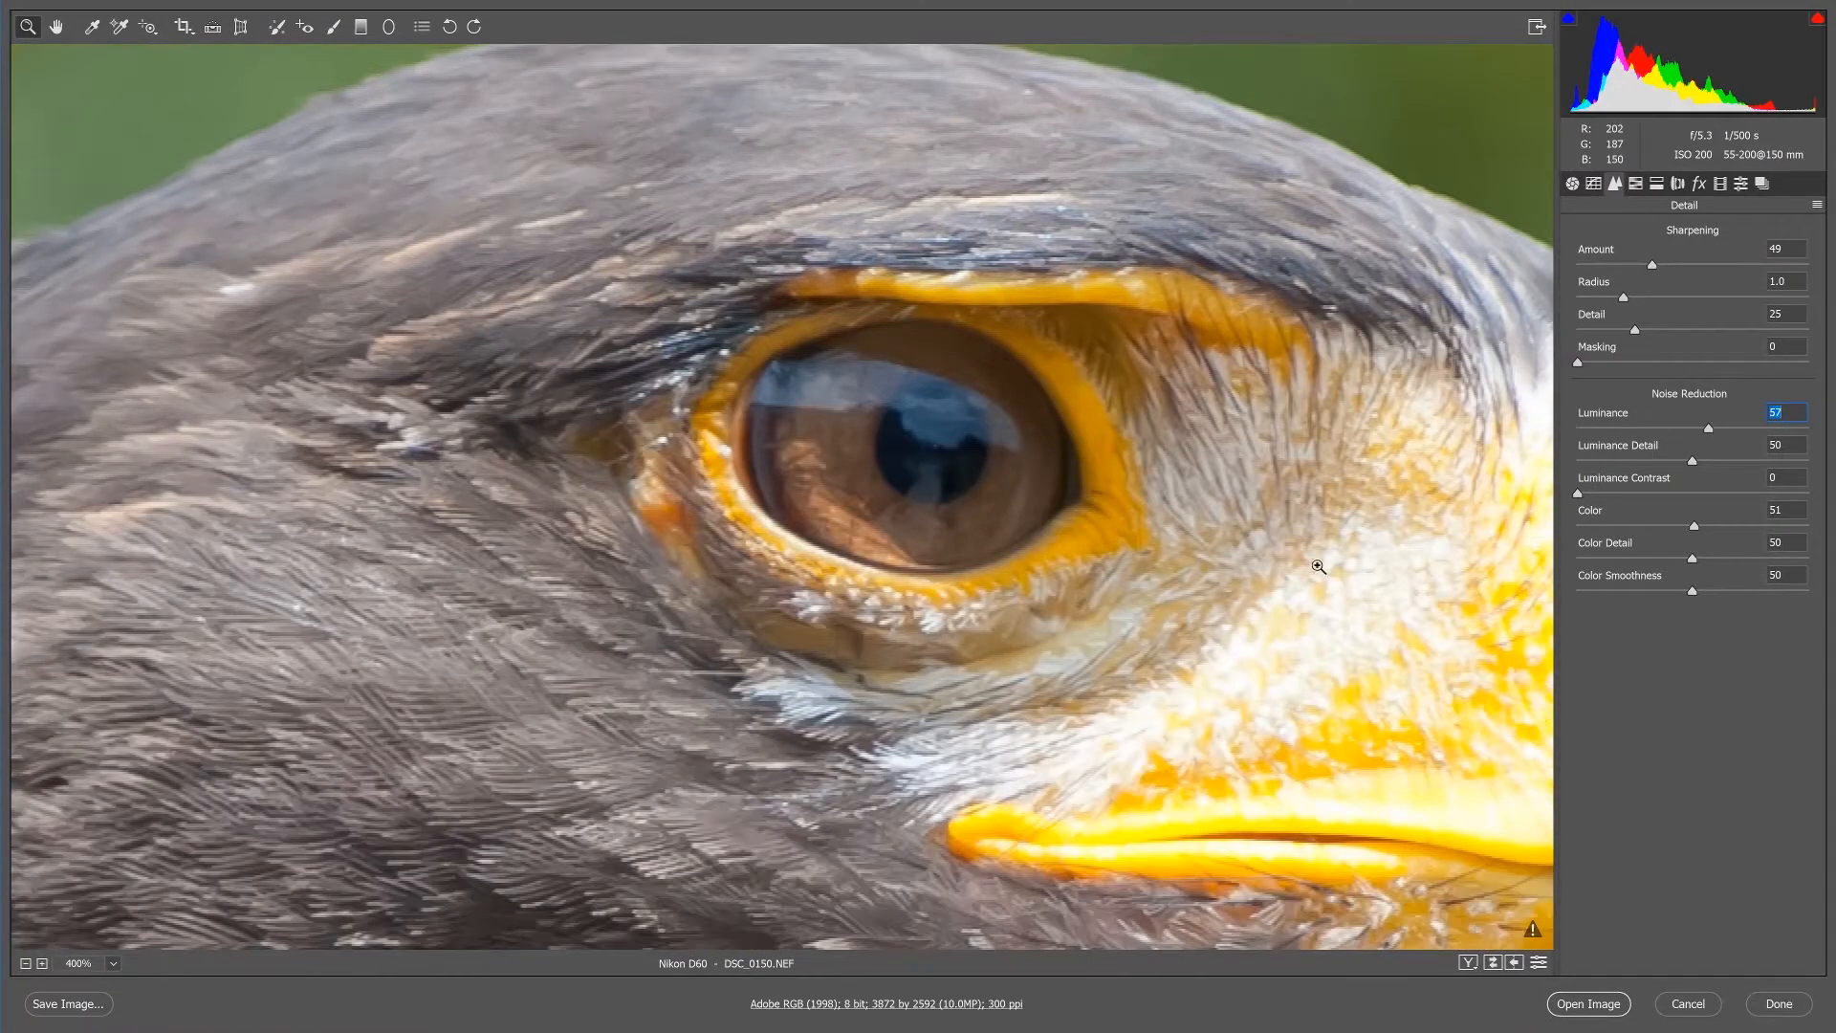
drag(1708, 428, 1822, 428)
key(ctrl+alt+0)
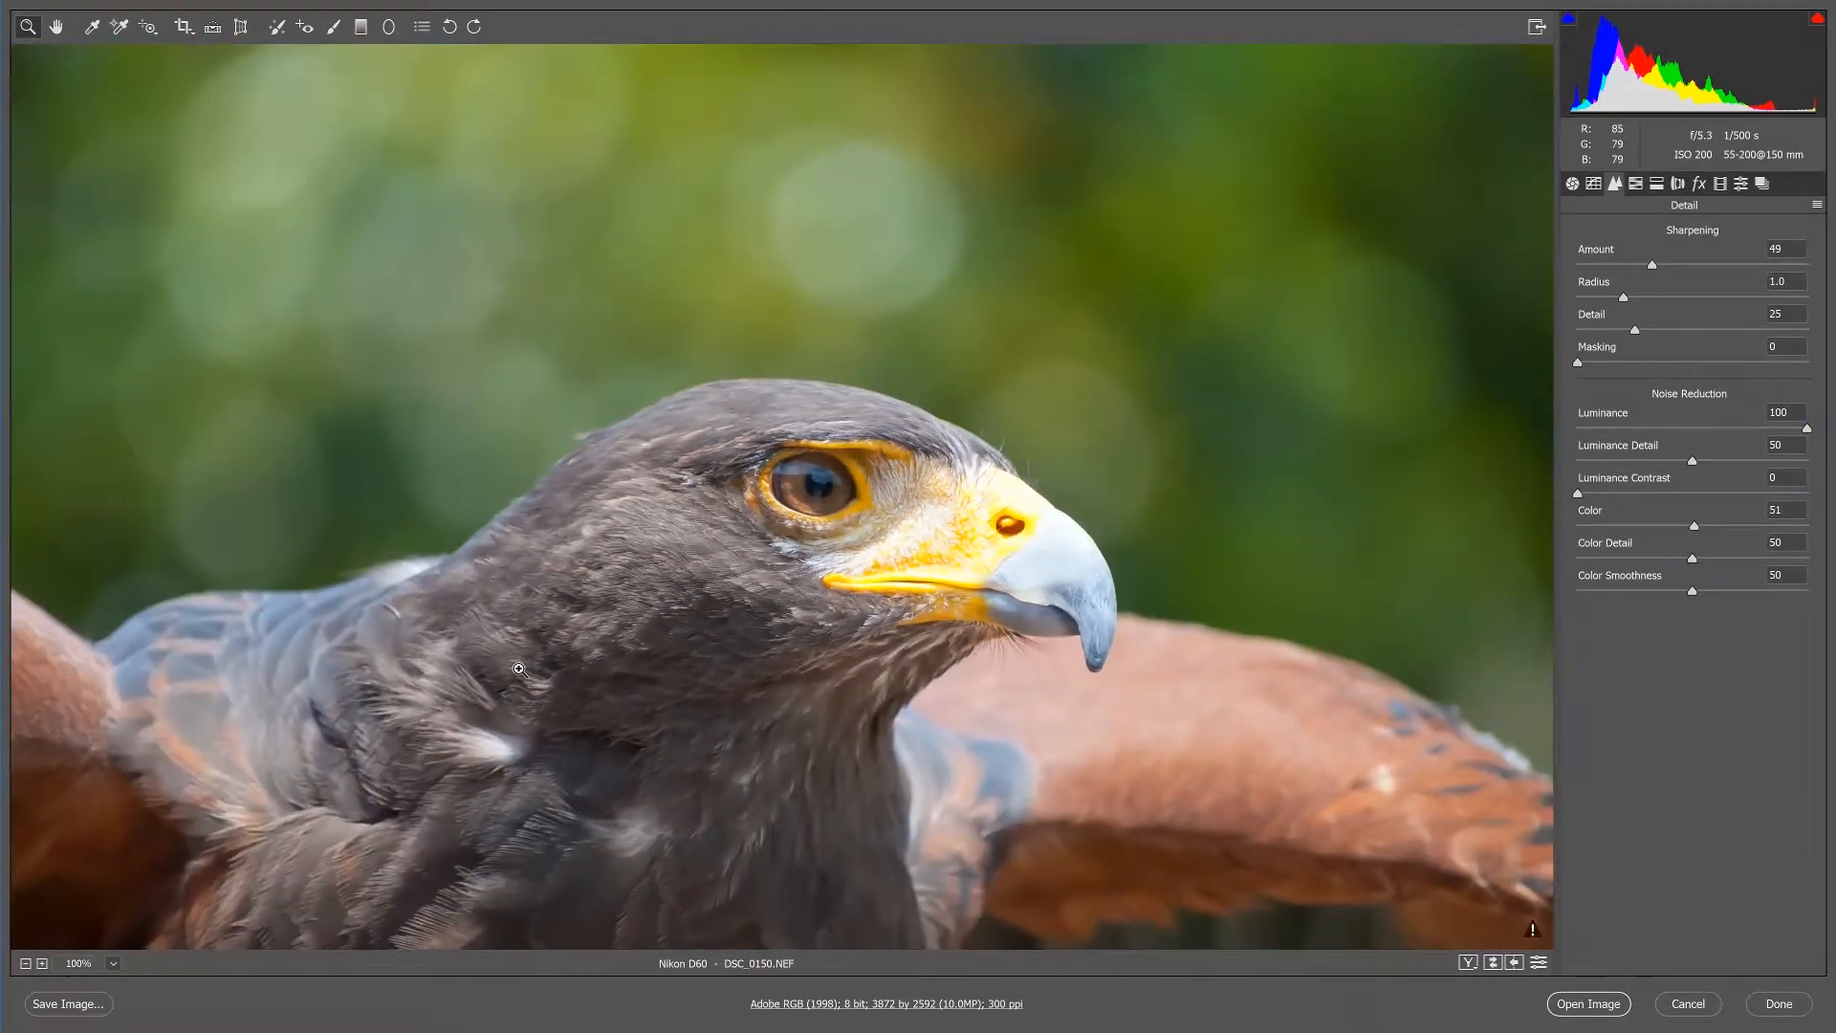
Set the Luminance noise reduction to 28.
drag(1658, 428, 1576, 432)
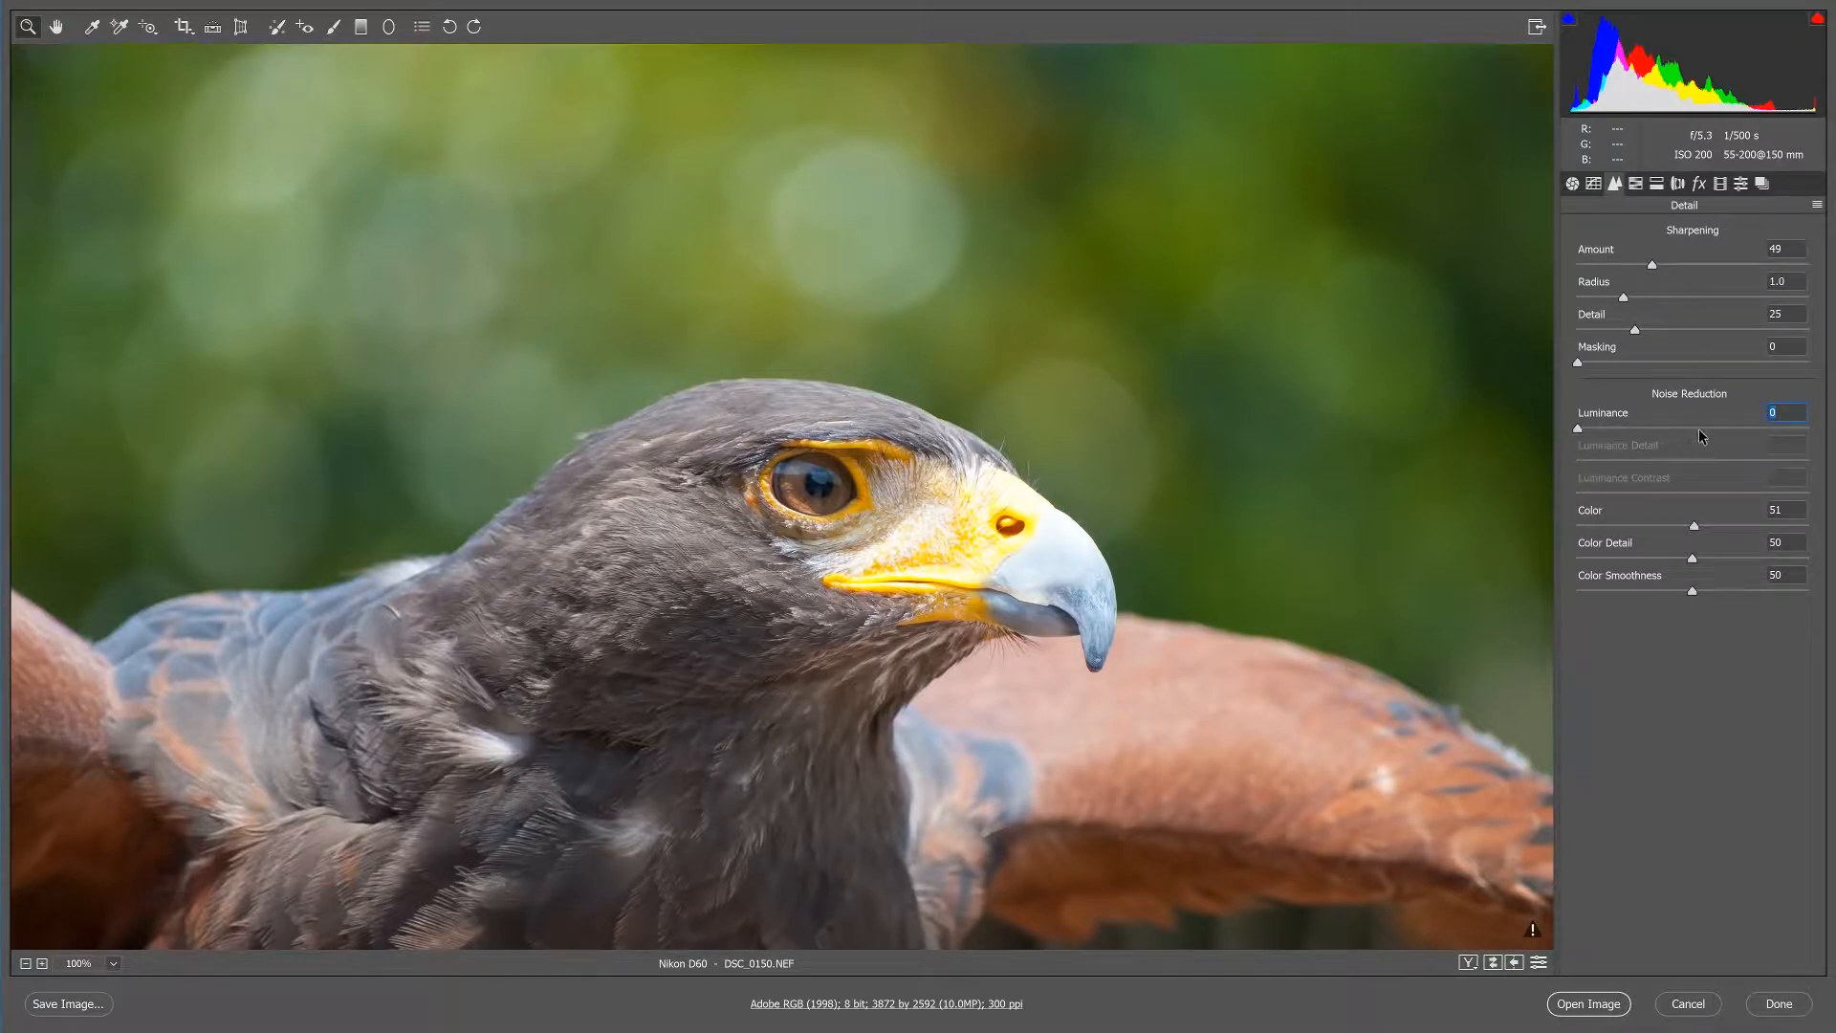
drag(1706, 428, 1643, 436)
Look through the Lens Corrections, Effects, HSL and Detail settings, and return to the Basic adjustments.
click(1679, 184)
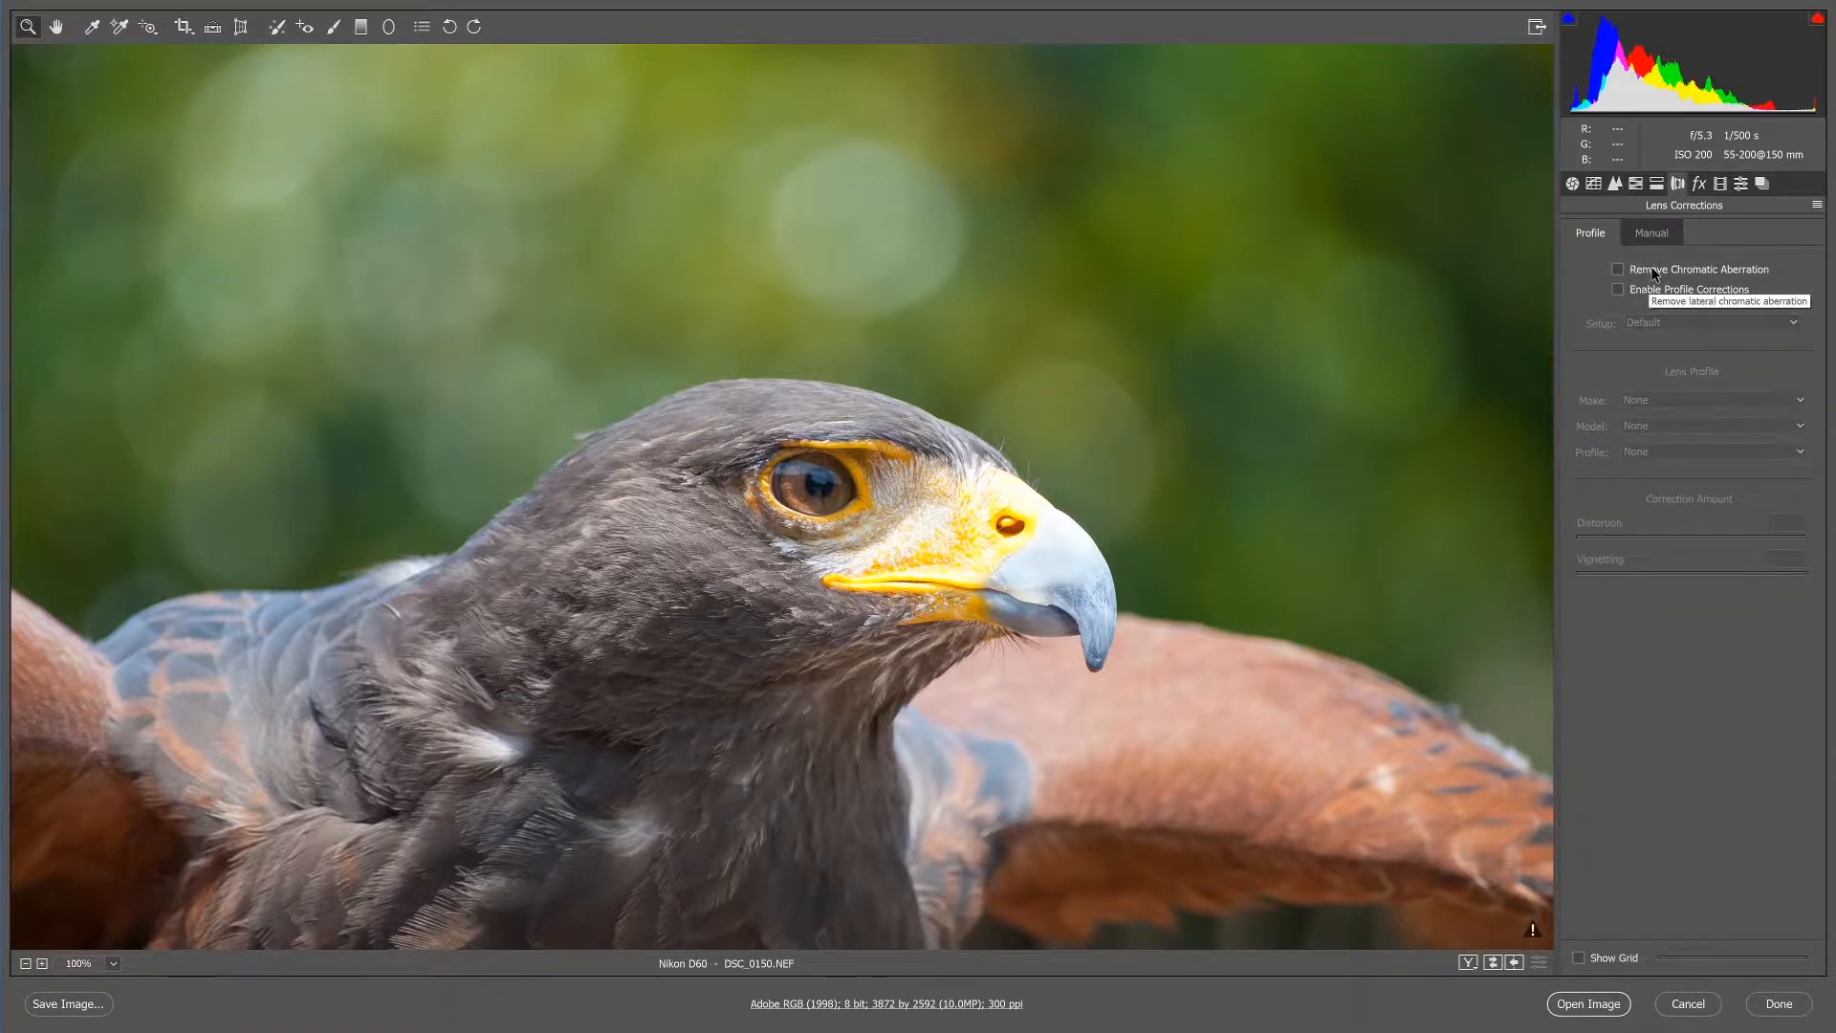
click(1699, 183)
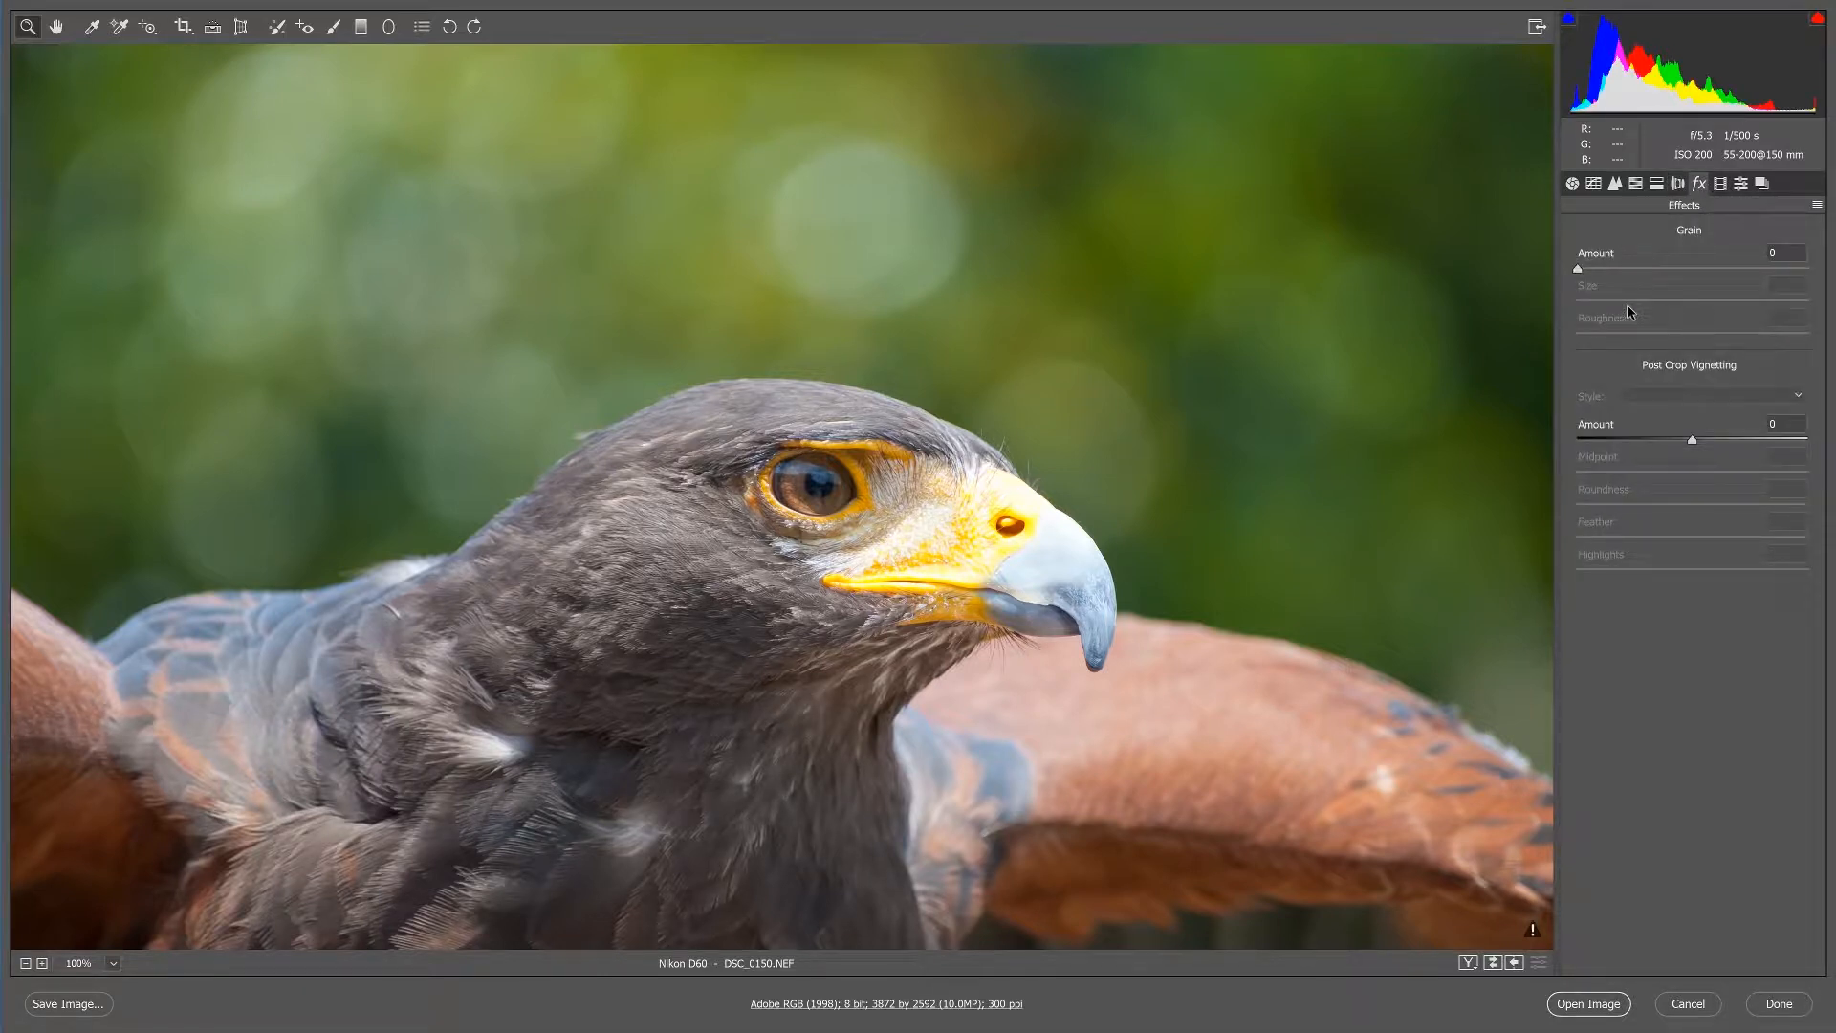
click(1679, 185)
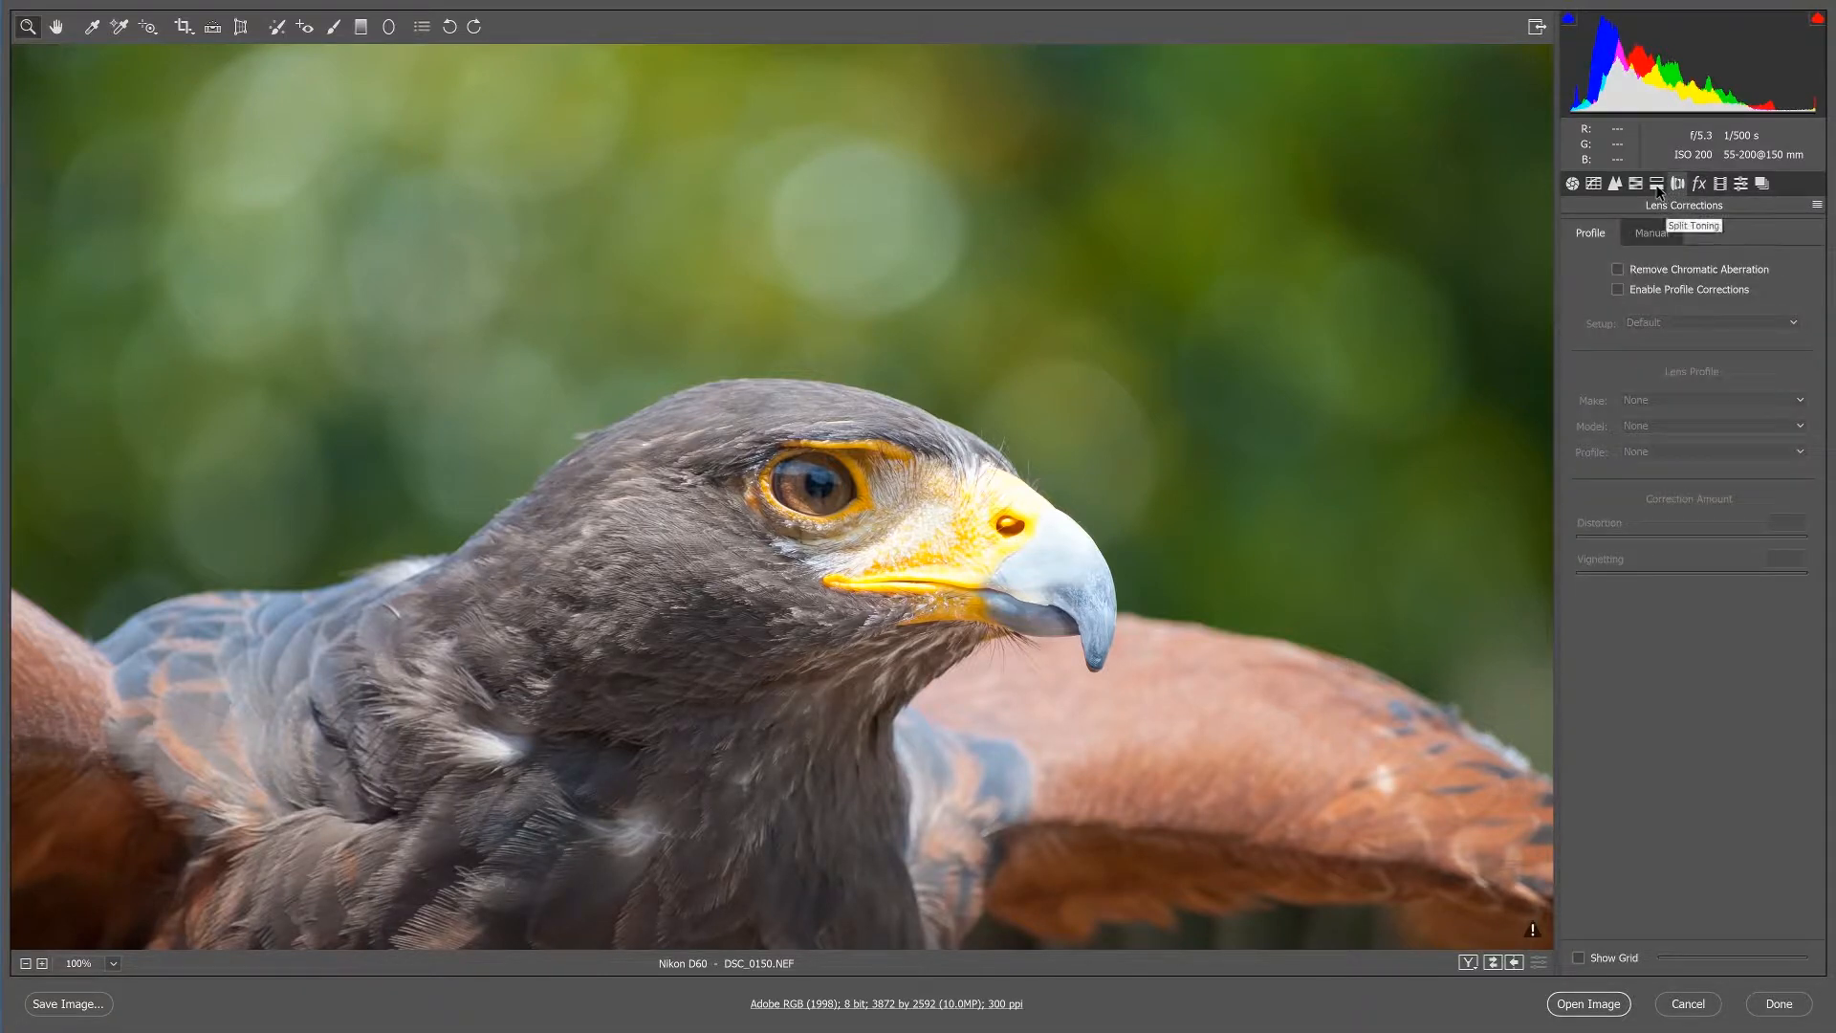
click(1656, 184)
click(1638, 182)
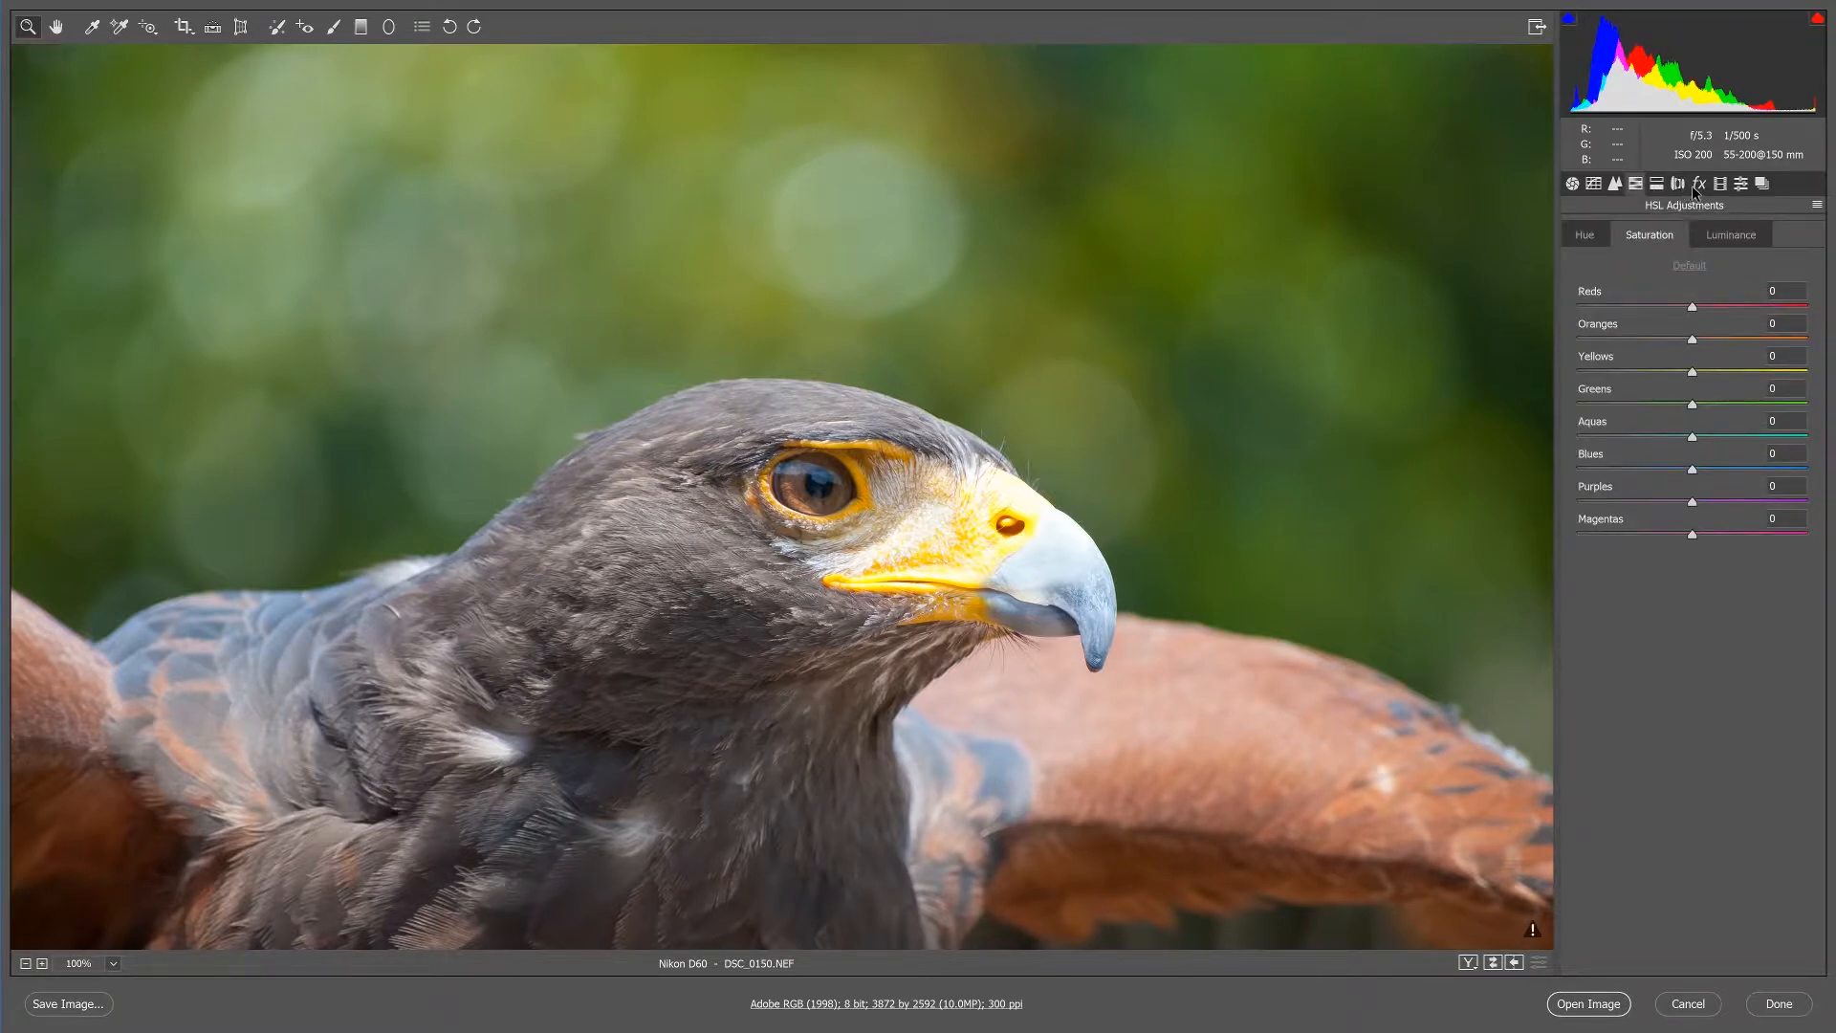
click(1721, 185)
click(1677, 184)
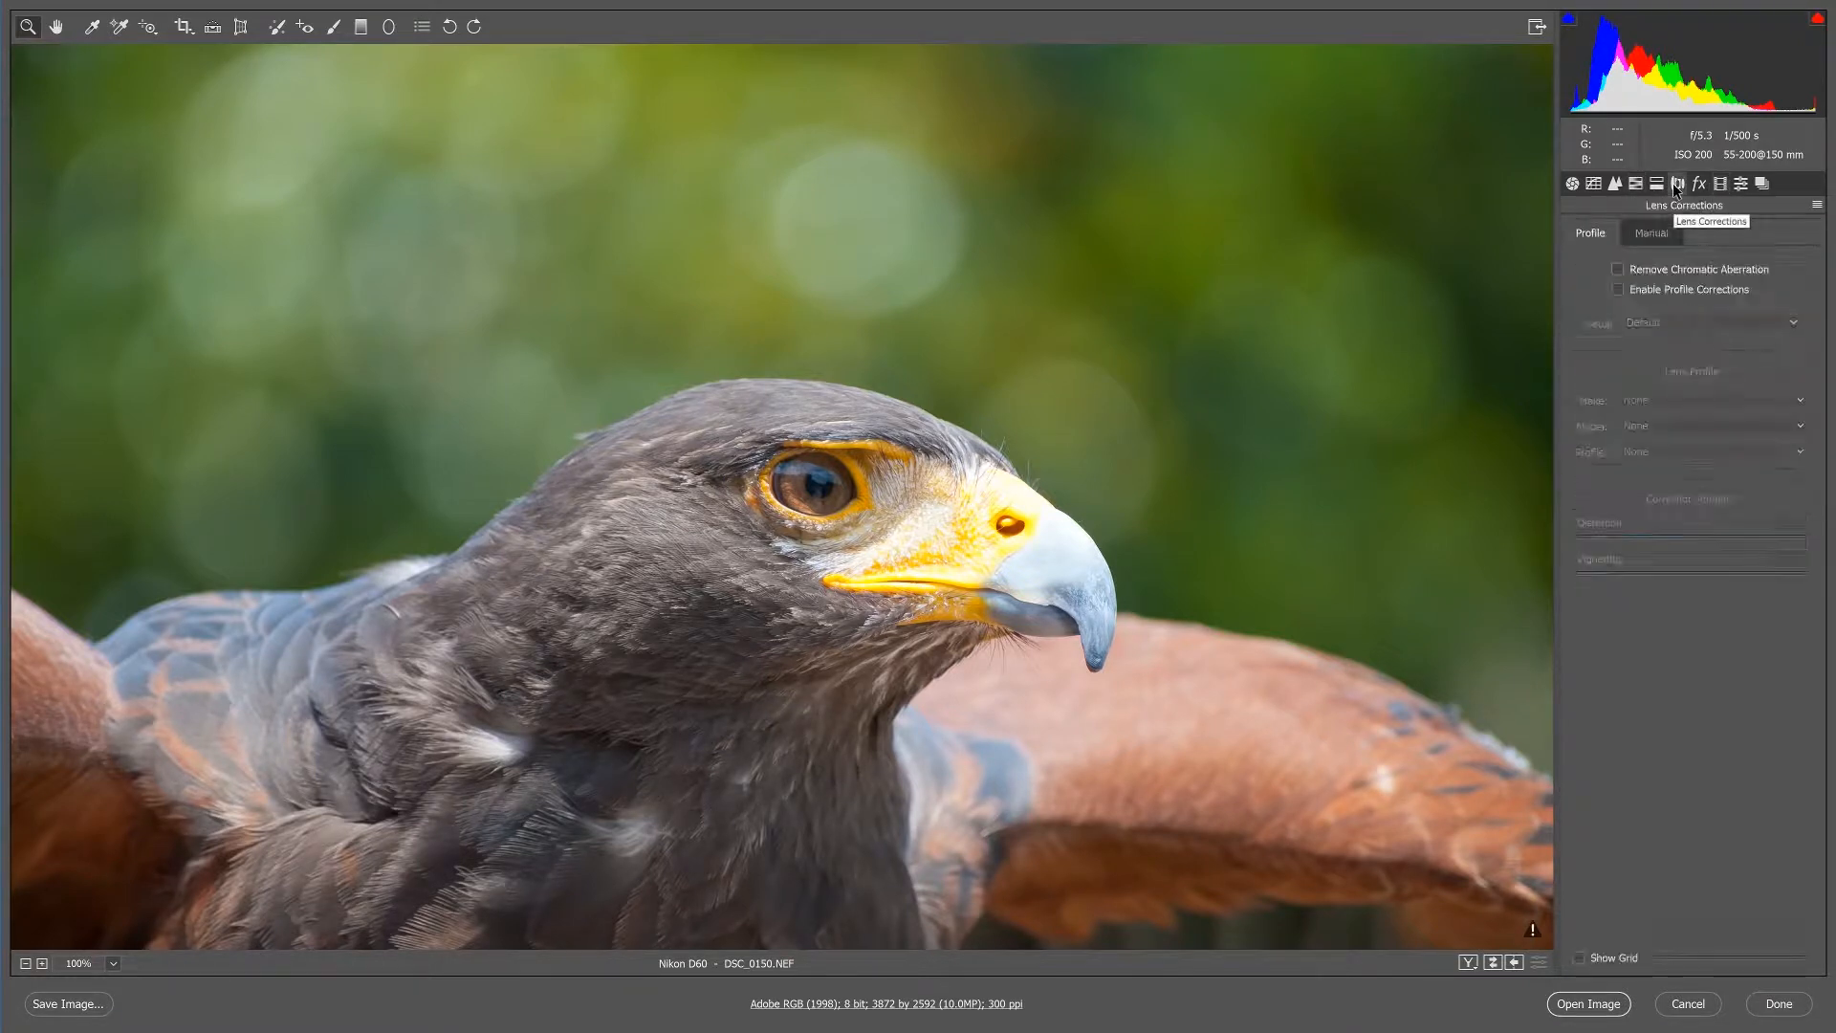
click(1572, 184)
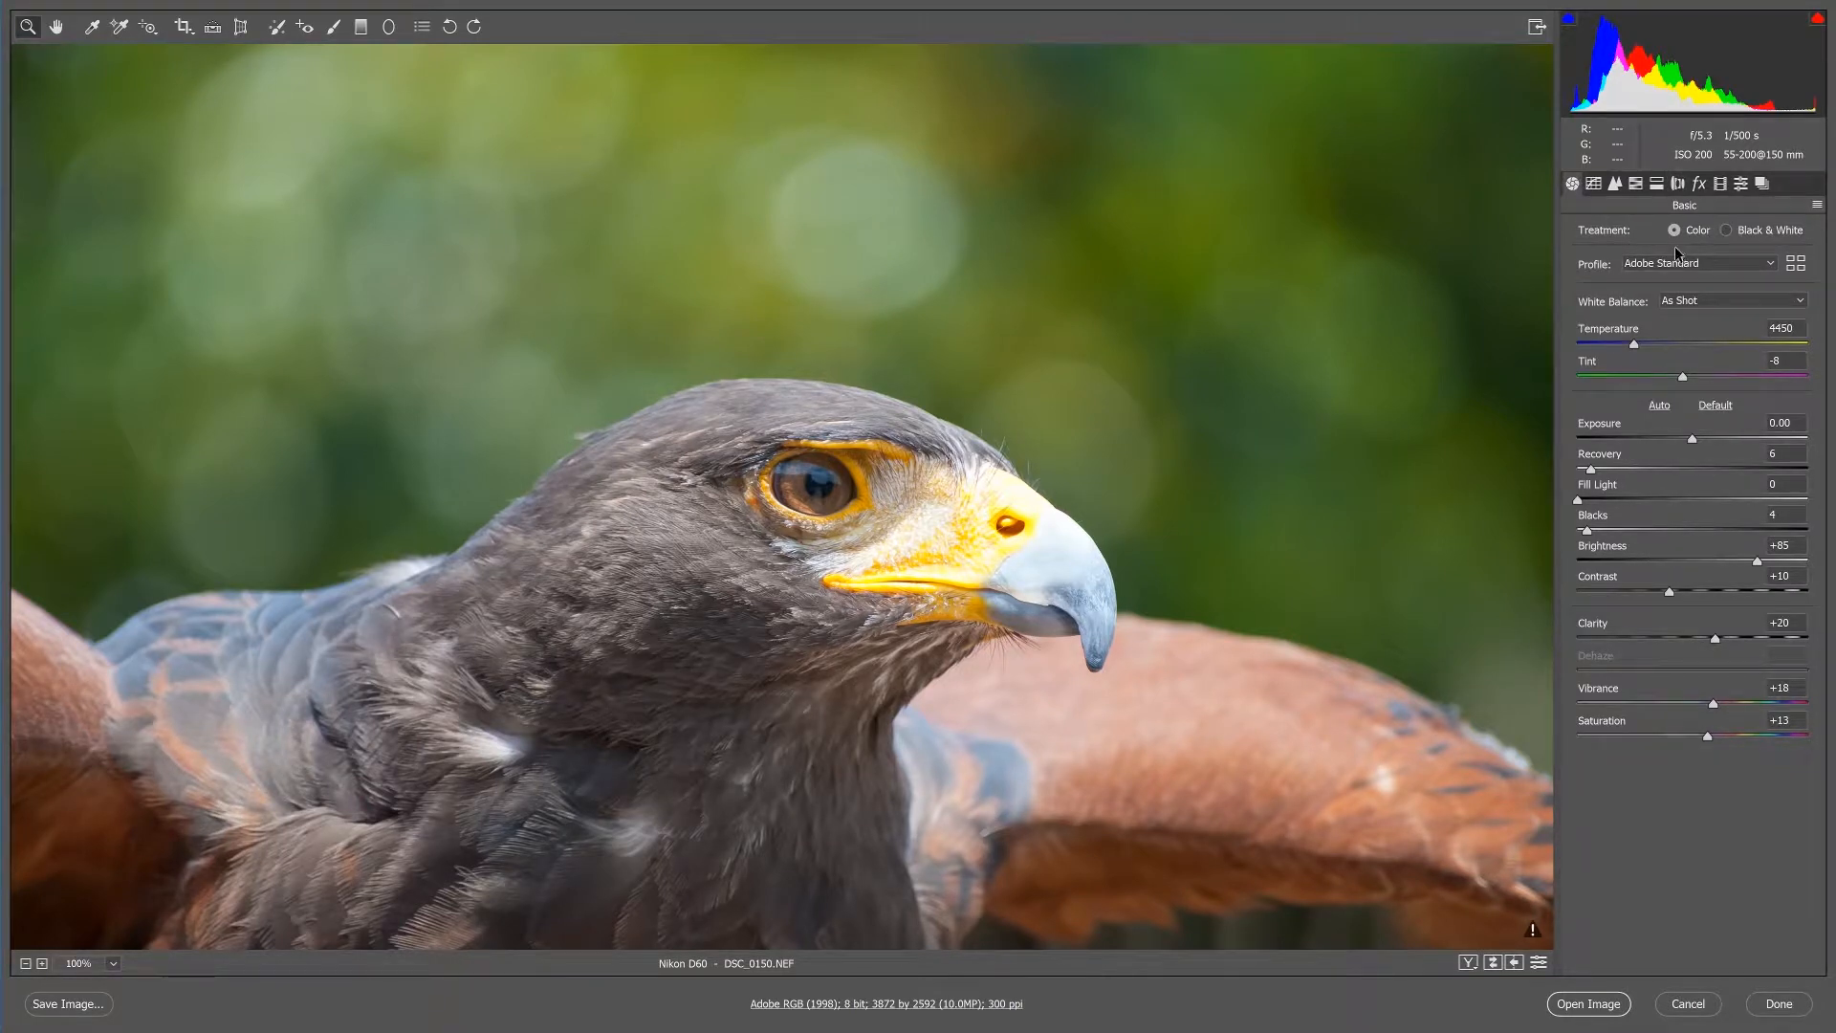
click(1616, 186)
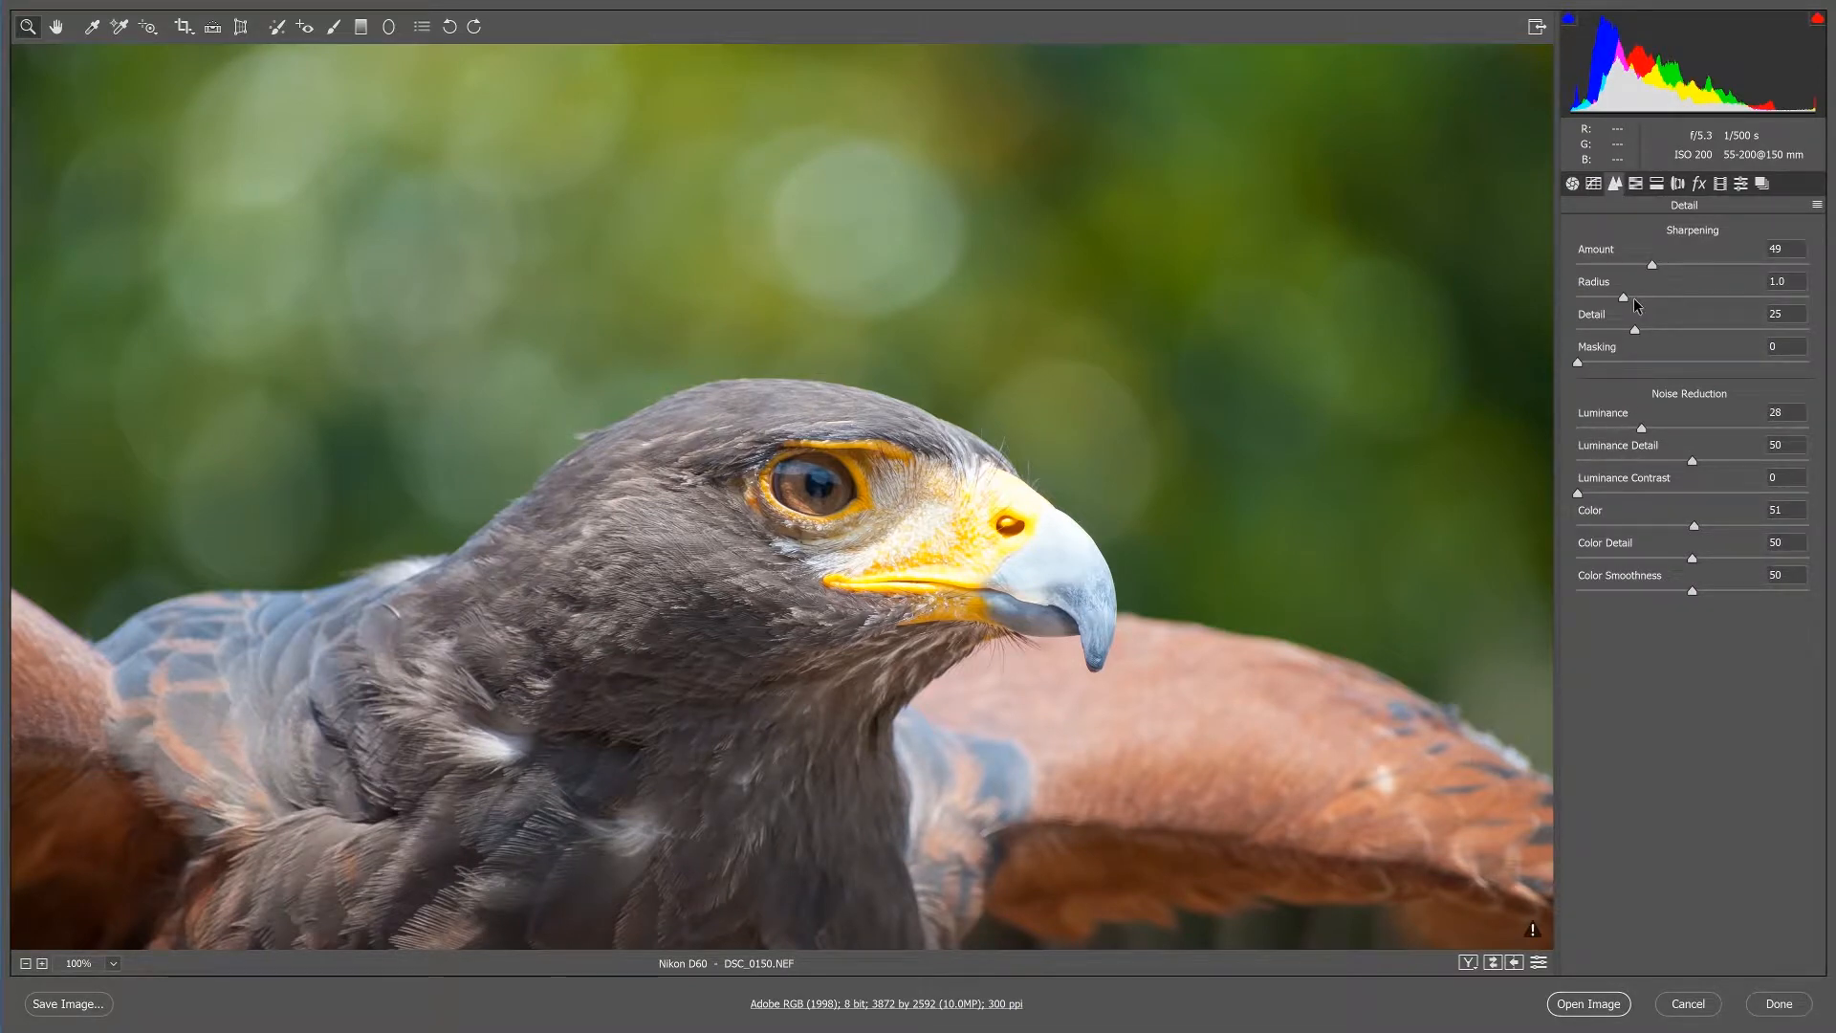
click(1570, 186)
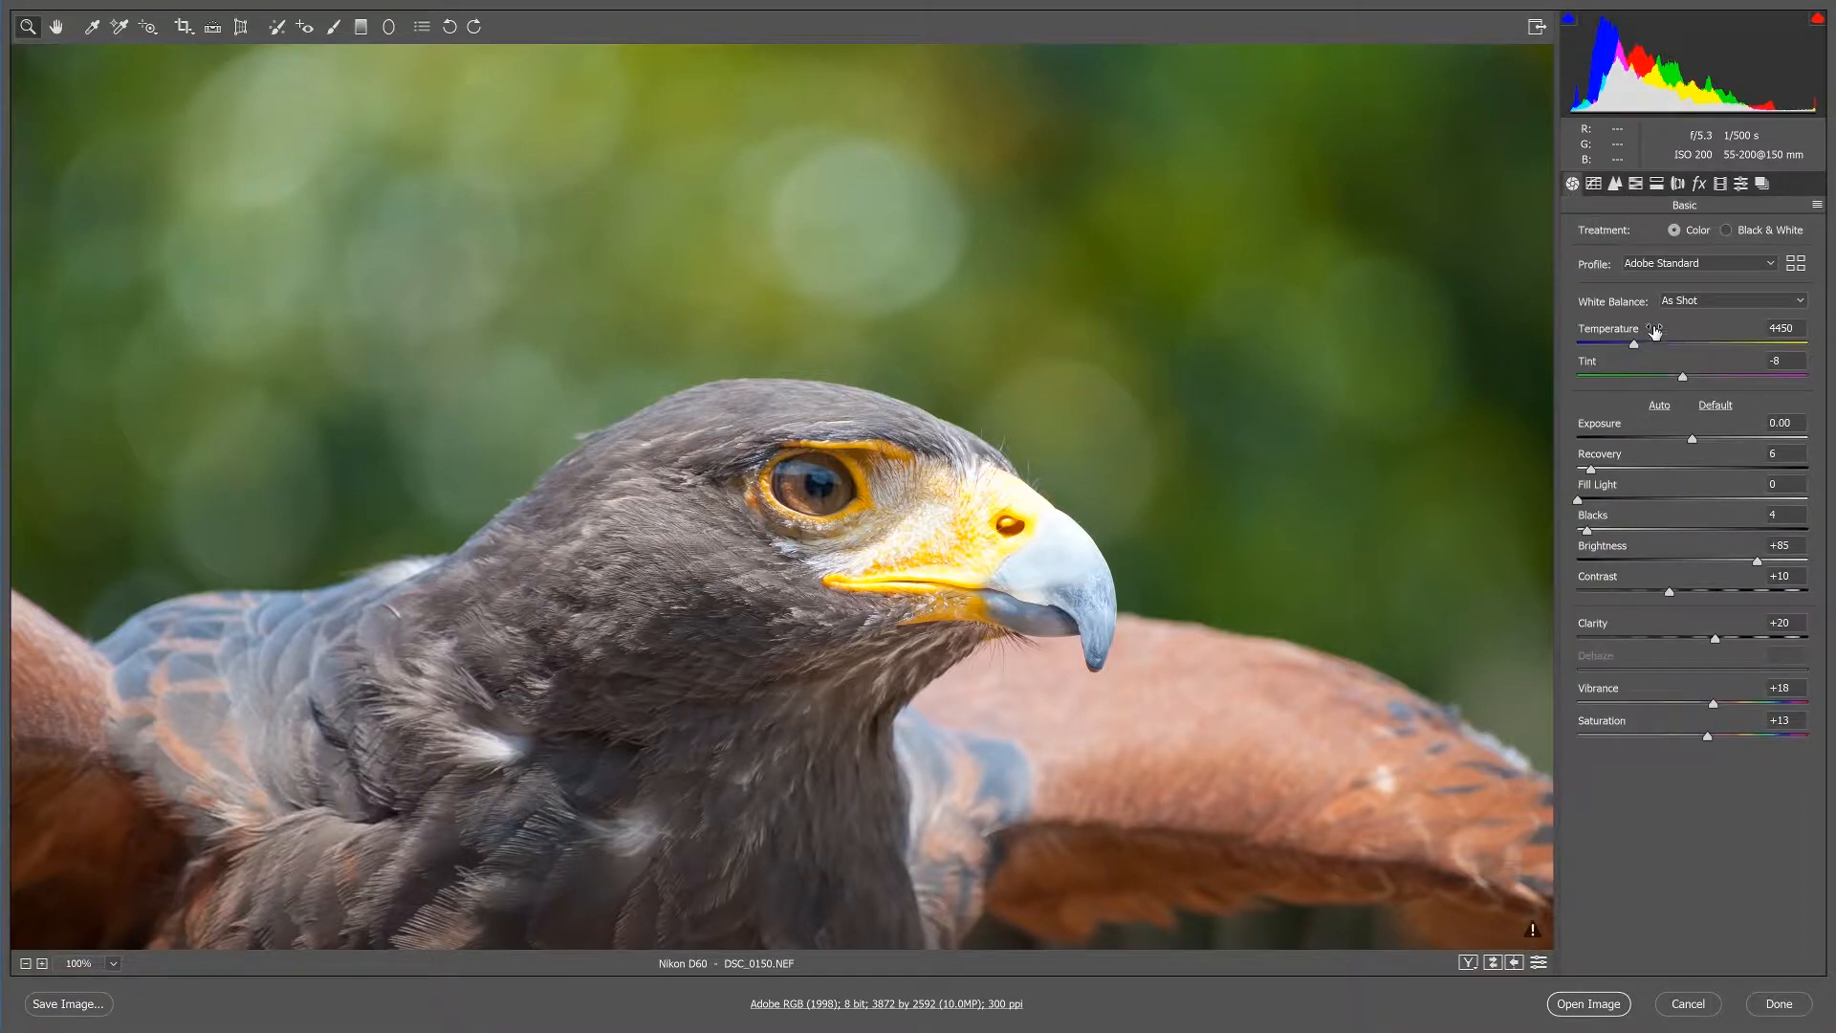
Open the adjusted raw photo as a normal image in Photoshop and duplicate the Background layer.
click(1589, 1004)
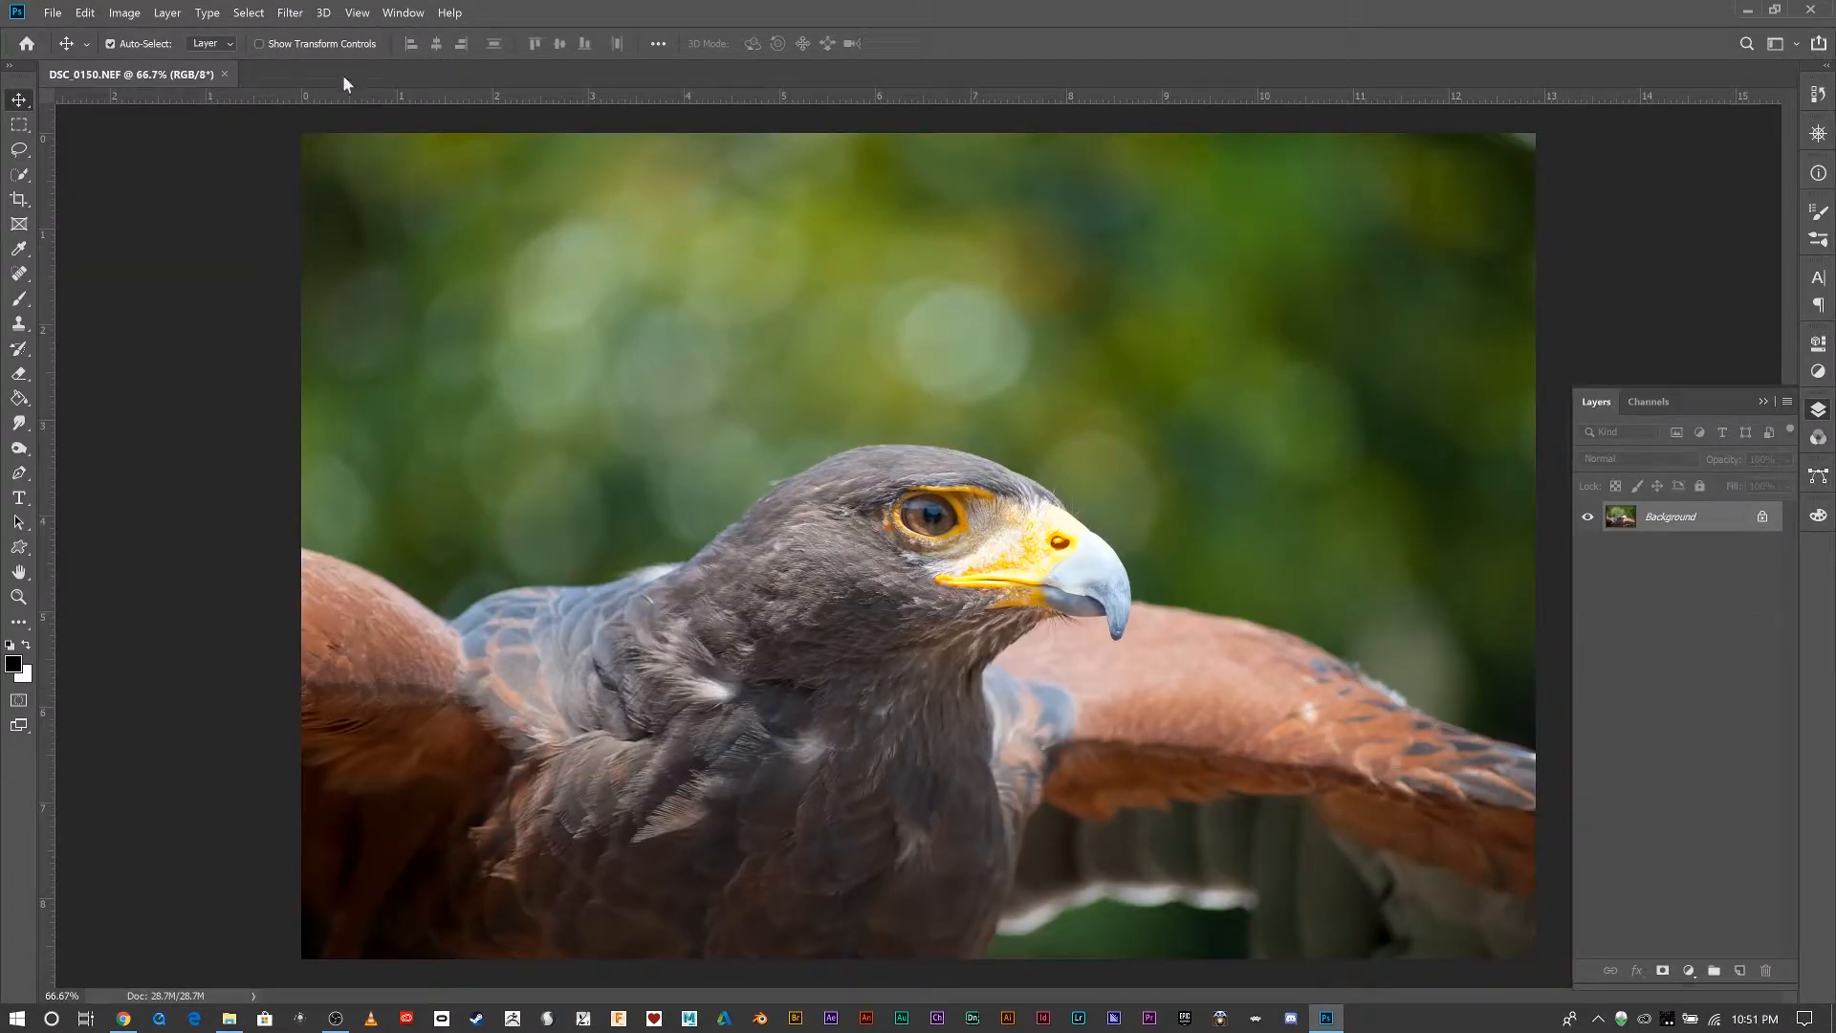
key(ctrl+j)
Convert Layer 1 to a Smart Object and hide the Background layer.
right_click(1694, 516)
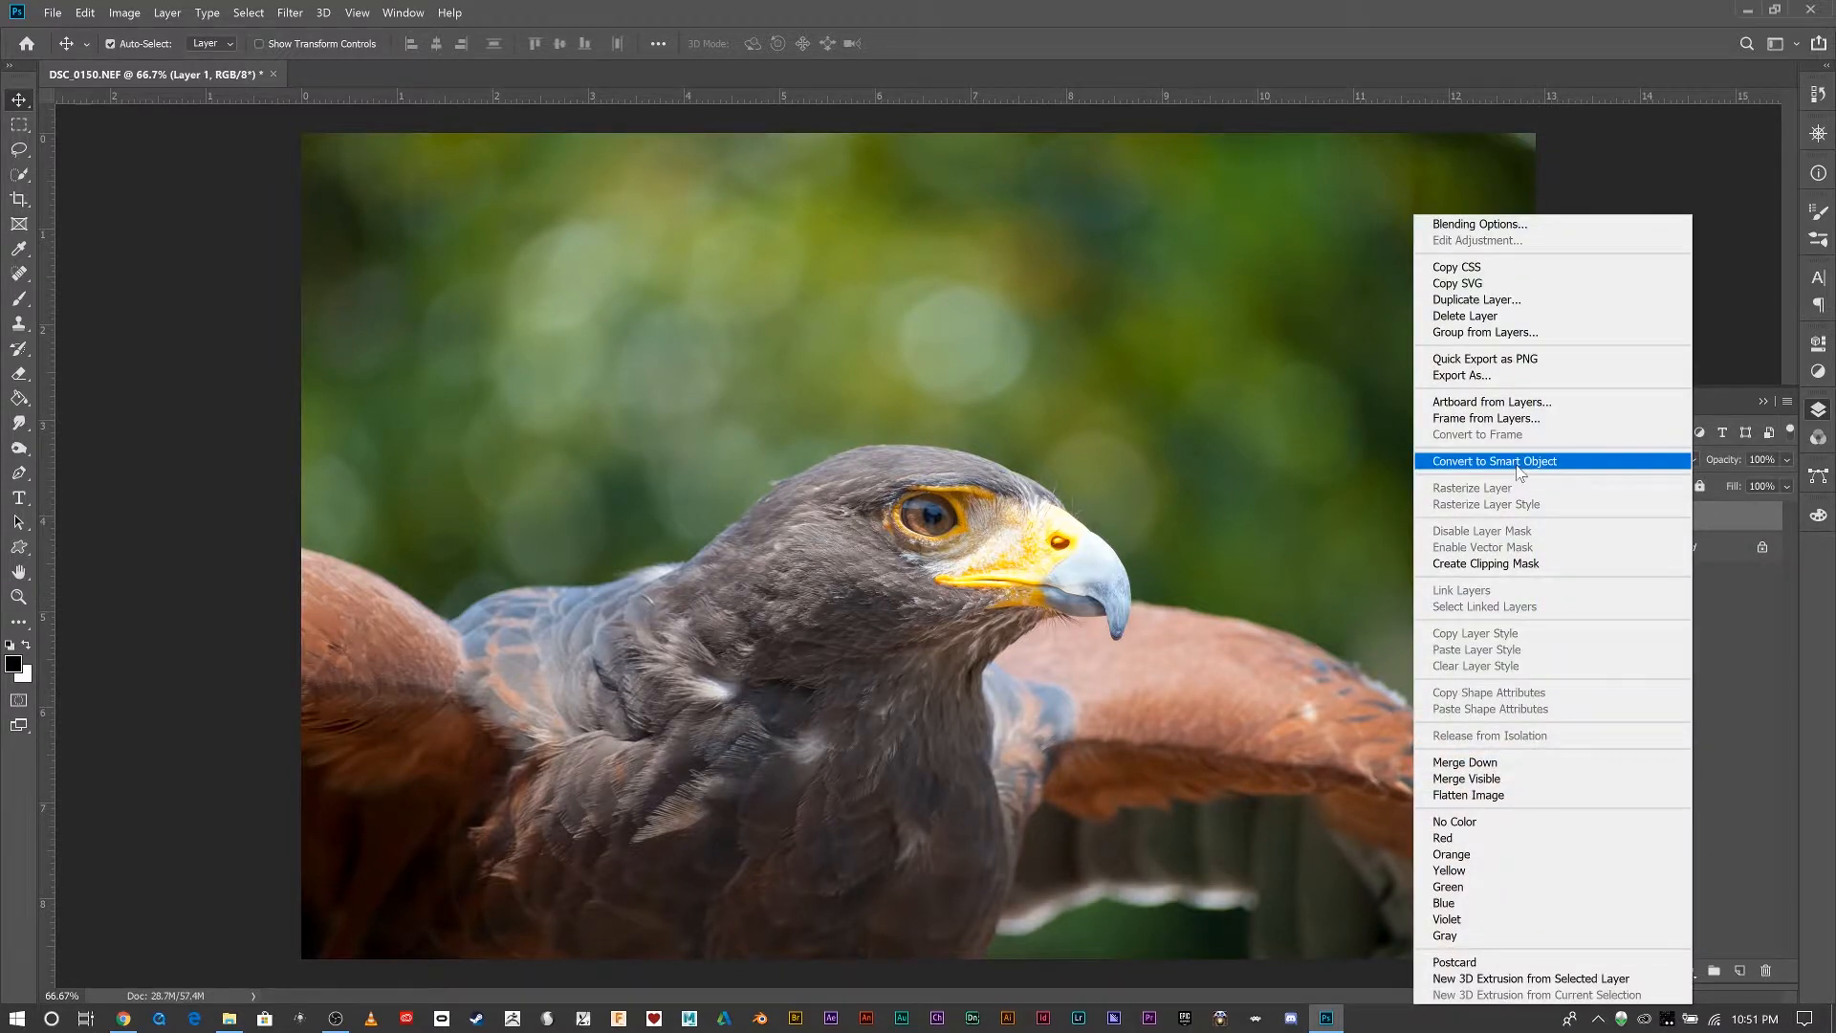
click(1522, 463)
click(1588, 547)
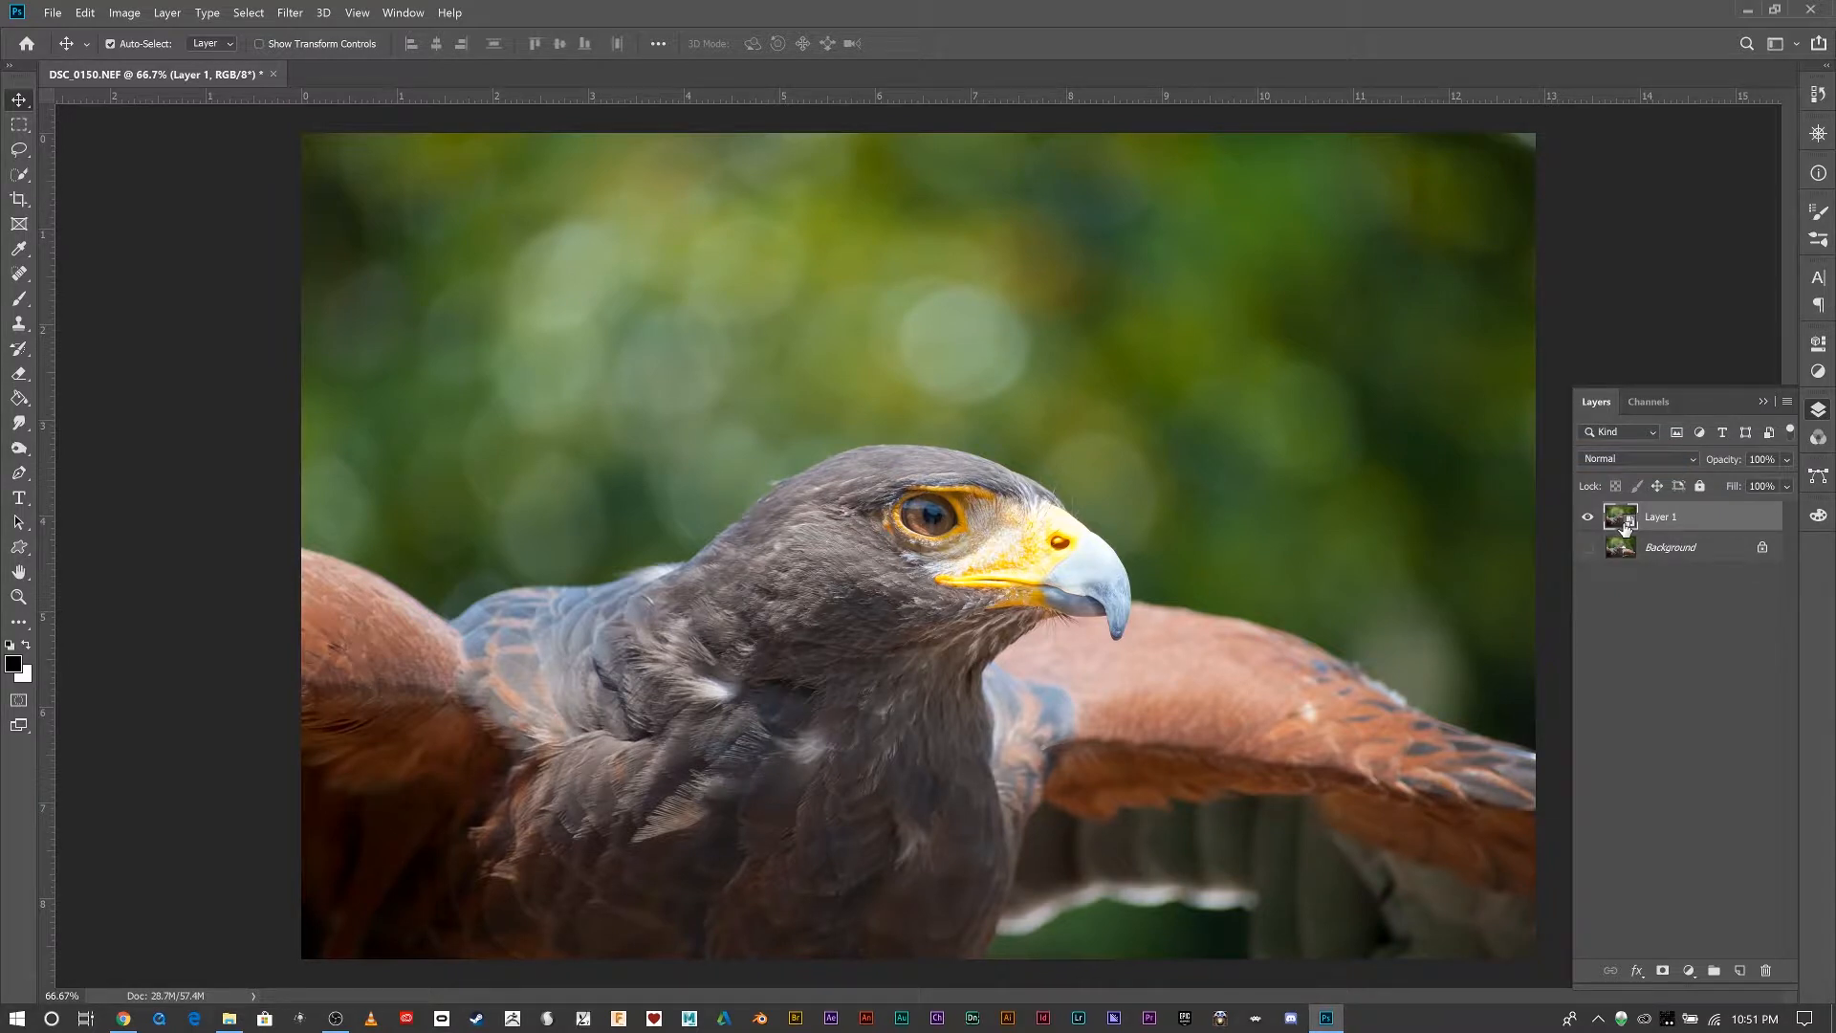
Open Smart Sharpen on Layer 1, preview the bird's eye, and set Amount 228%, Radius 0.8 px and Reduce Noise 19%.
click(290, 12)
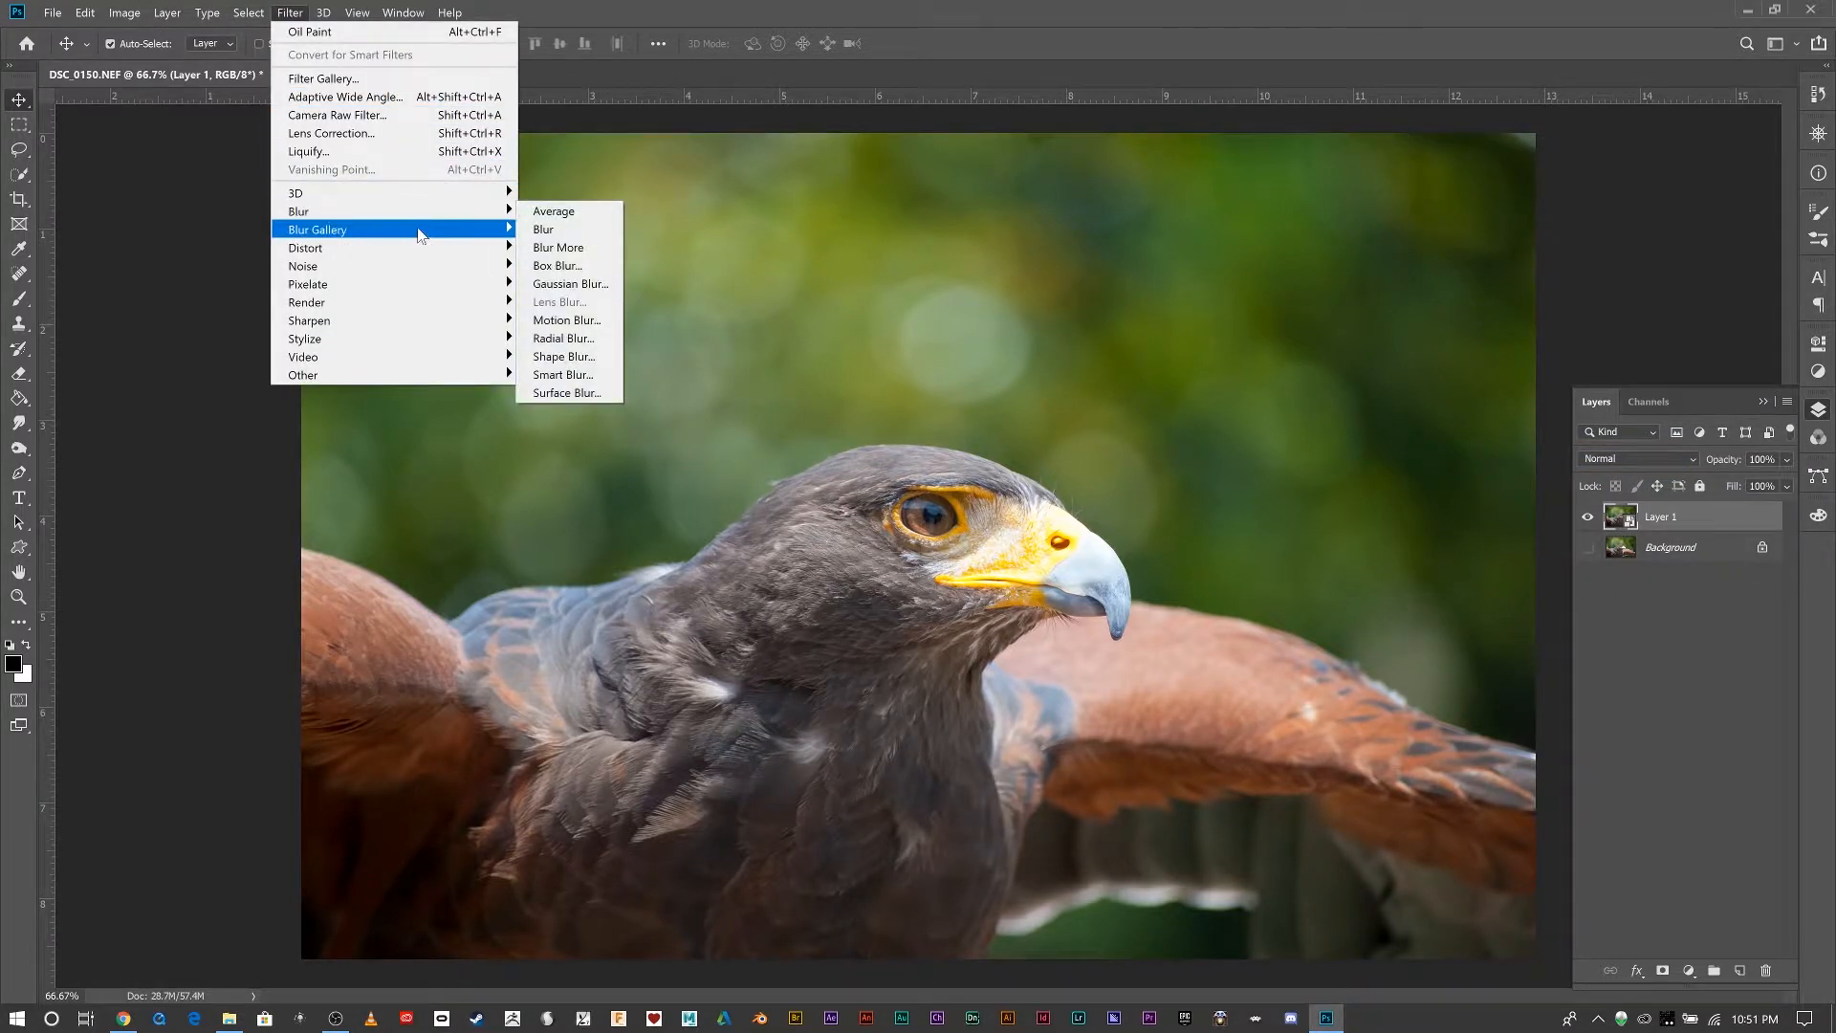
mouse_move(421, 219)
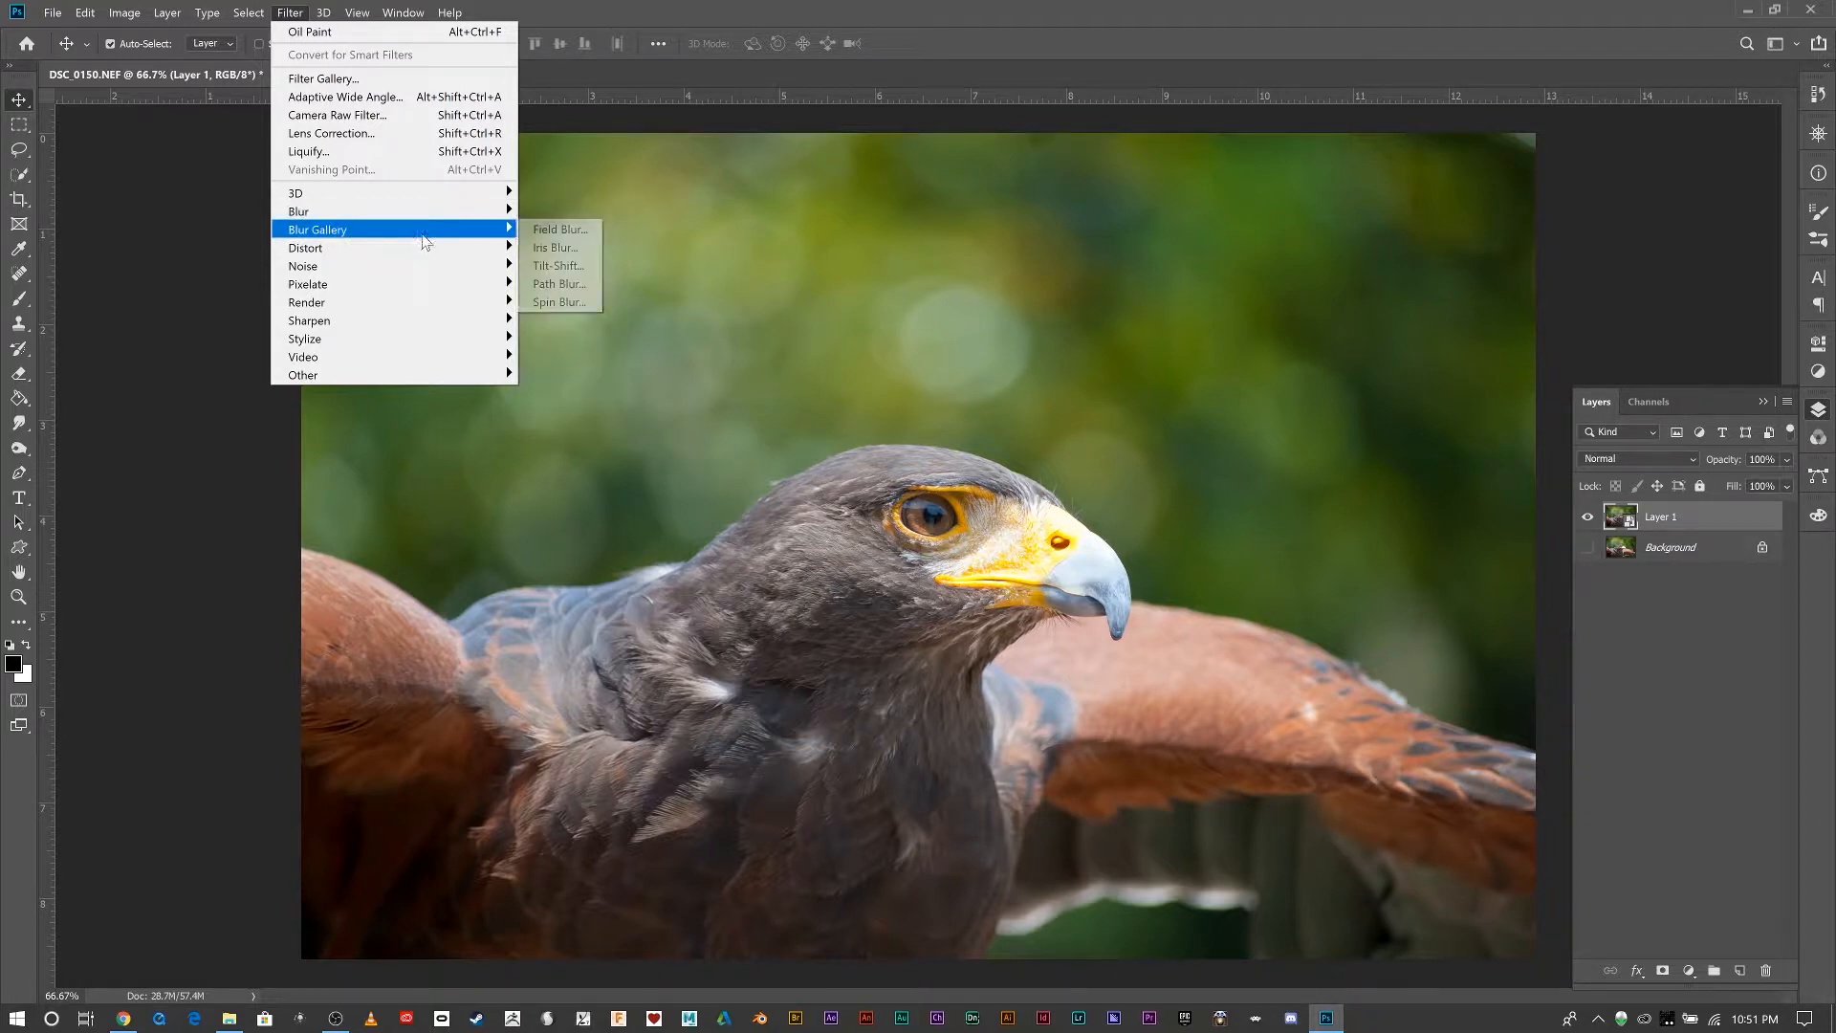
mouse_move(445, 325)
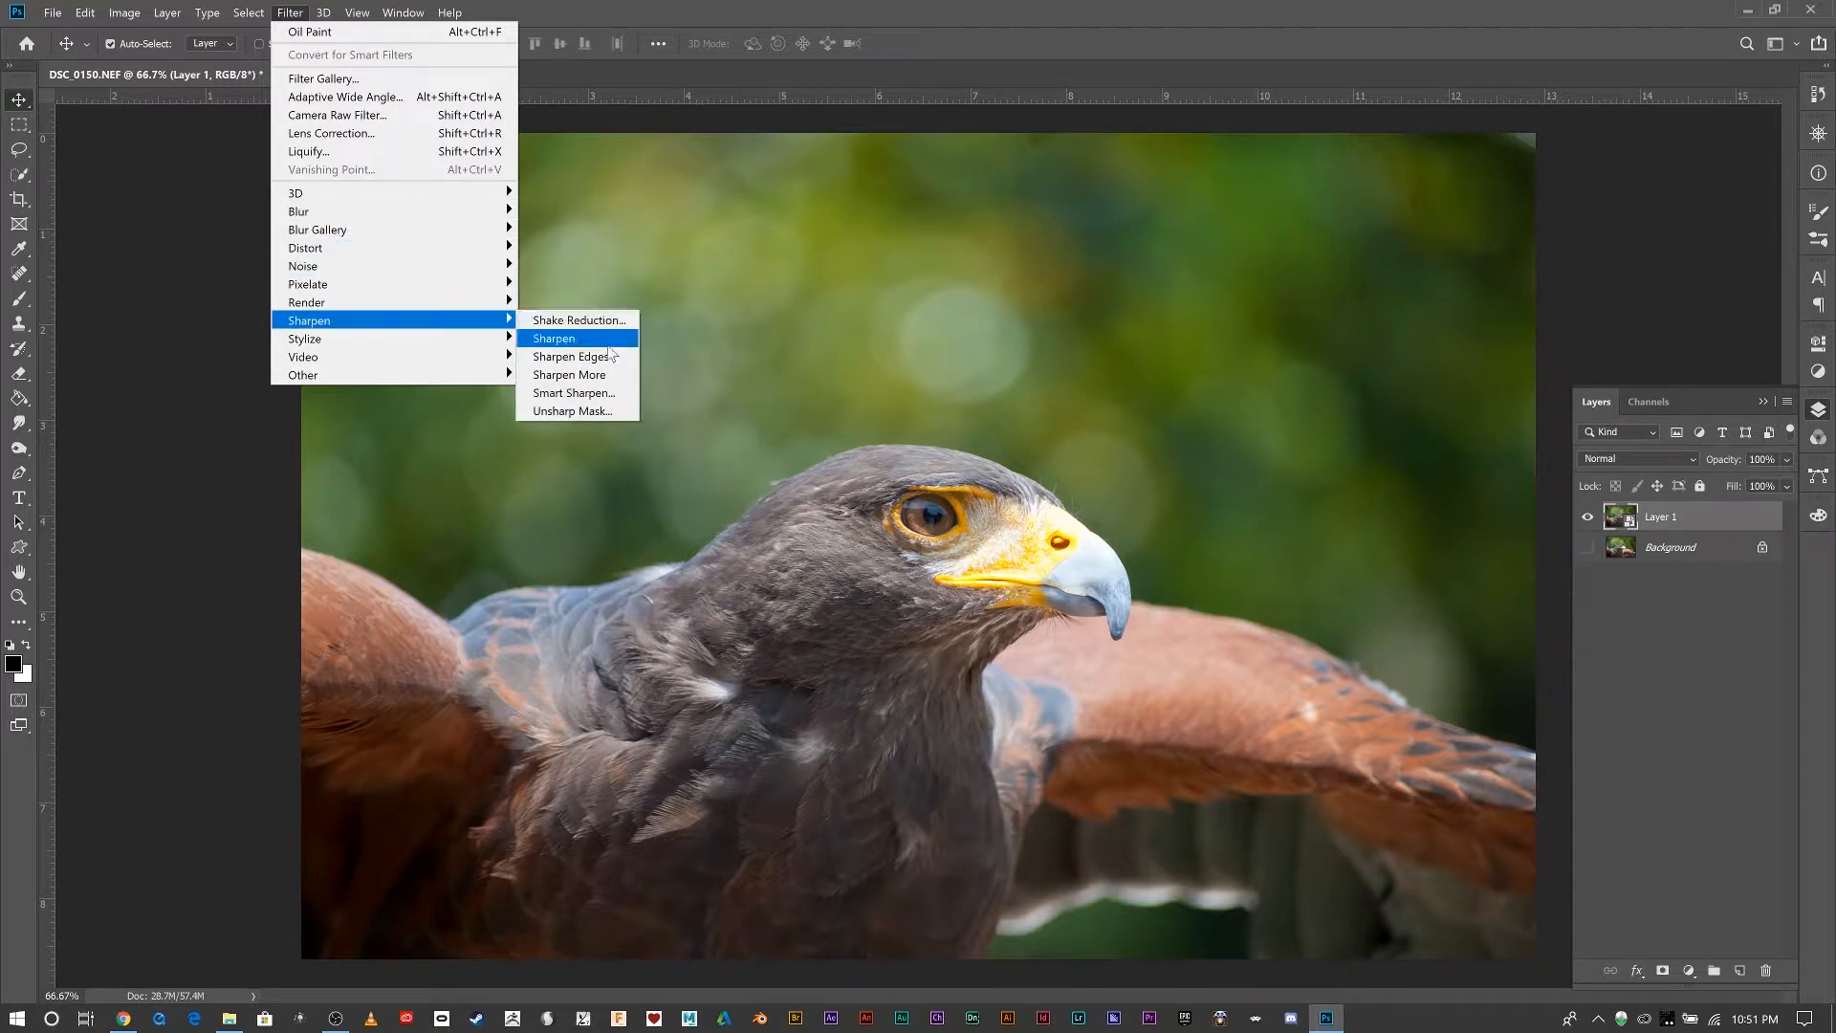
click(597, 399)
drag(869, 213, 1460, 239)
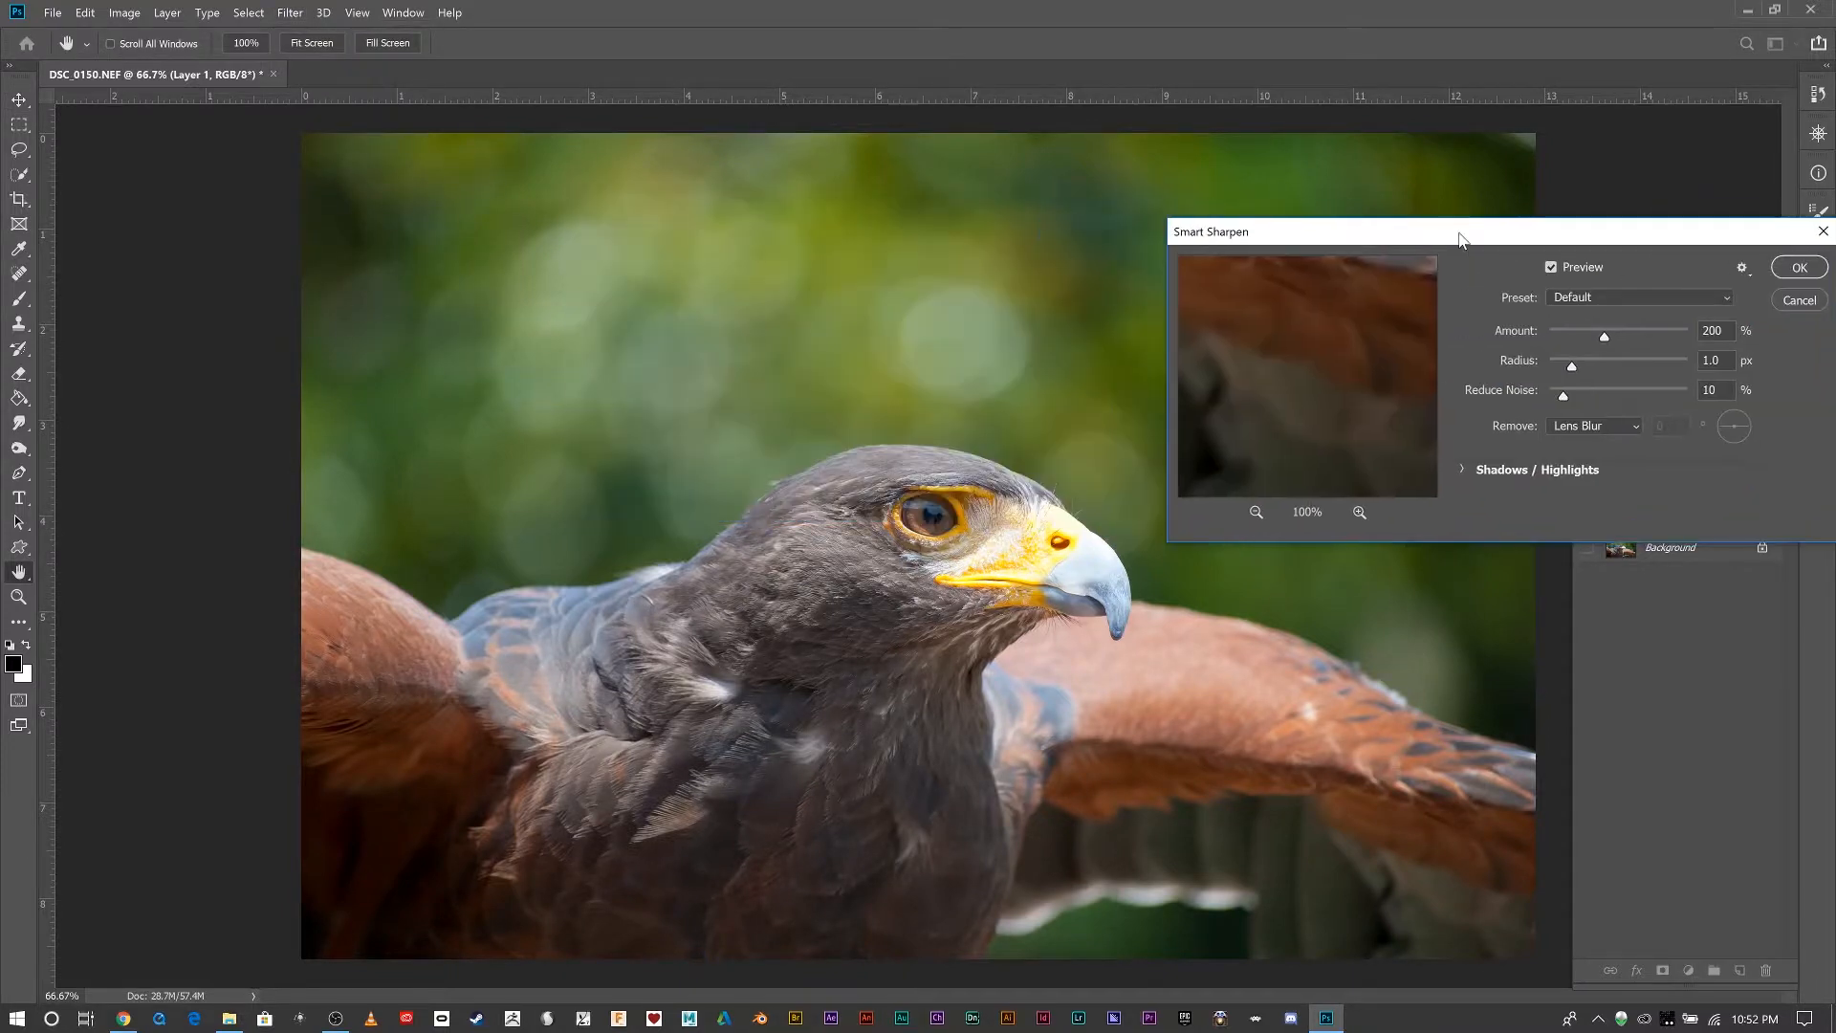
click(926, 512)
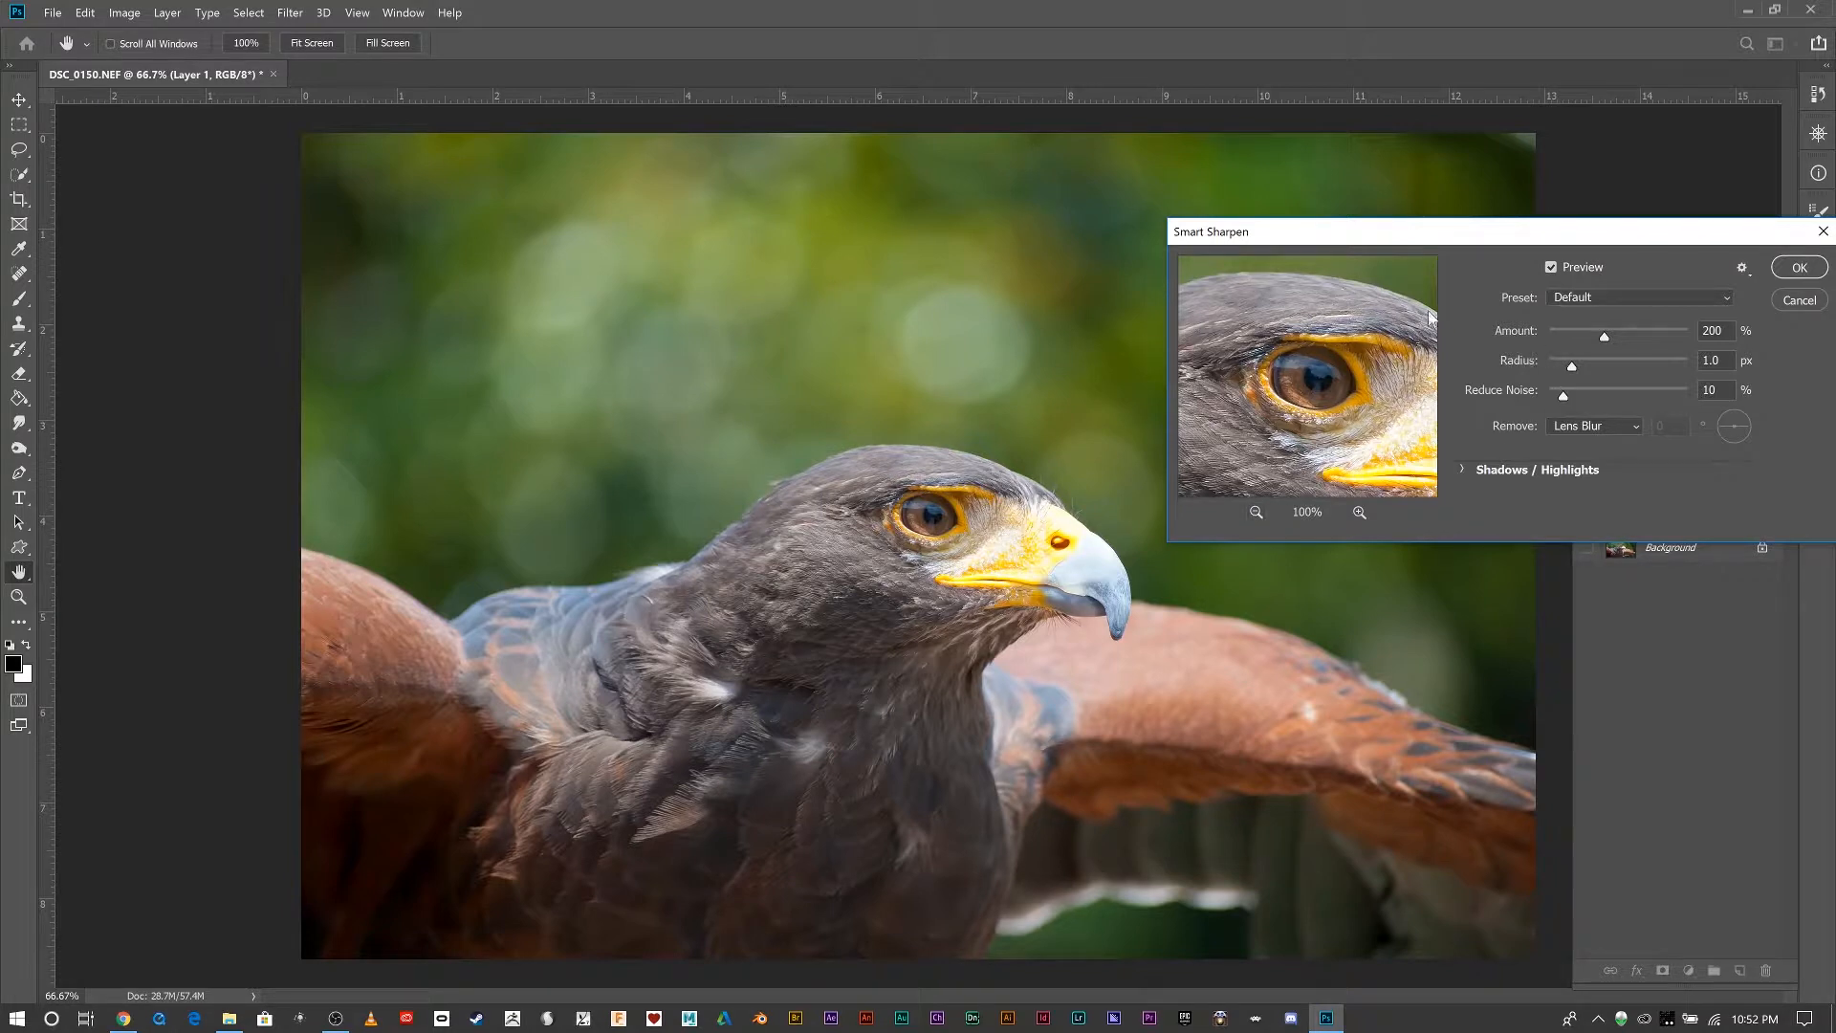
drag(1603, 337, 1657, 369)
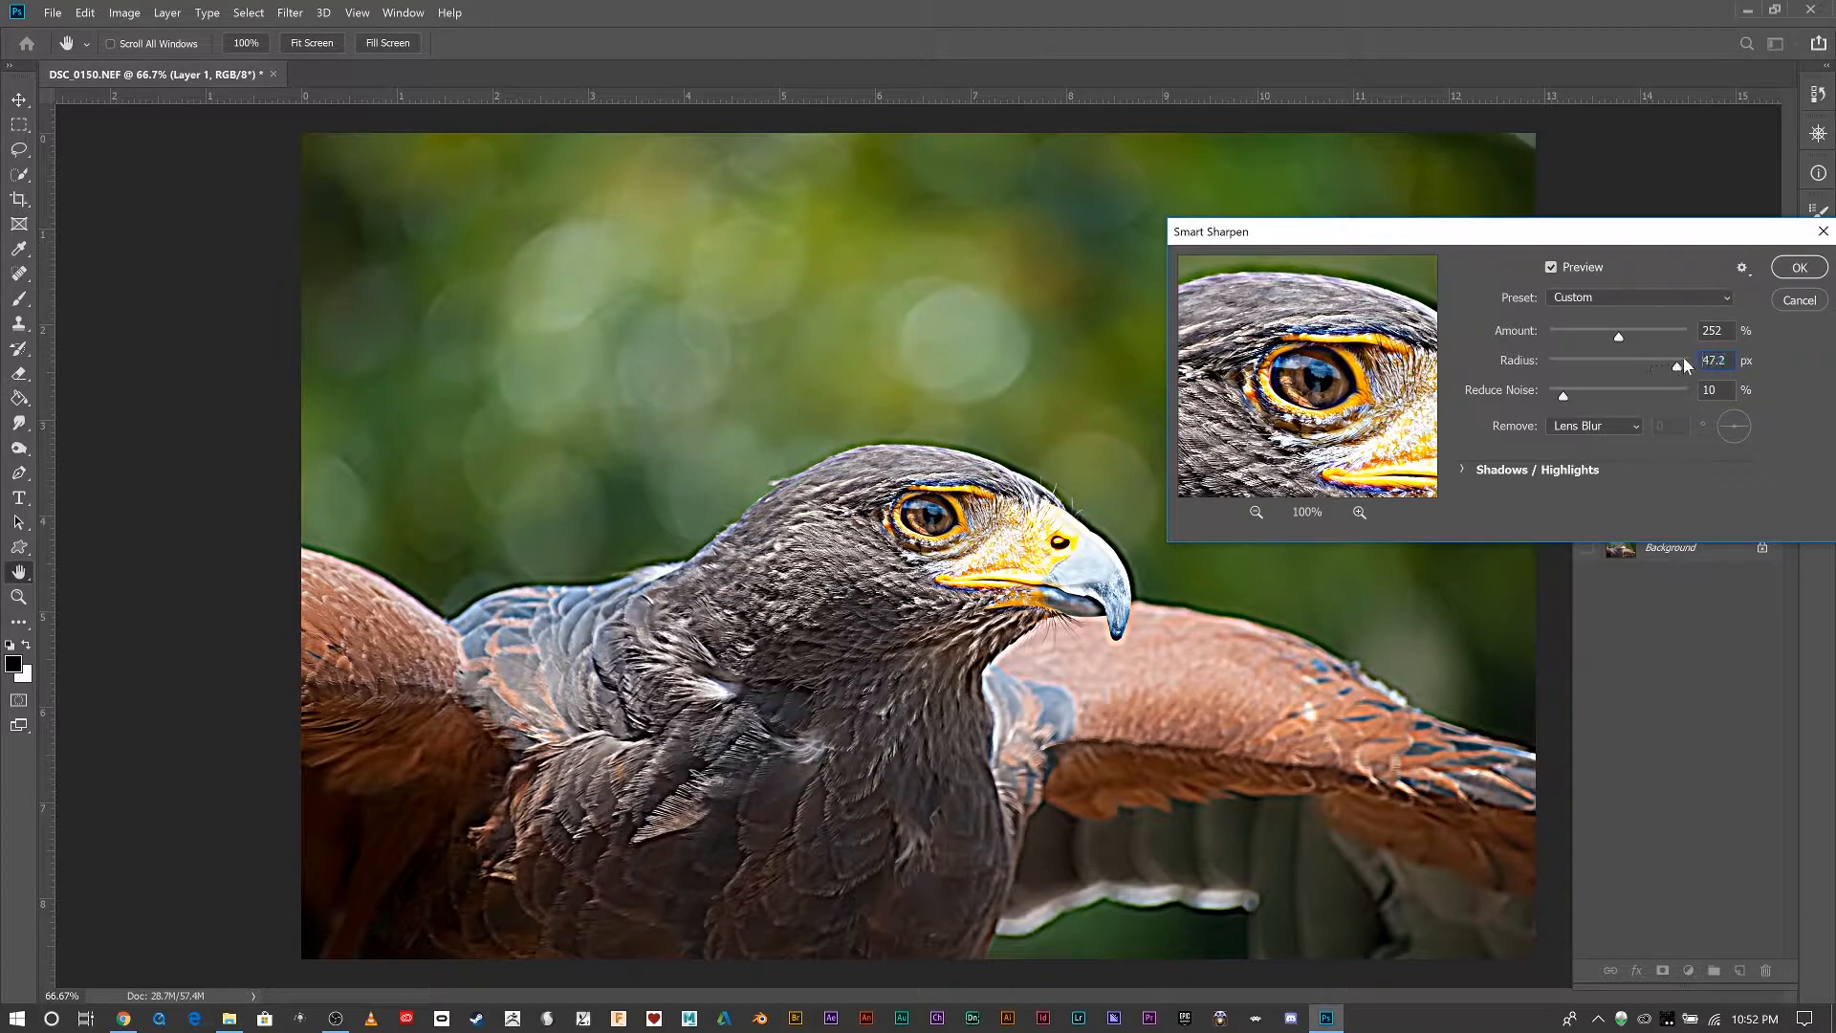
drag(1685, 358, 1576, 399)
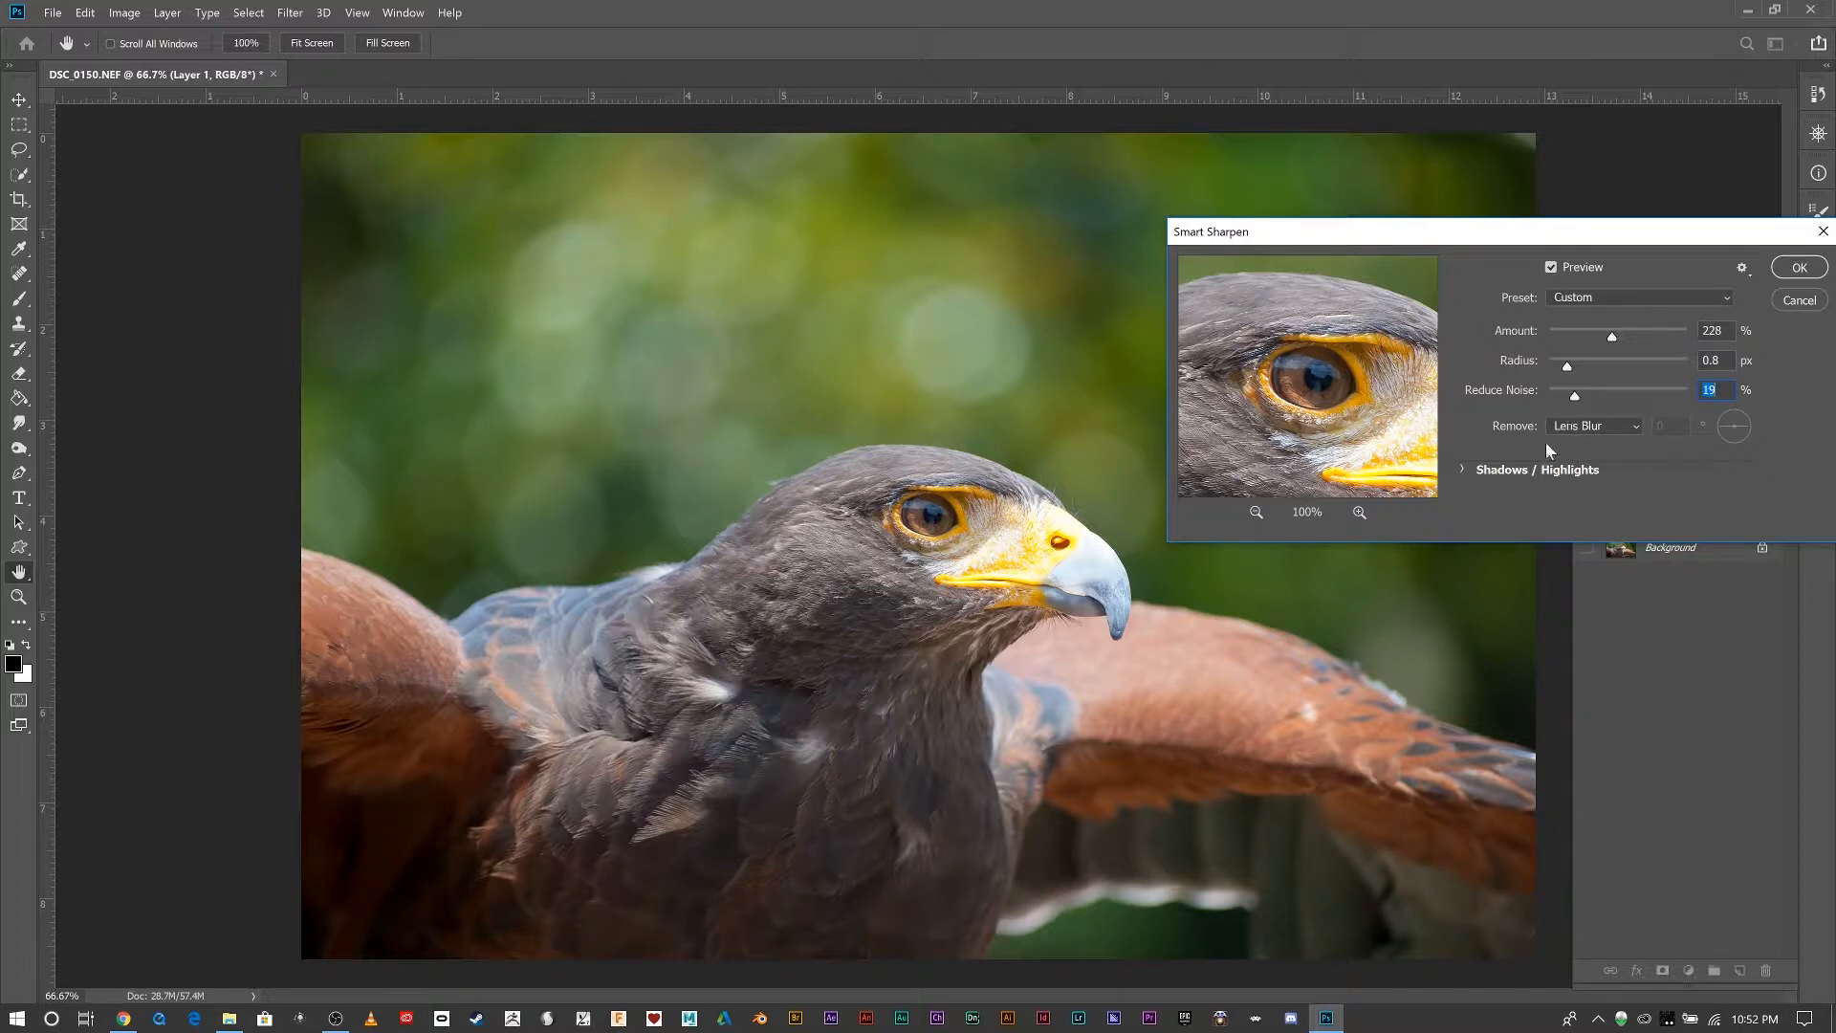
Set Smart Sharpen to remove Gaussian Blur, expand the Shadows and Highlights settings, and apply the filter.
click(1569, 428)
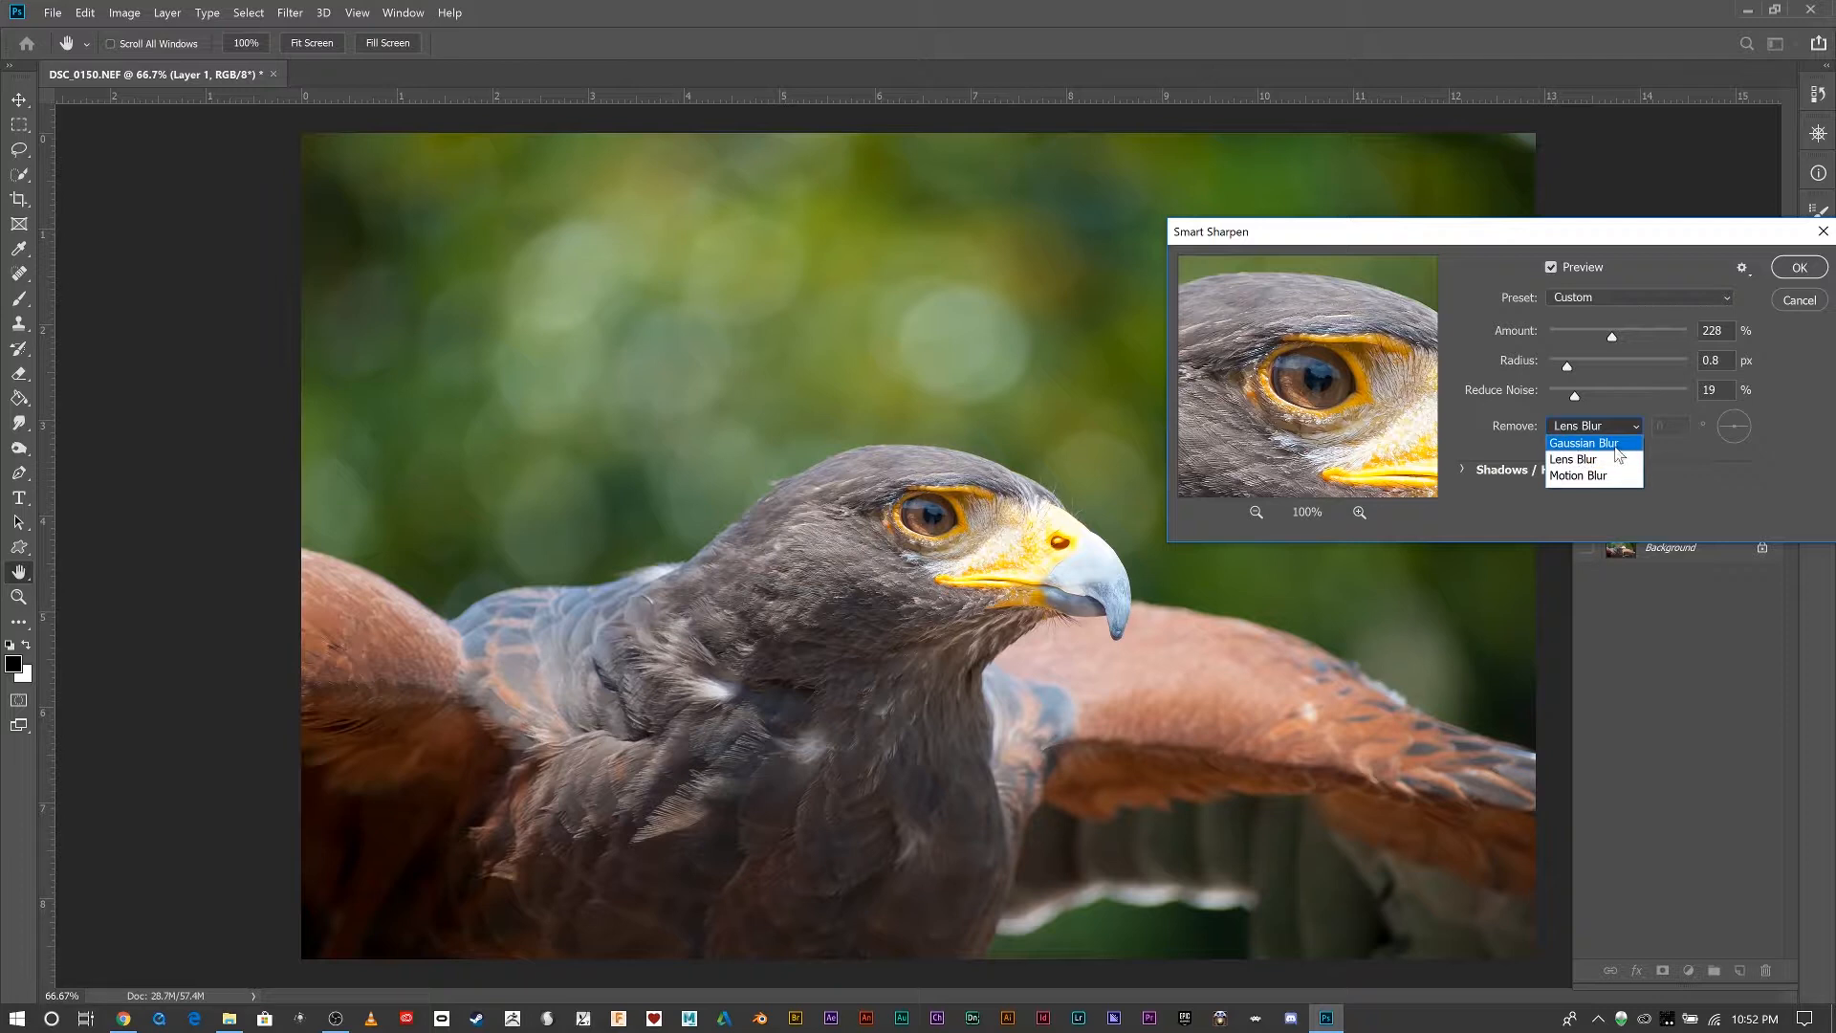
click(1616, 411)
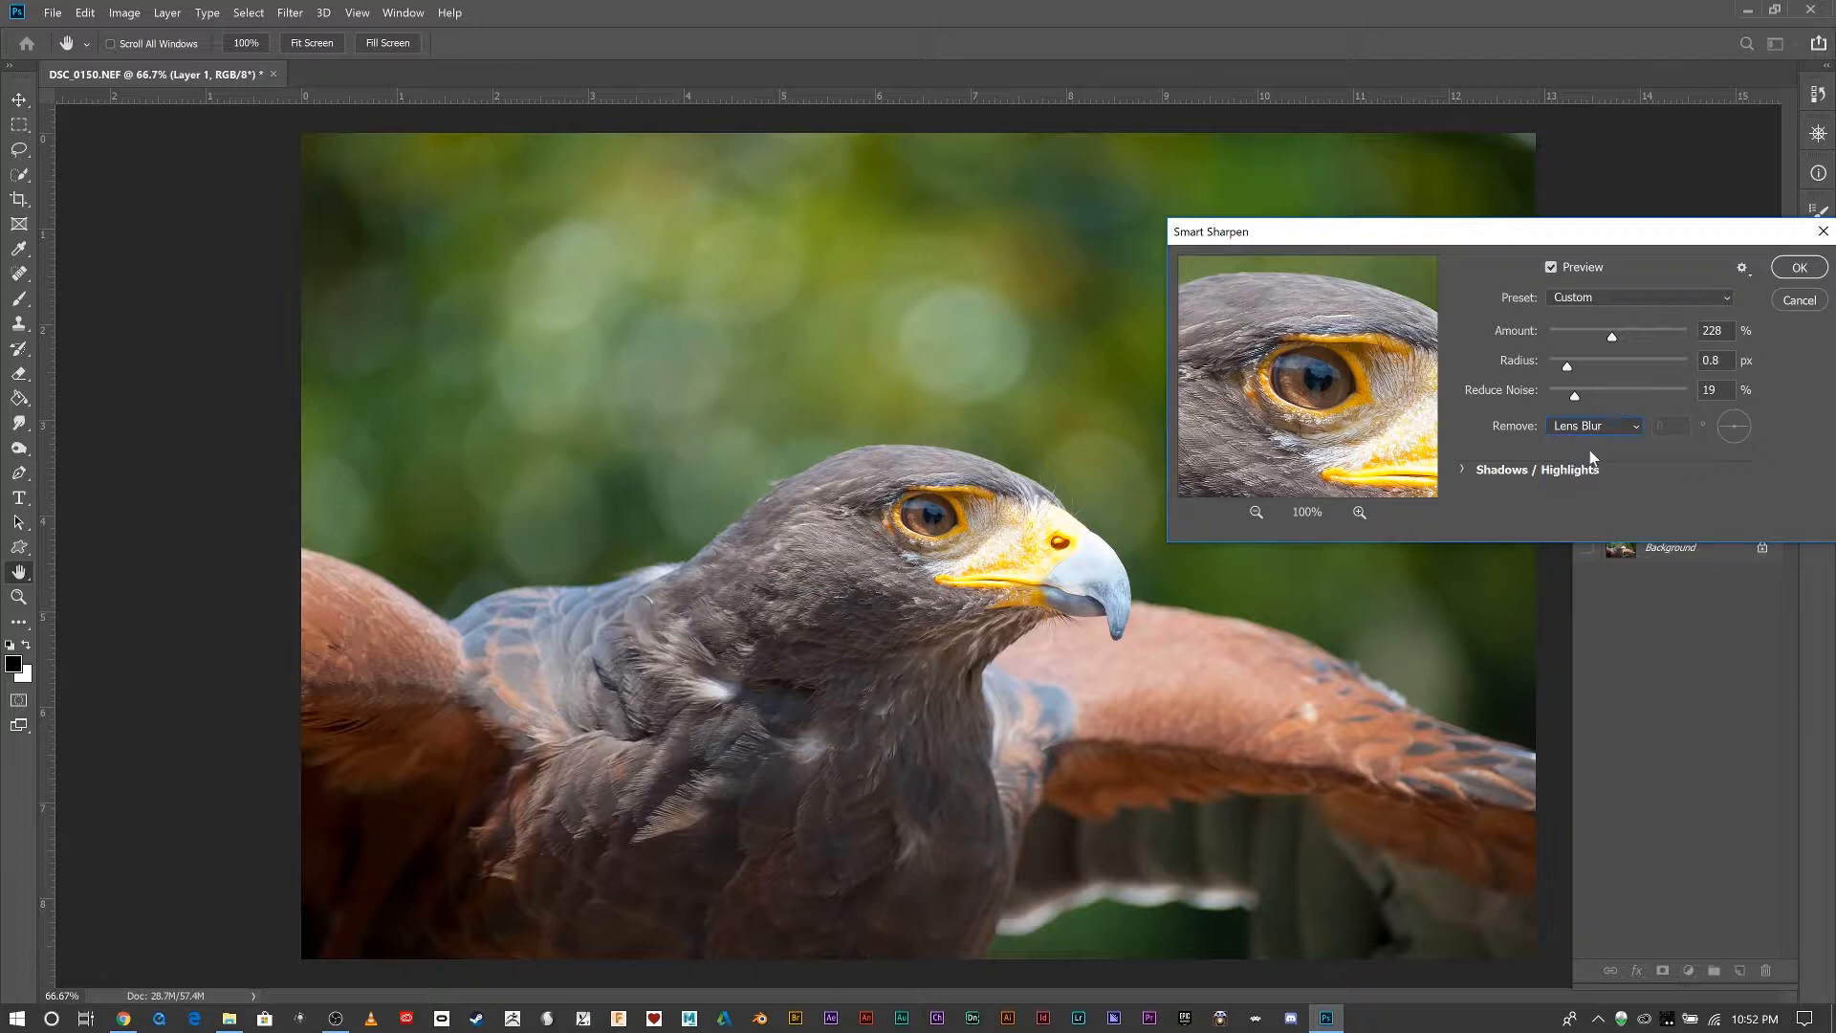
click(1595, 429)
click(1587, 443)
click(1594, 432)
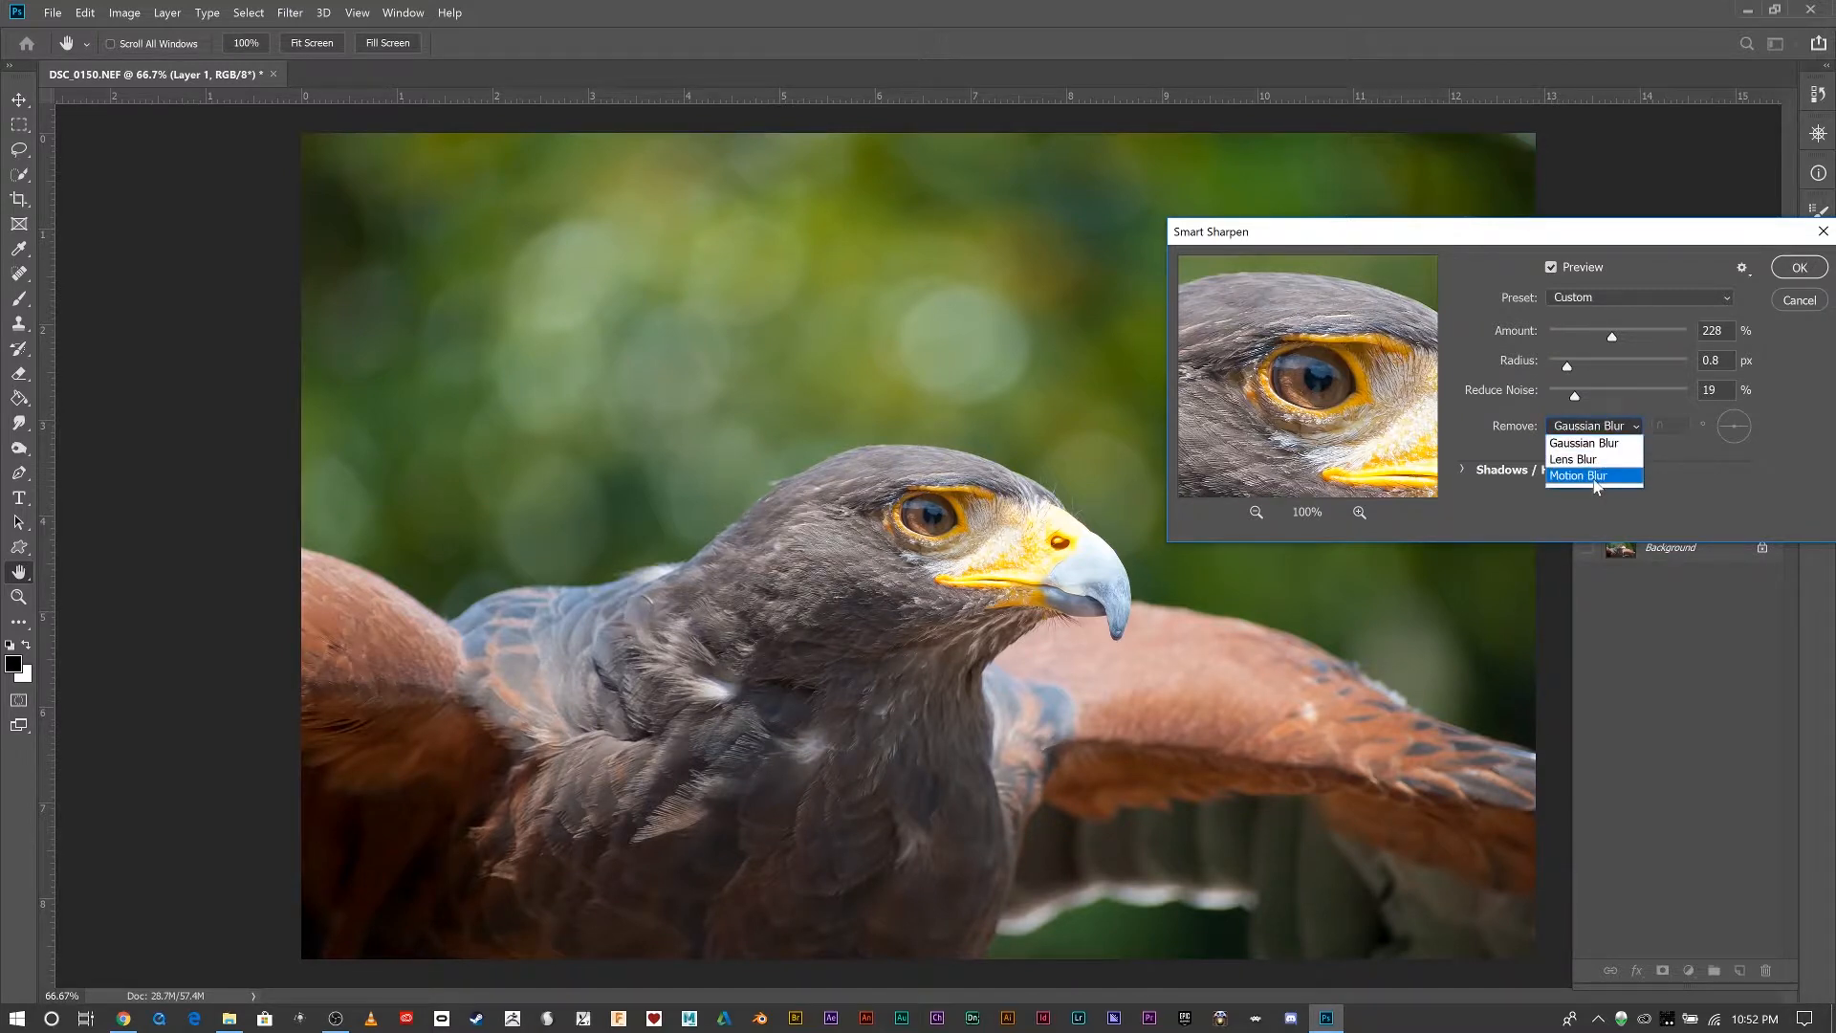
click(1616, 420)
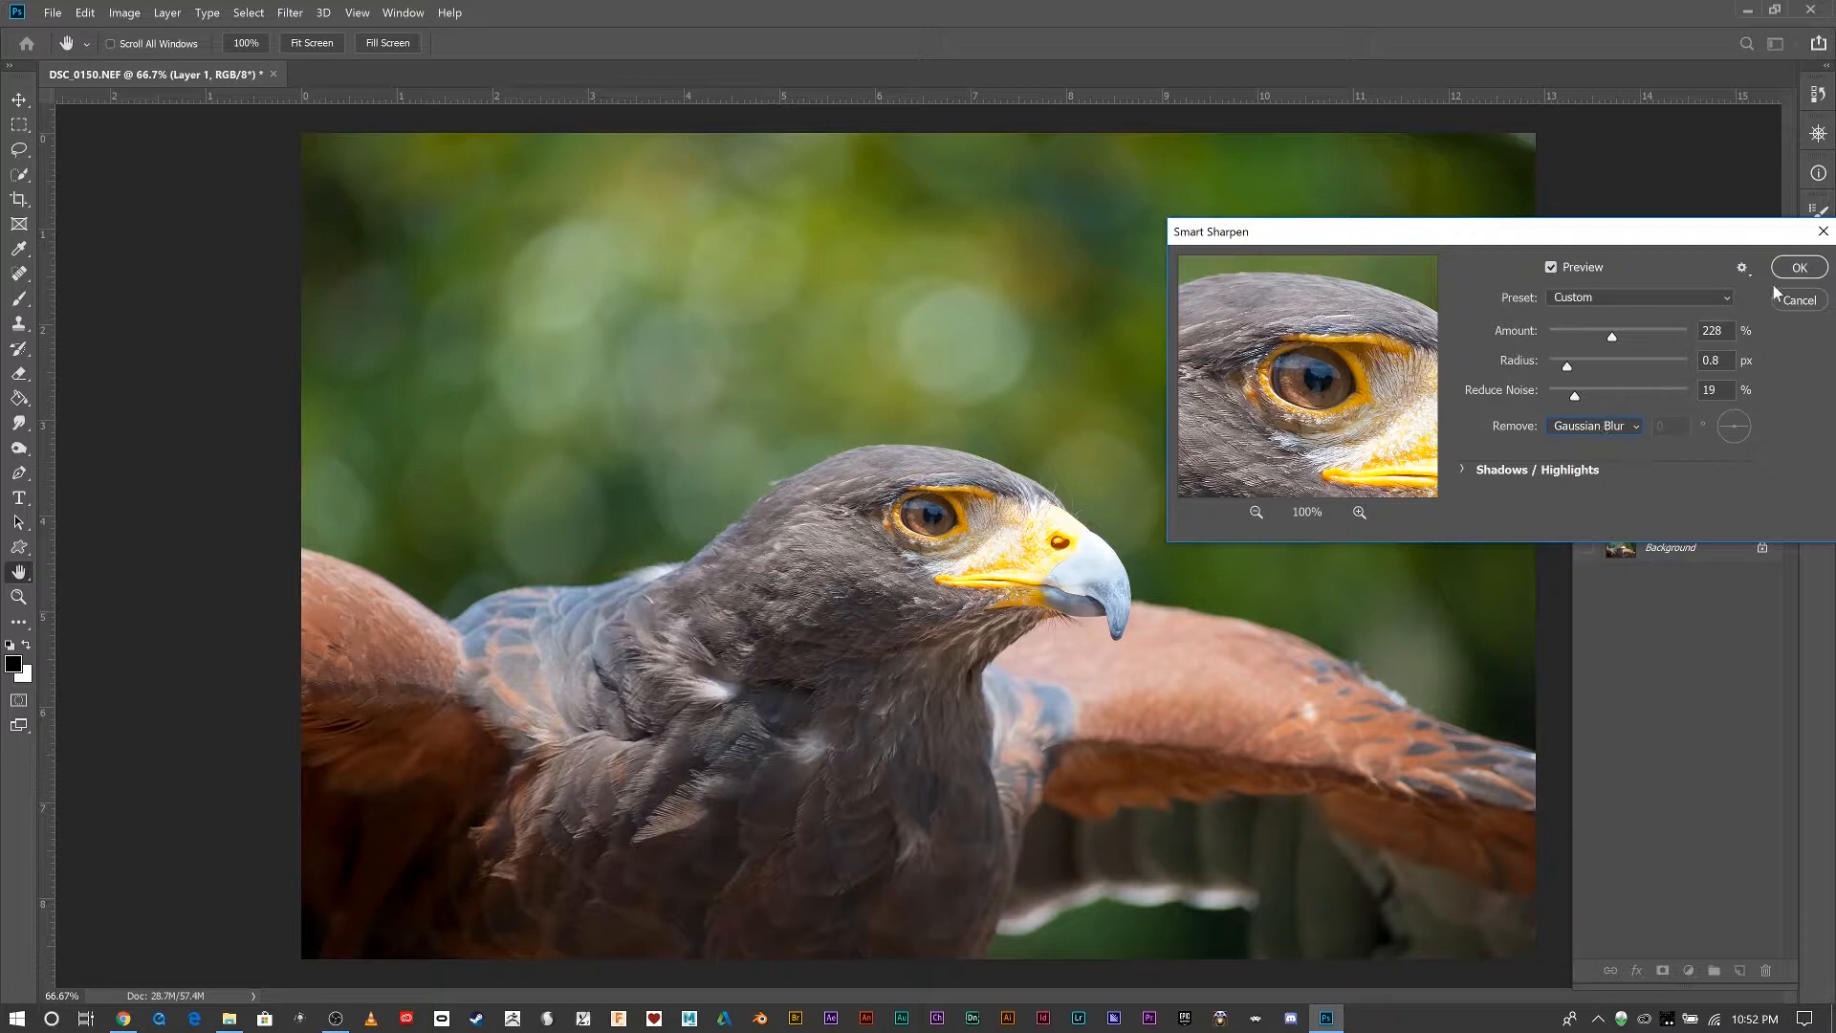
click(1465, 466)
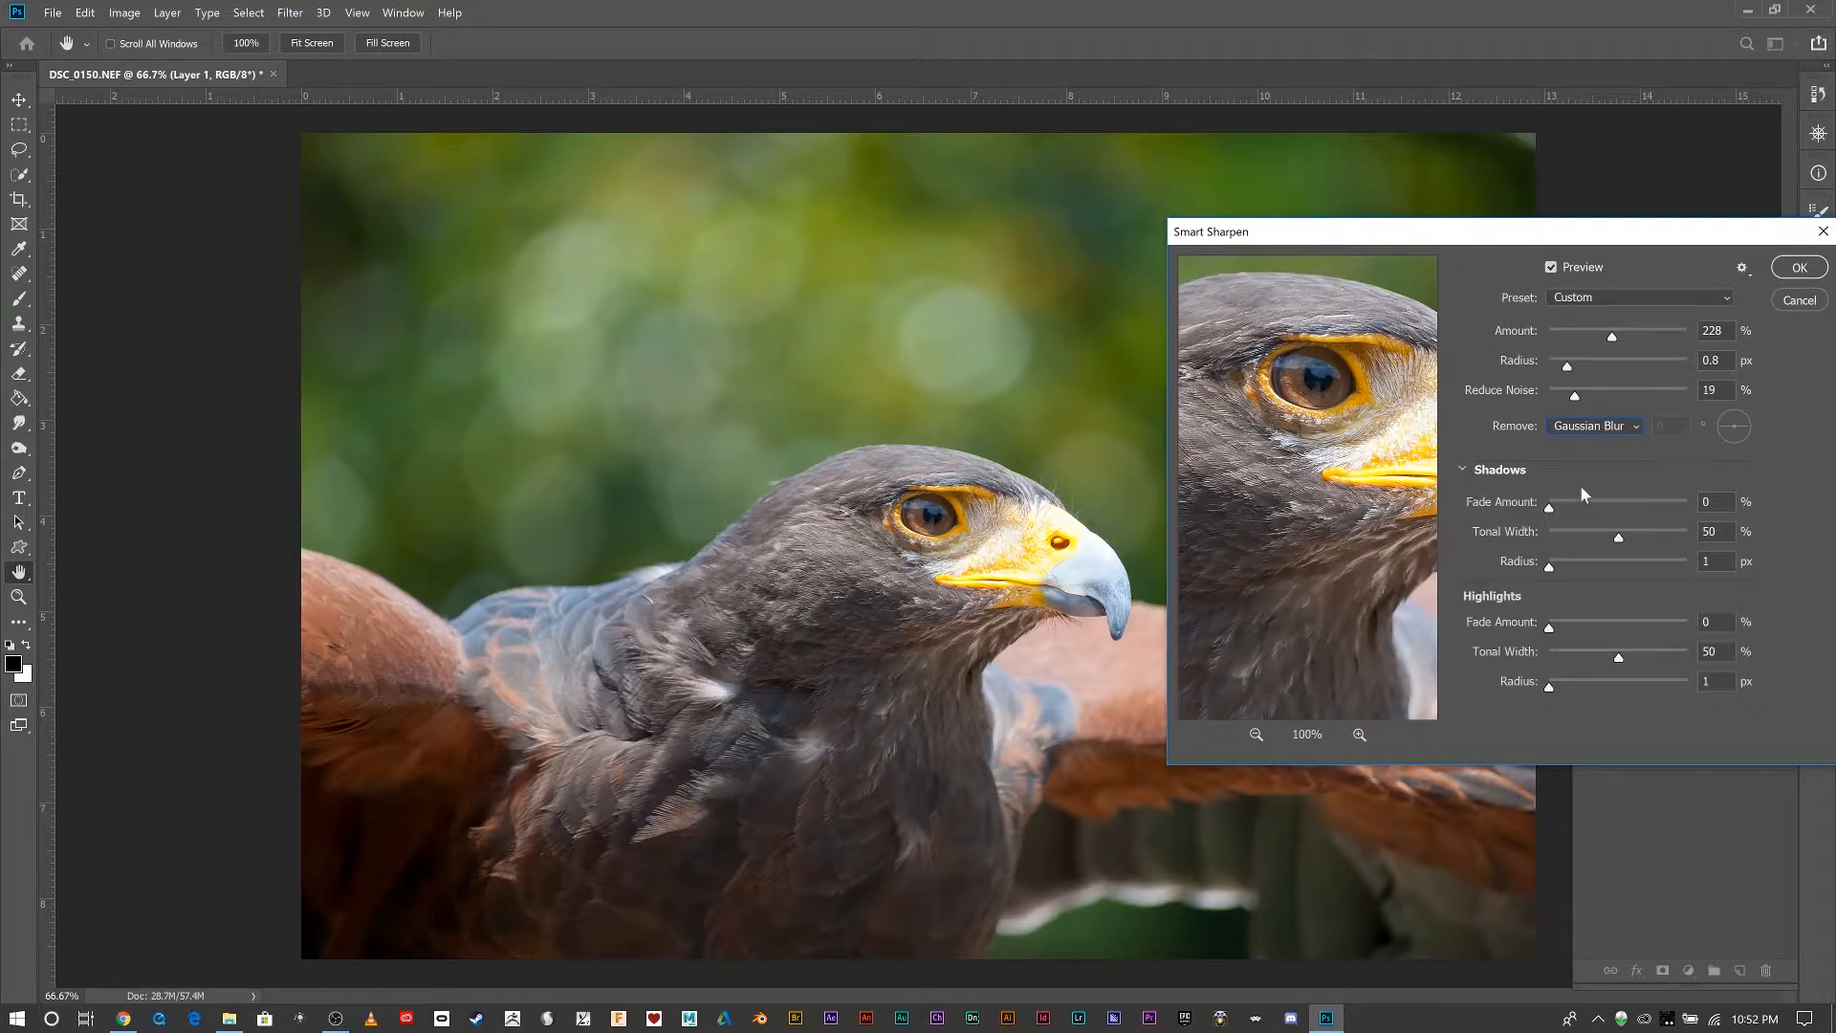
click(1796, 270)
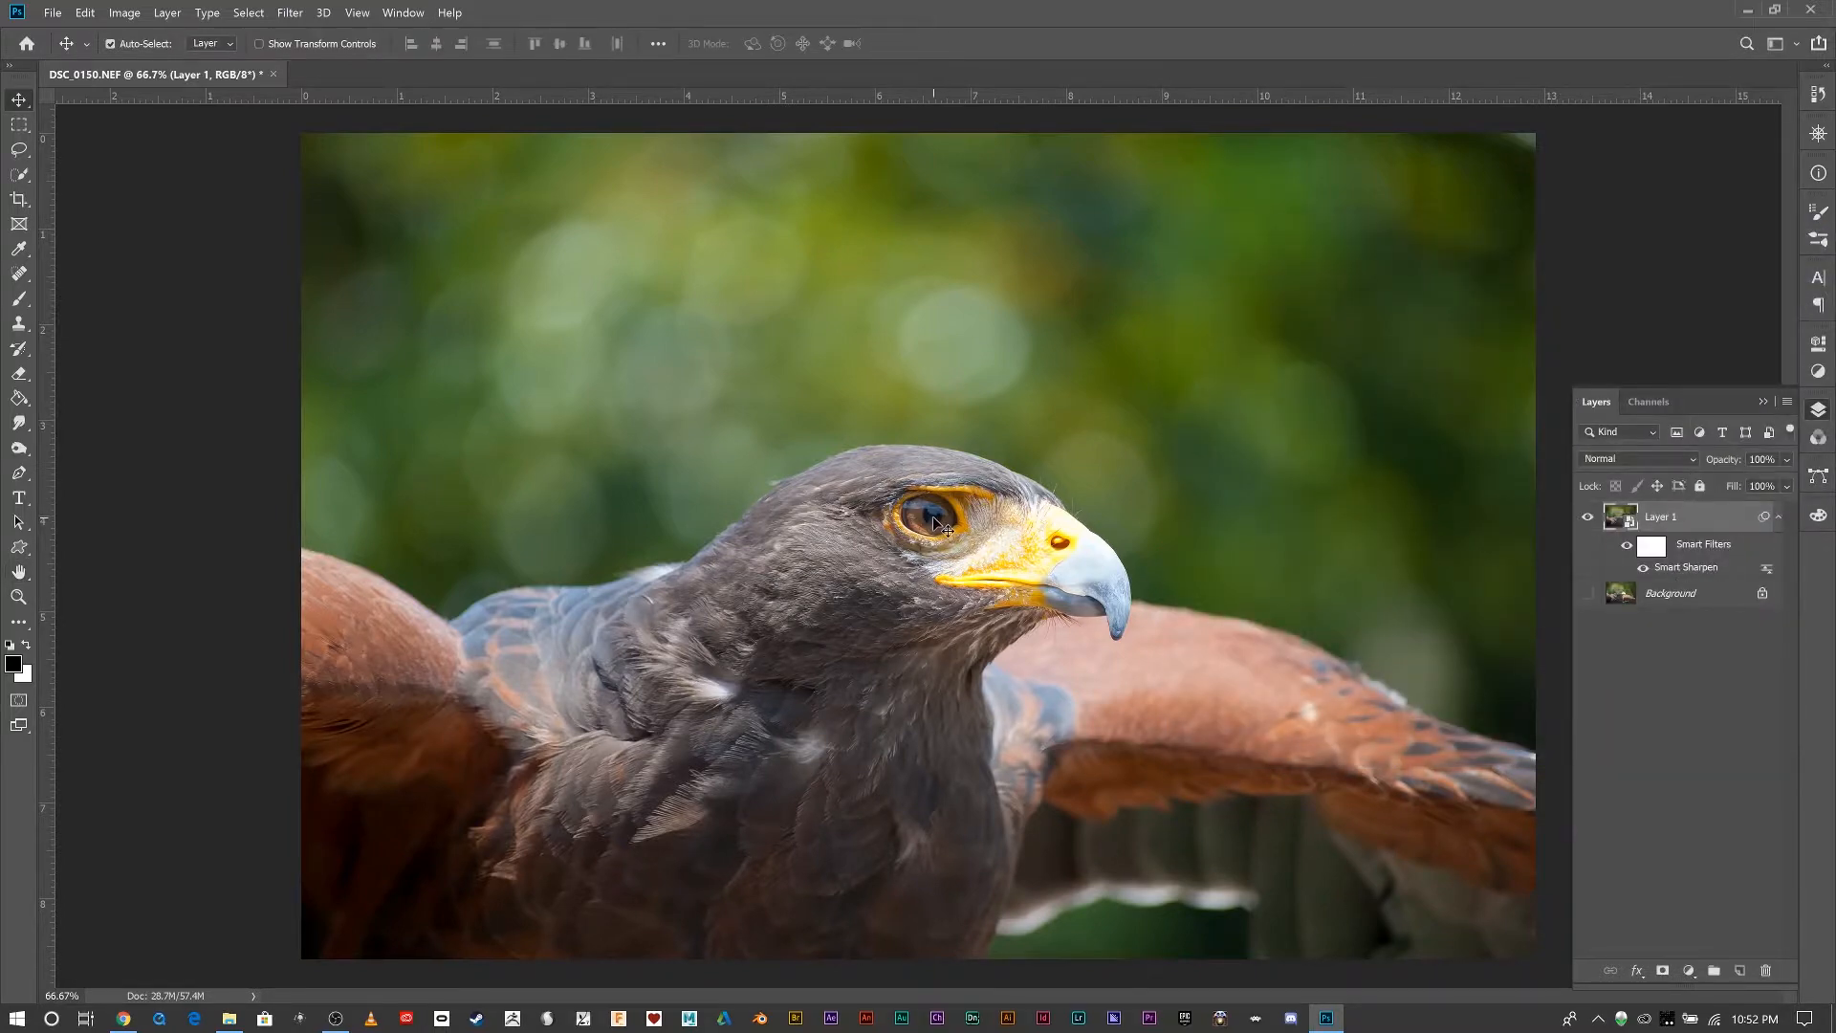
Compare the bird's eye at 300% with the smart filter off and on, and return to 100% view.
key(ctrl+plus)
key(ctrl+plus)
key(ctrl+plus)
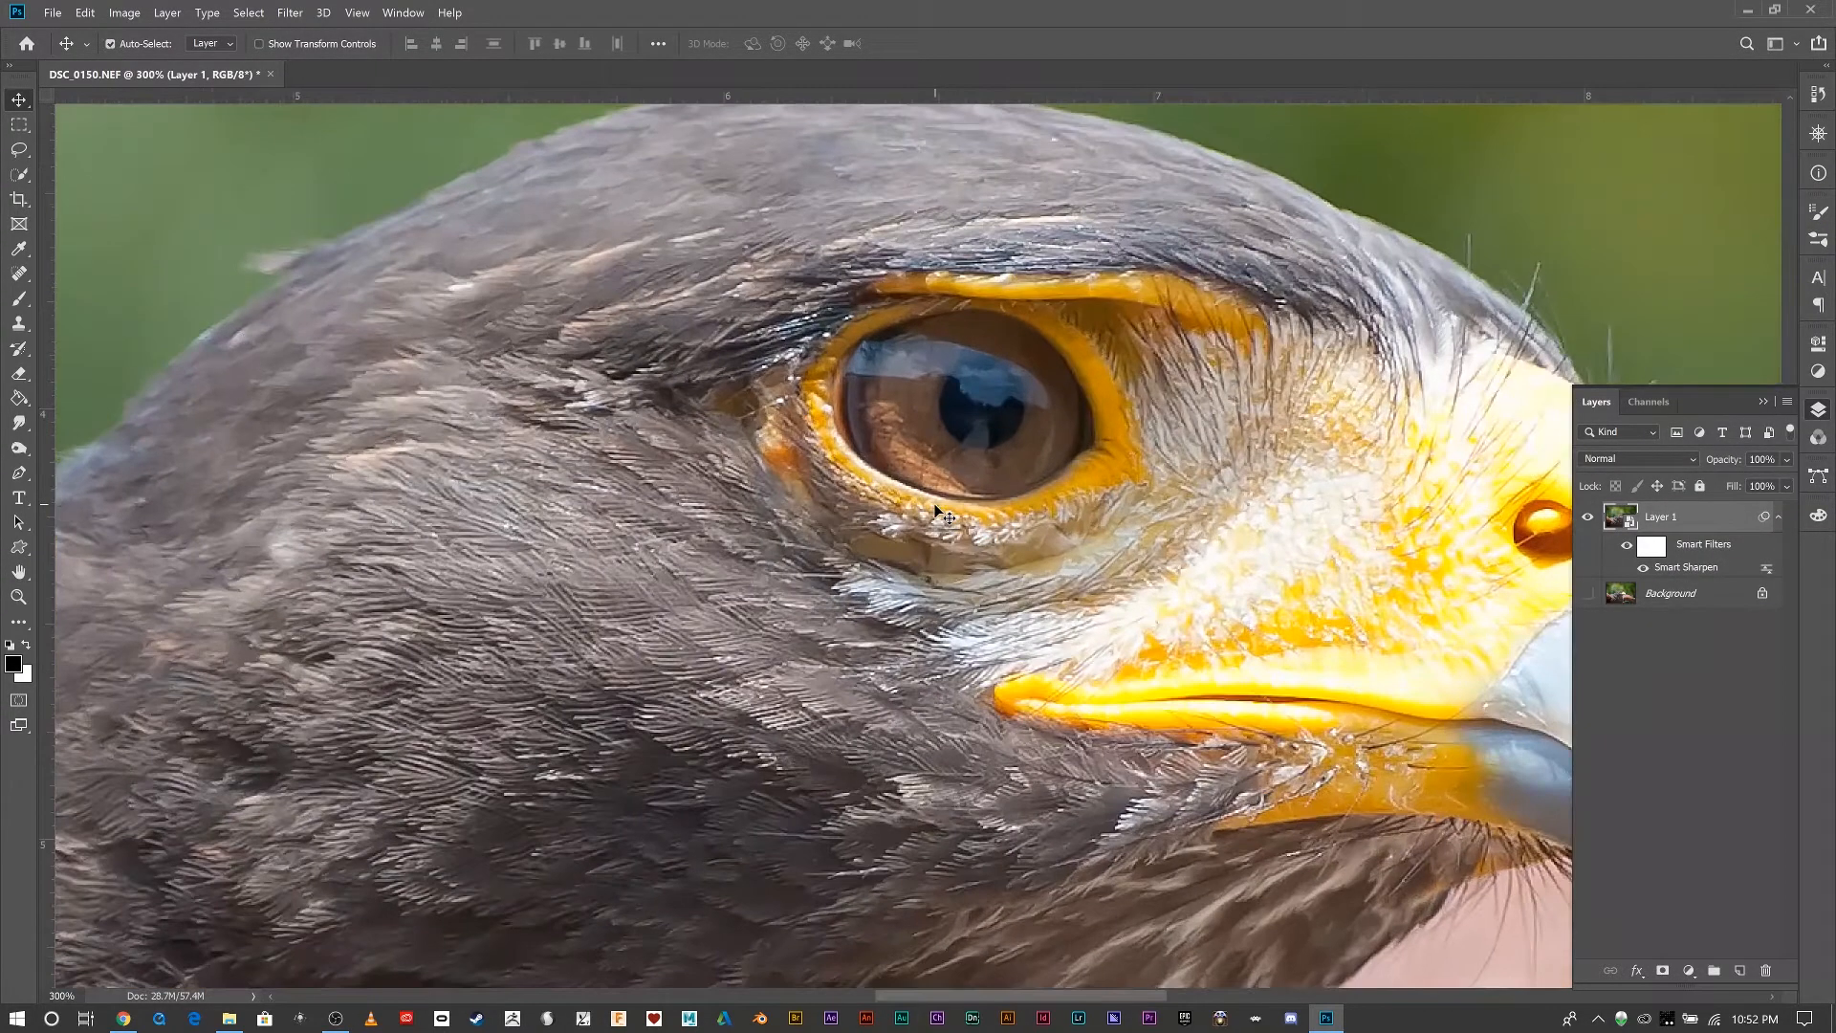
click(1625, 548)
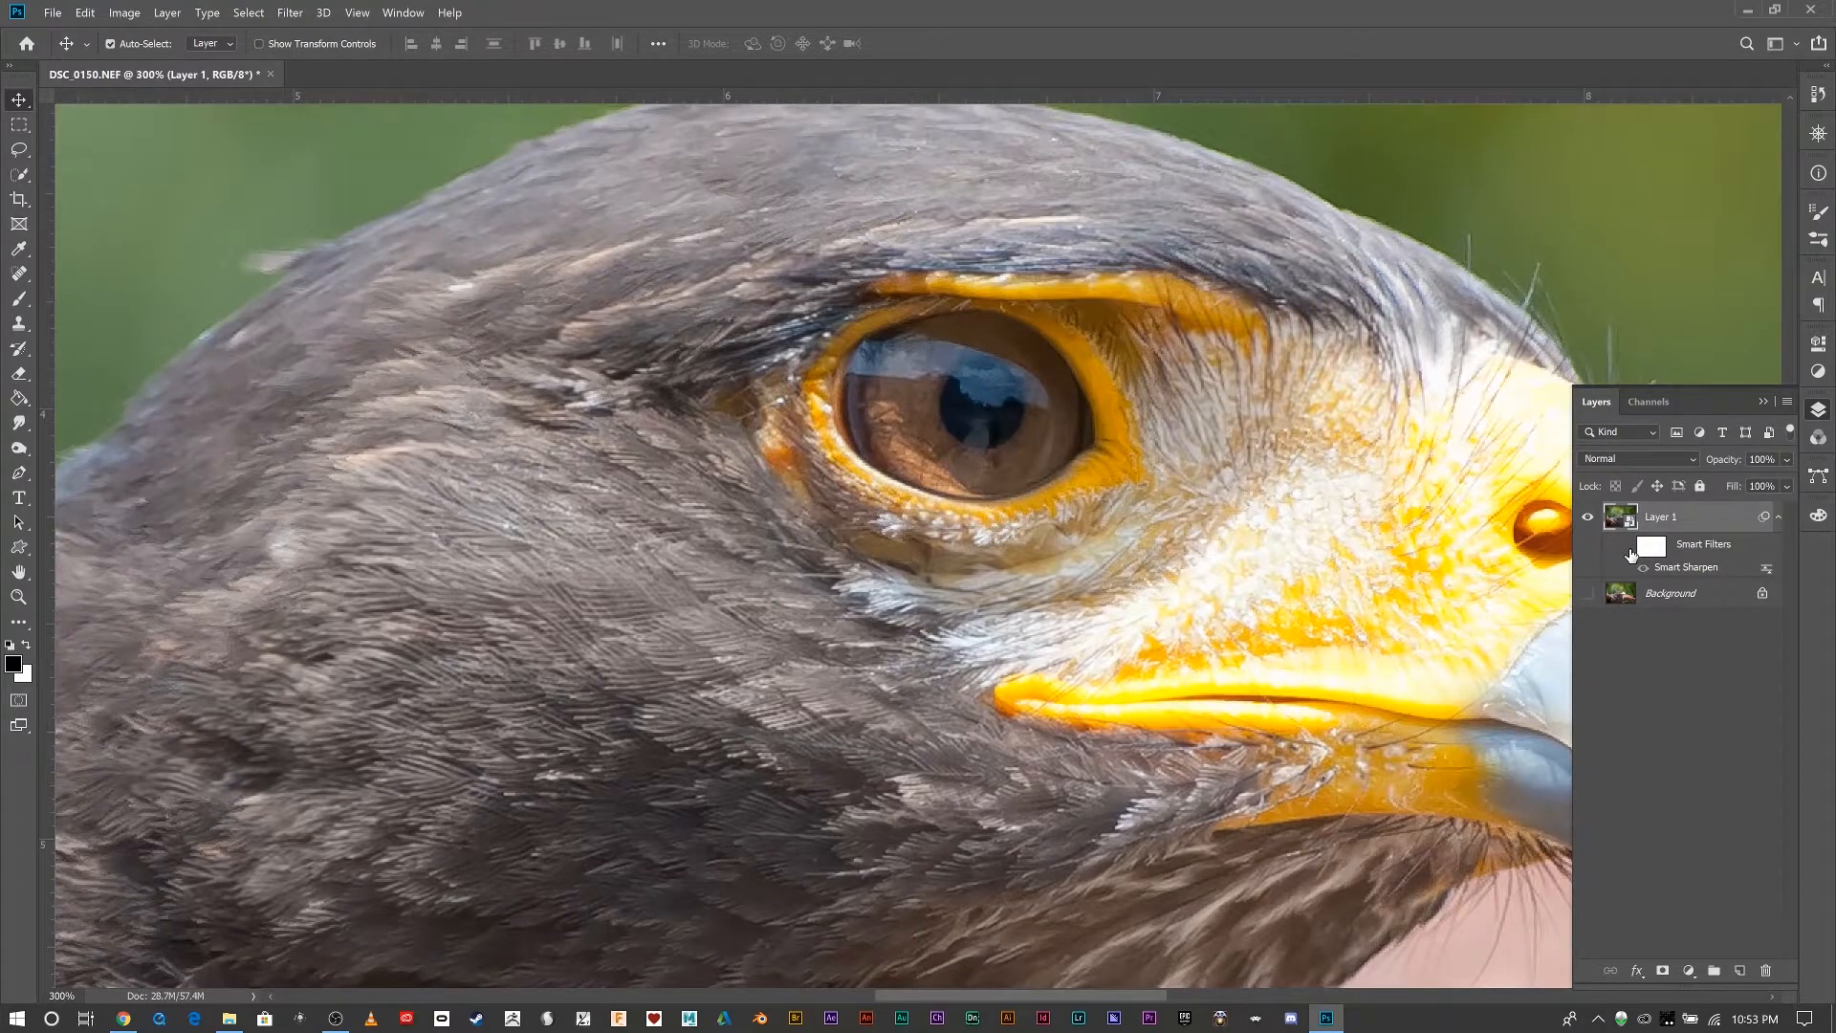
click(1628, 550)
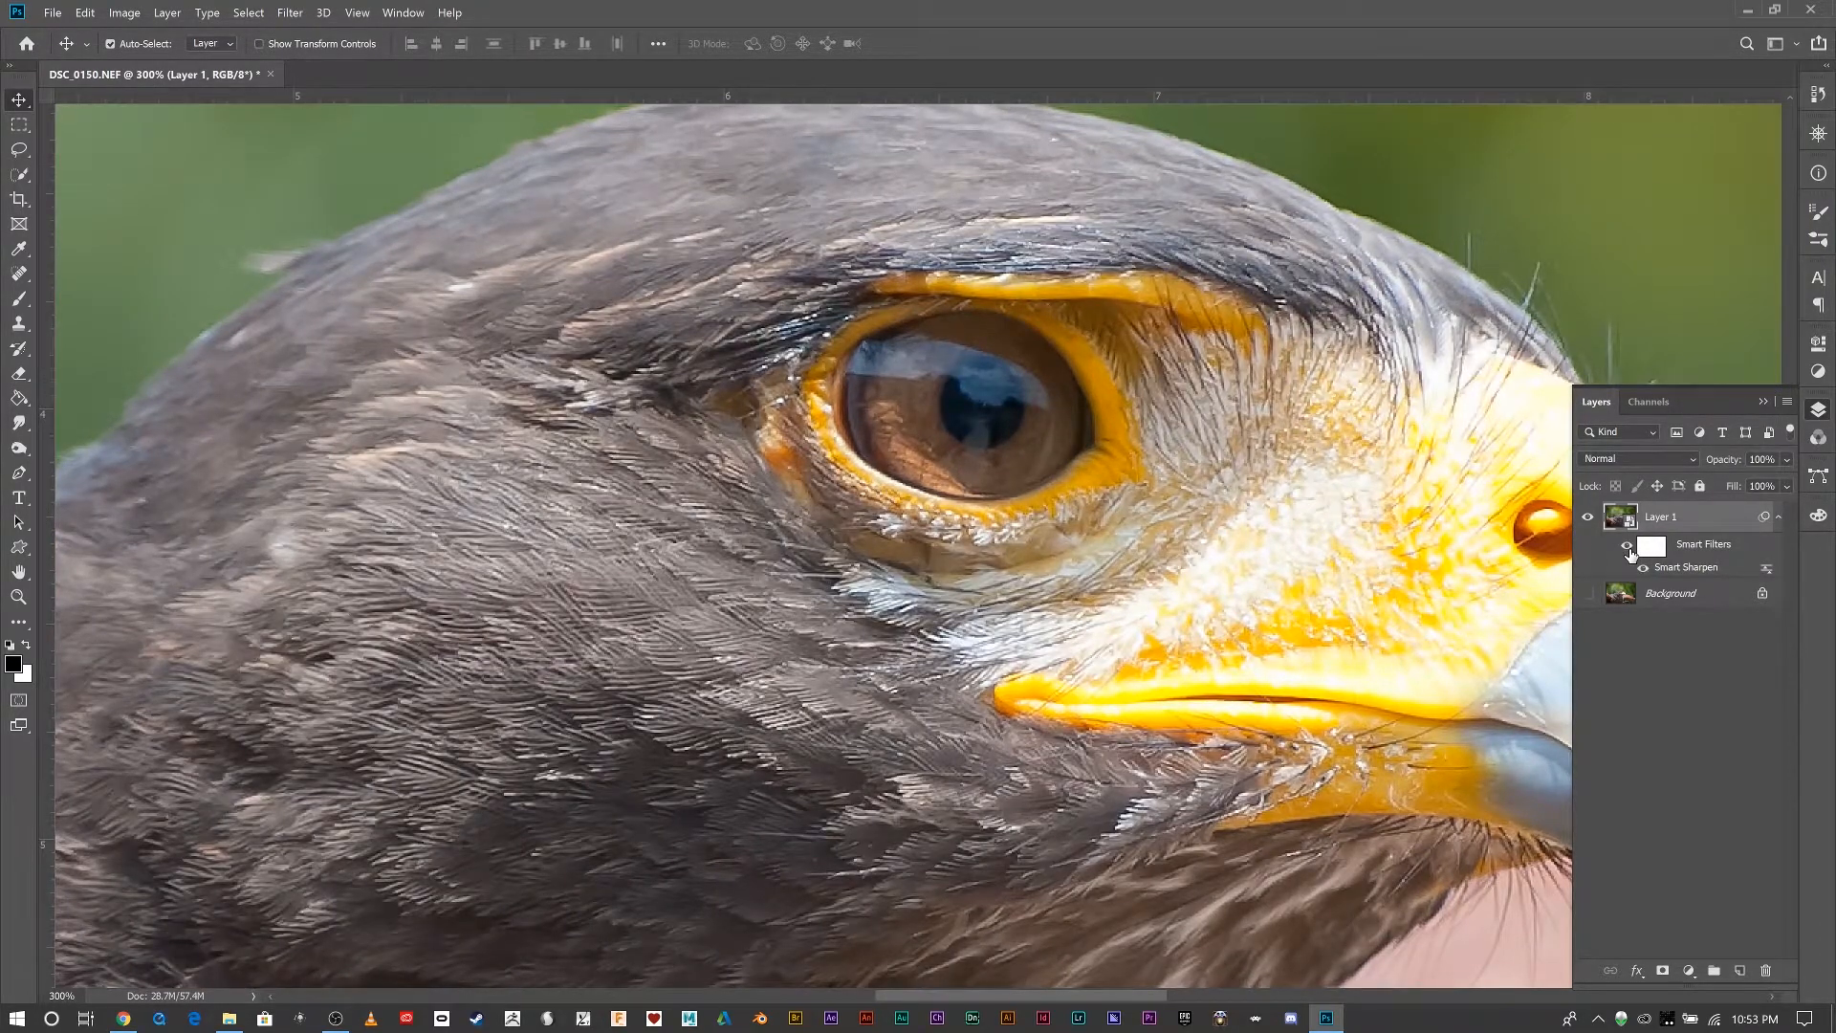
key(ctrl+1)
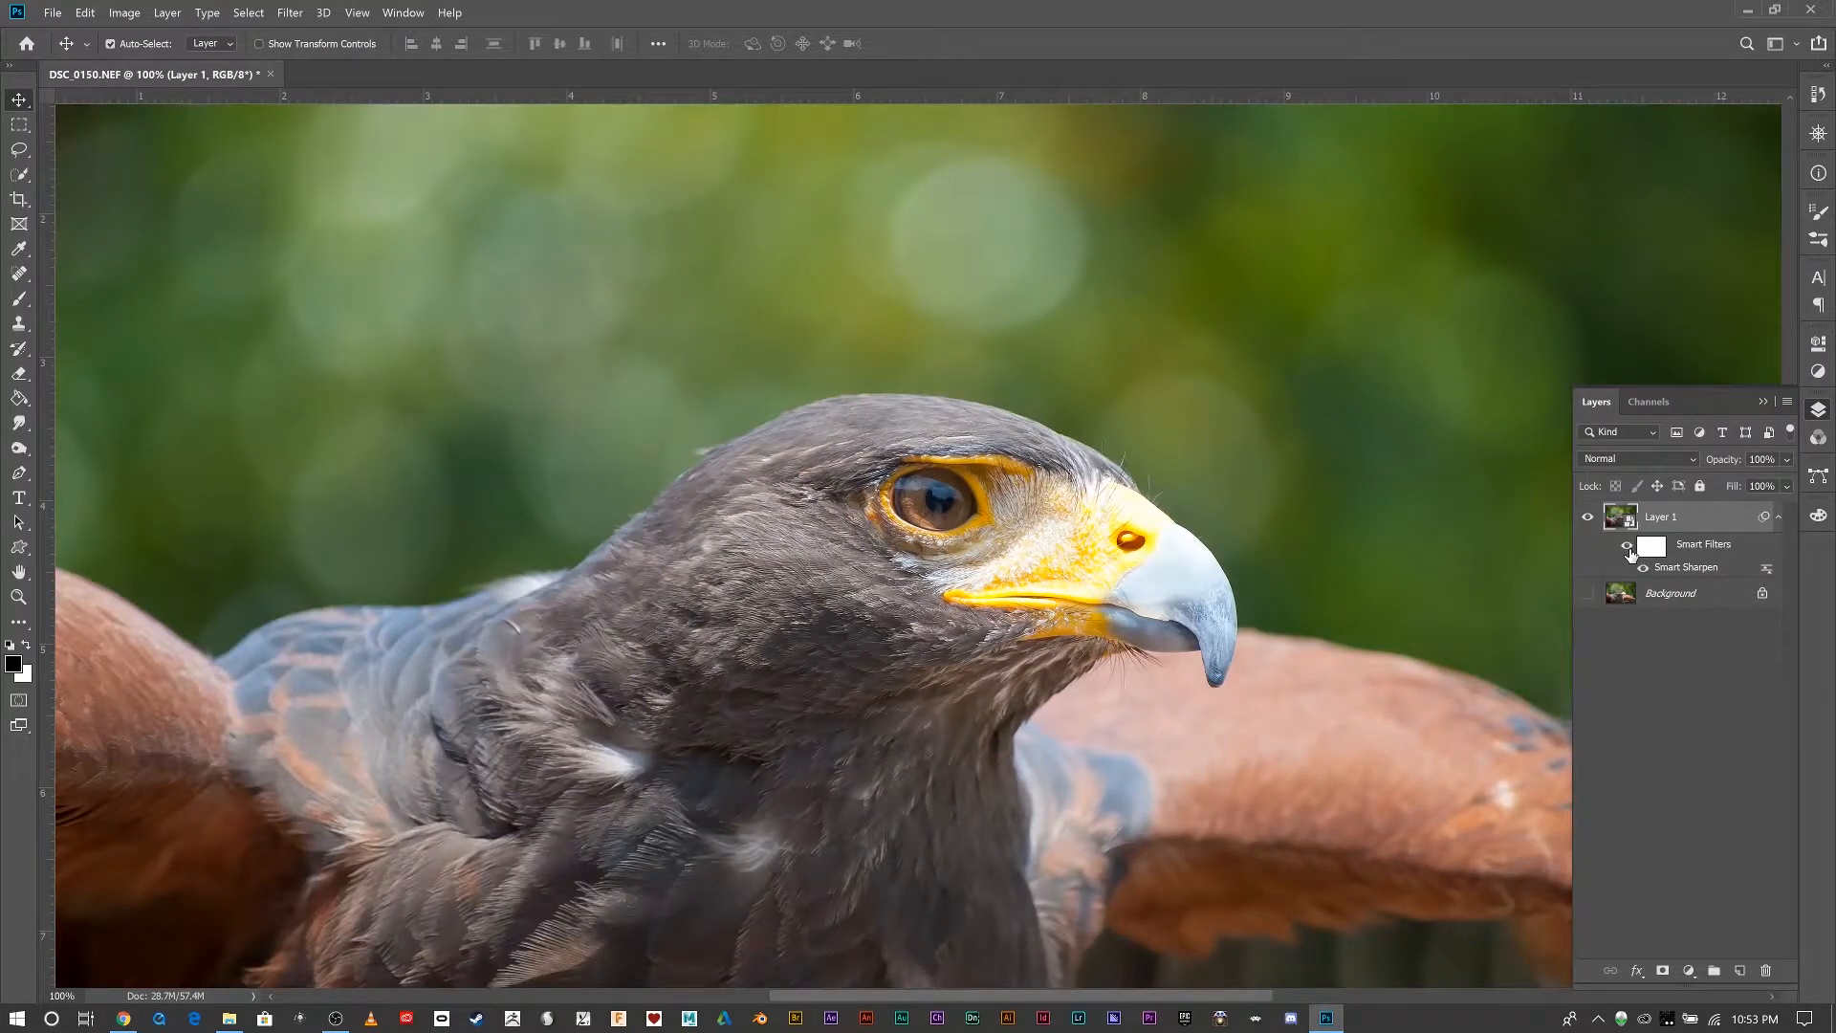
Delete the filter mask and clear the smart filters from Layer 1.
right_click(1695, 547)
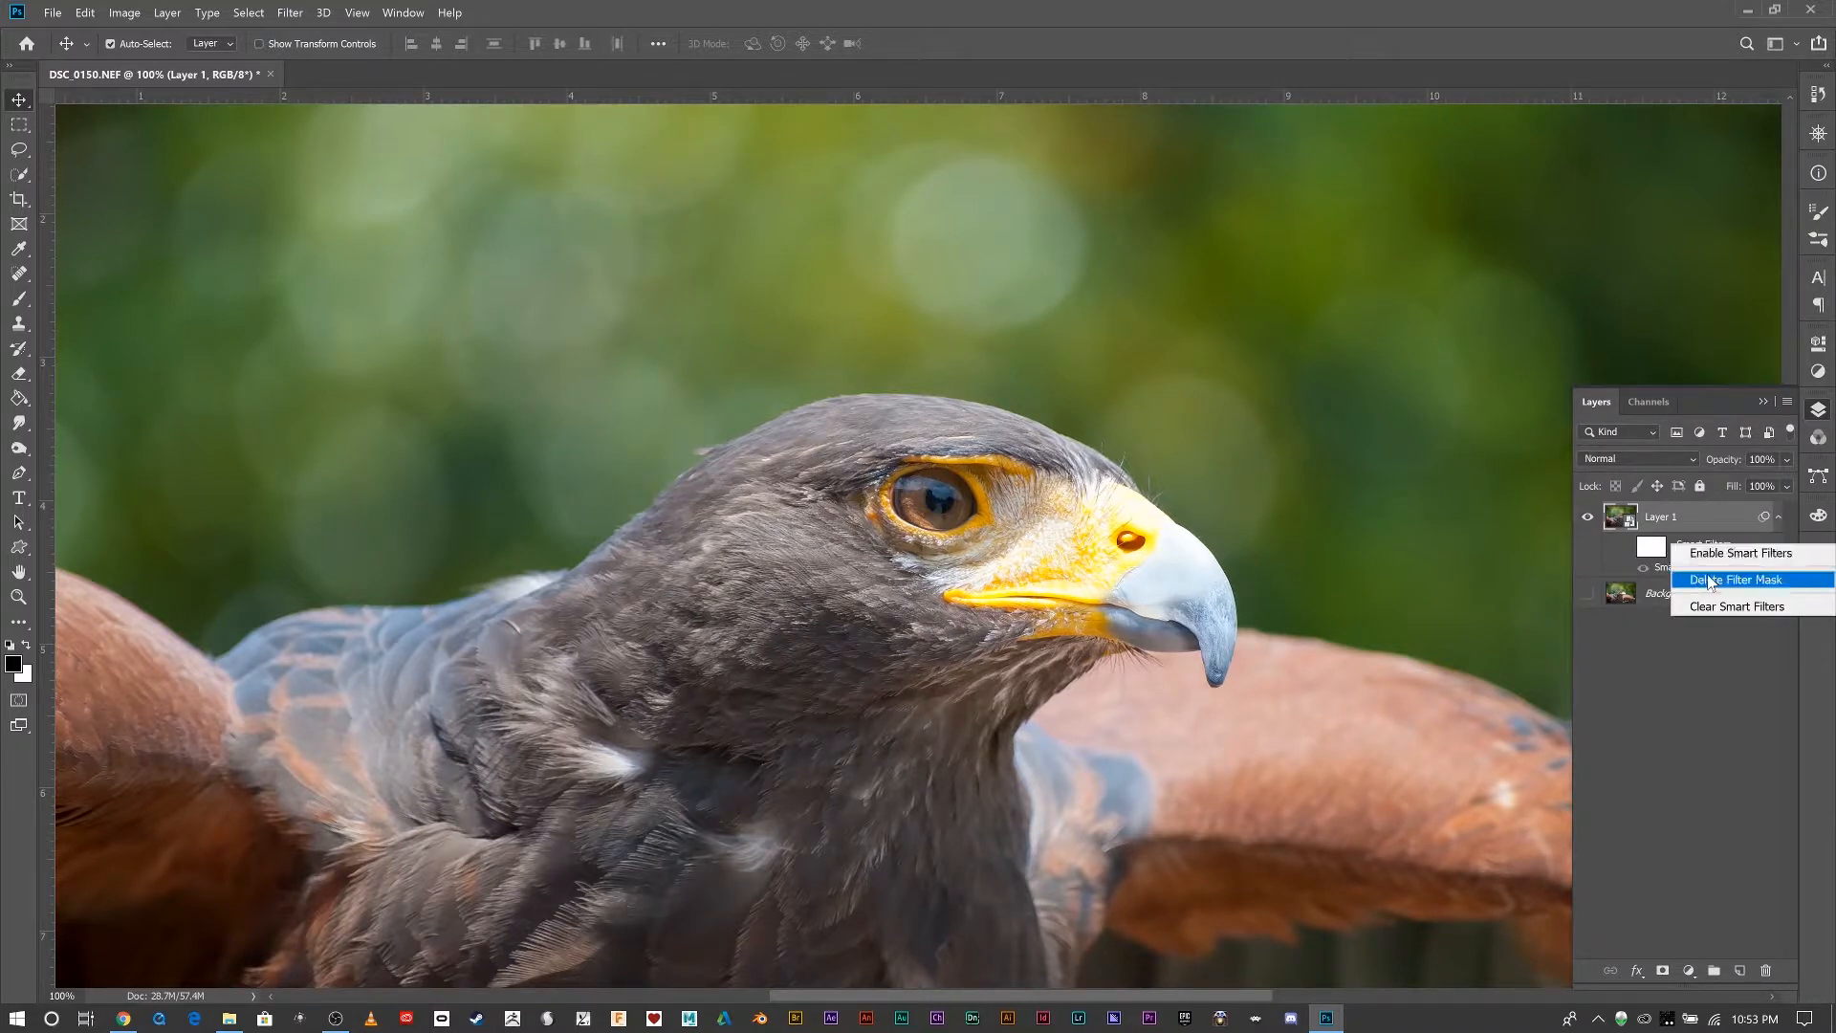
click(1697, 579)
right_click(1681, 542)
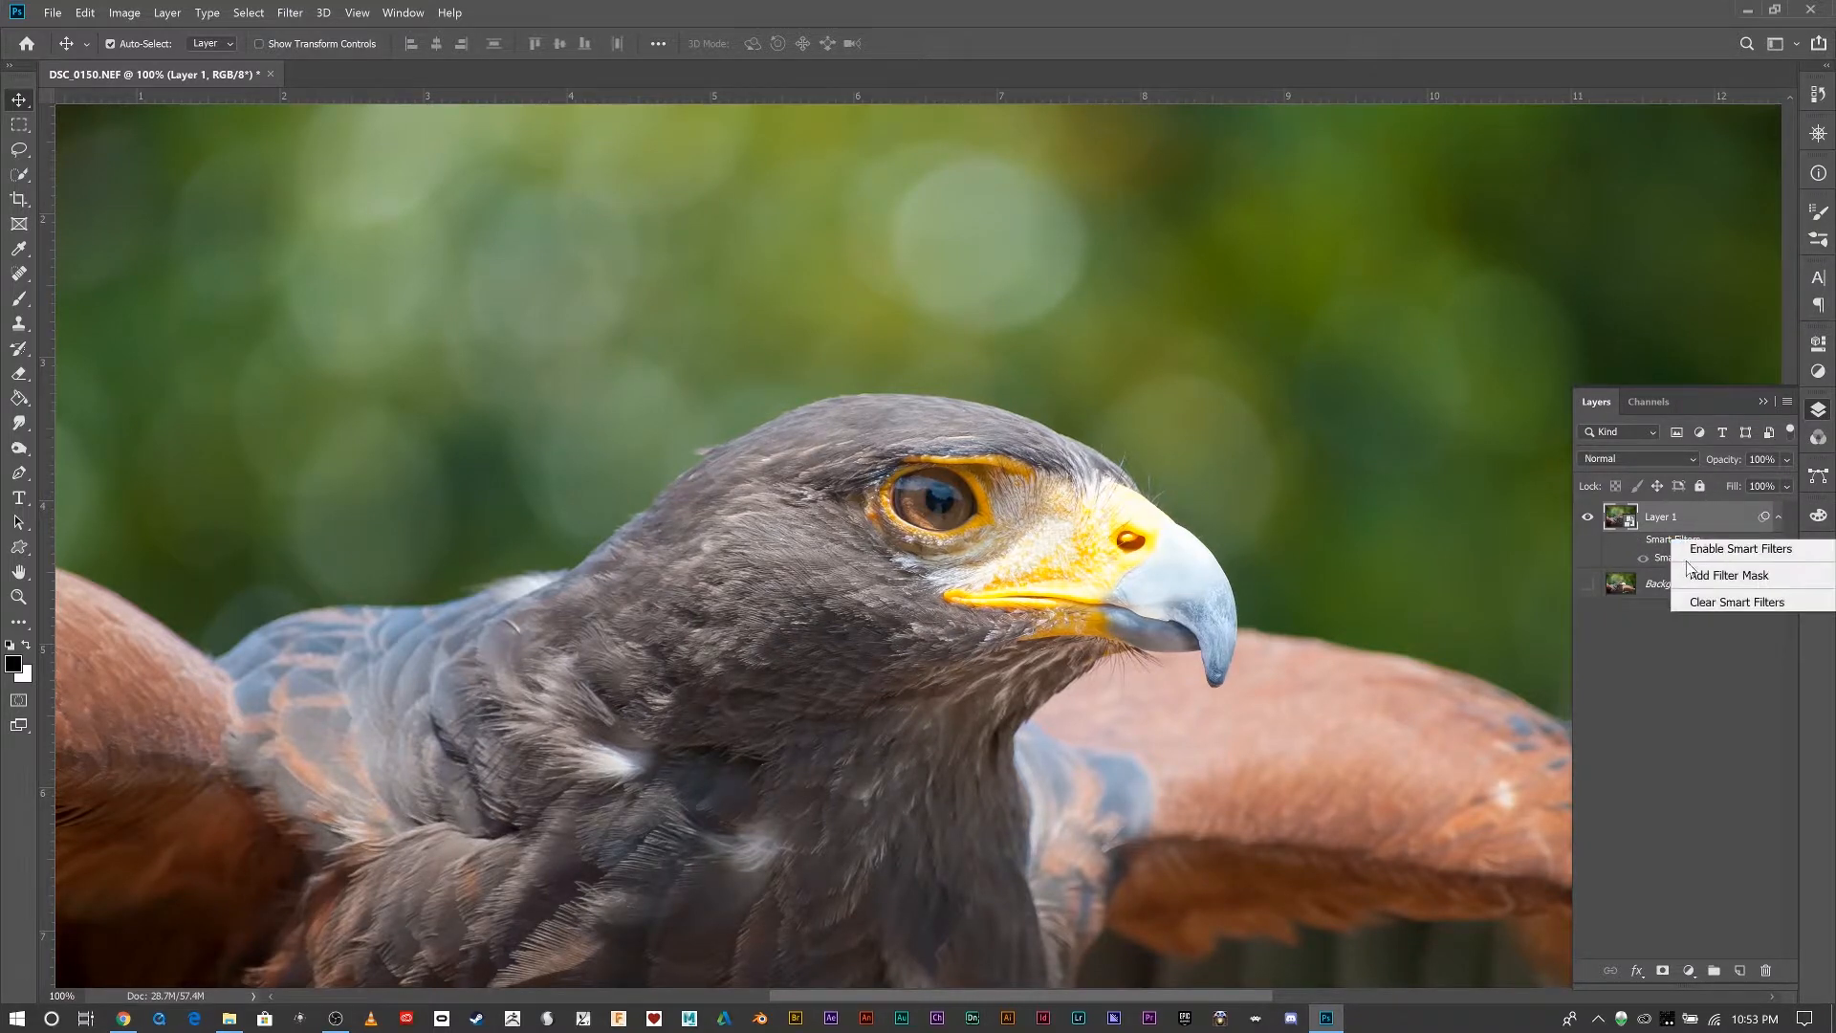
click(1700, 603)
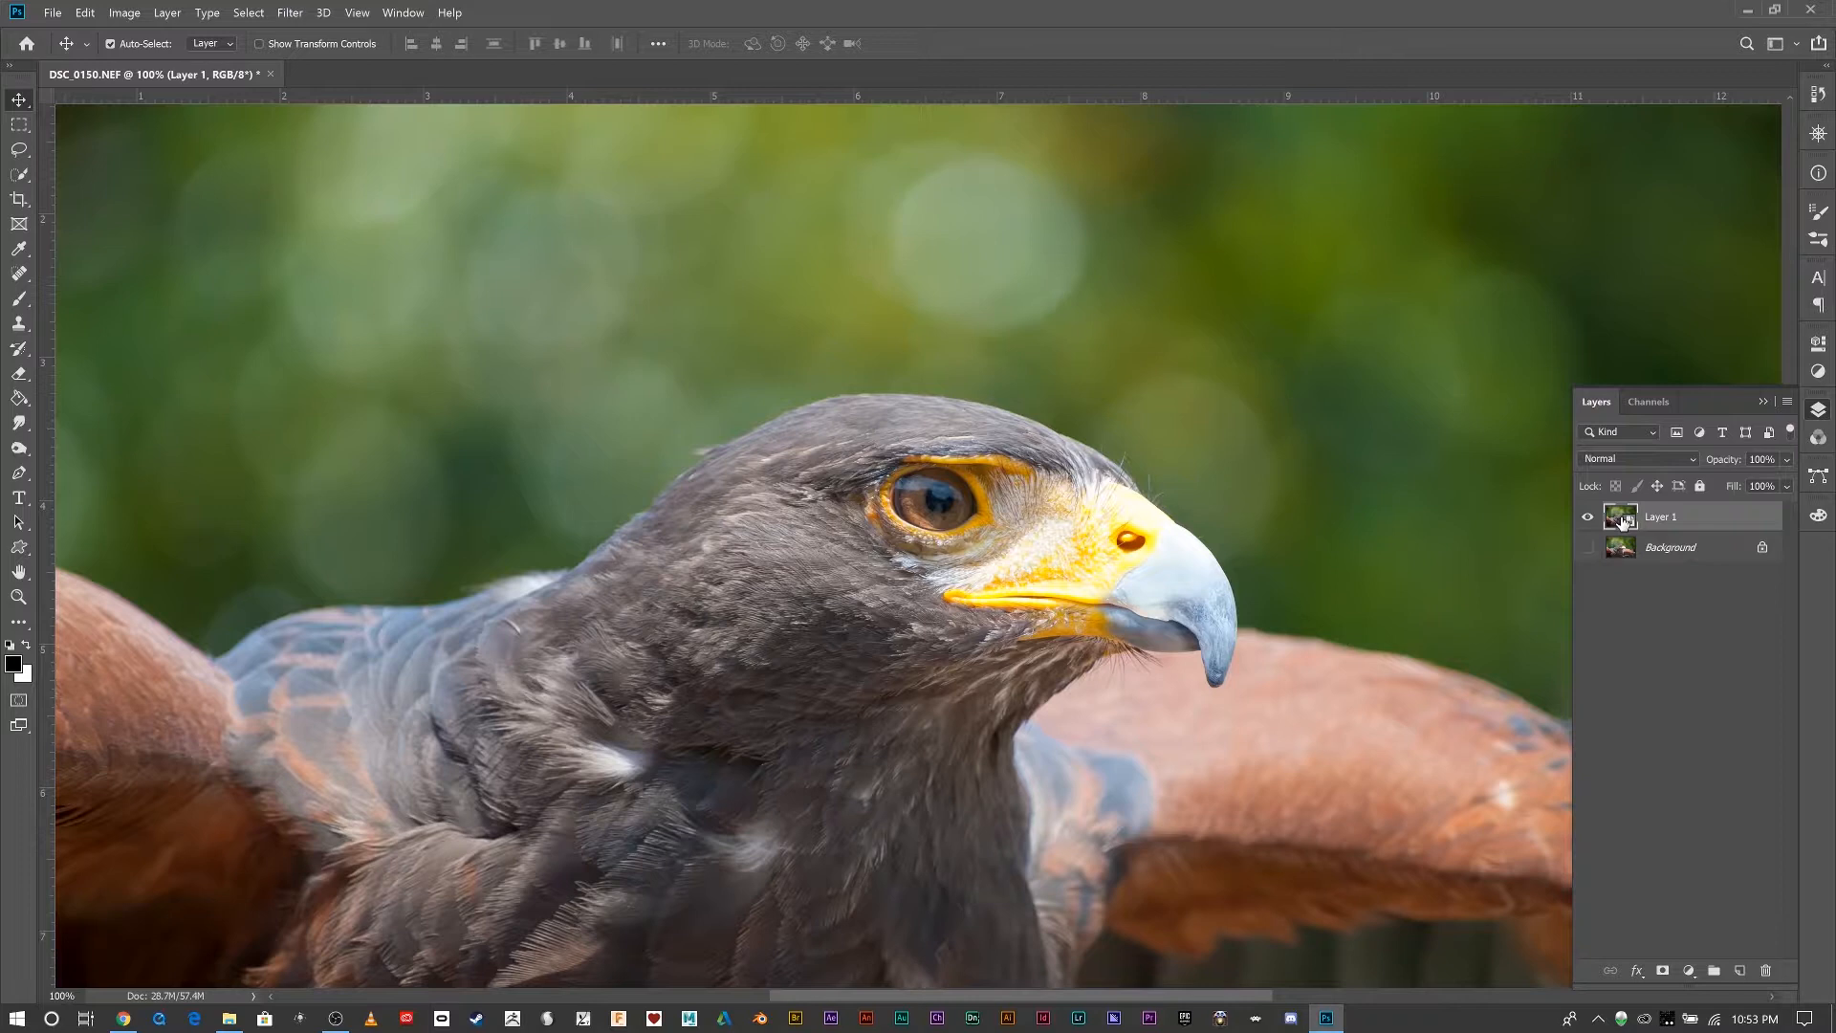
Rasterize Layer 1 into a normal pixel layer.
right_click(1623, 520)
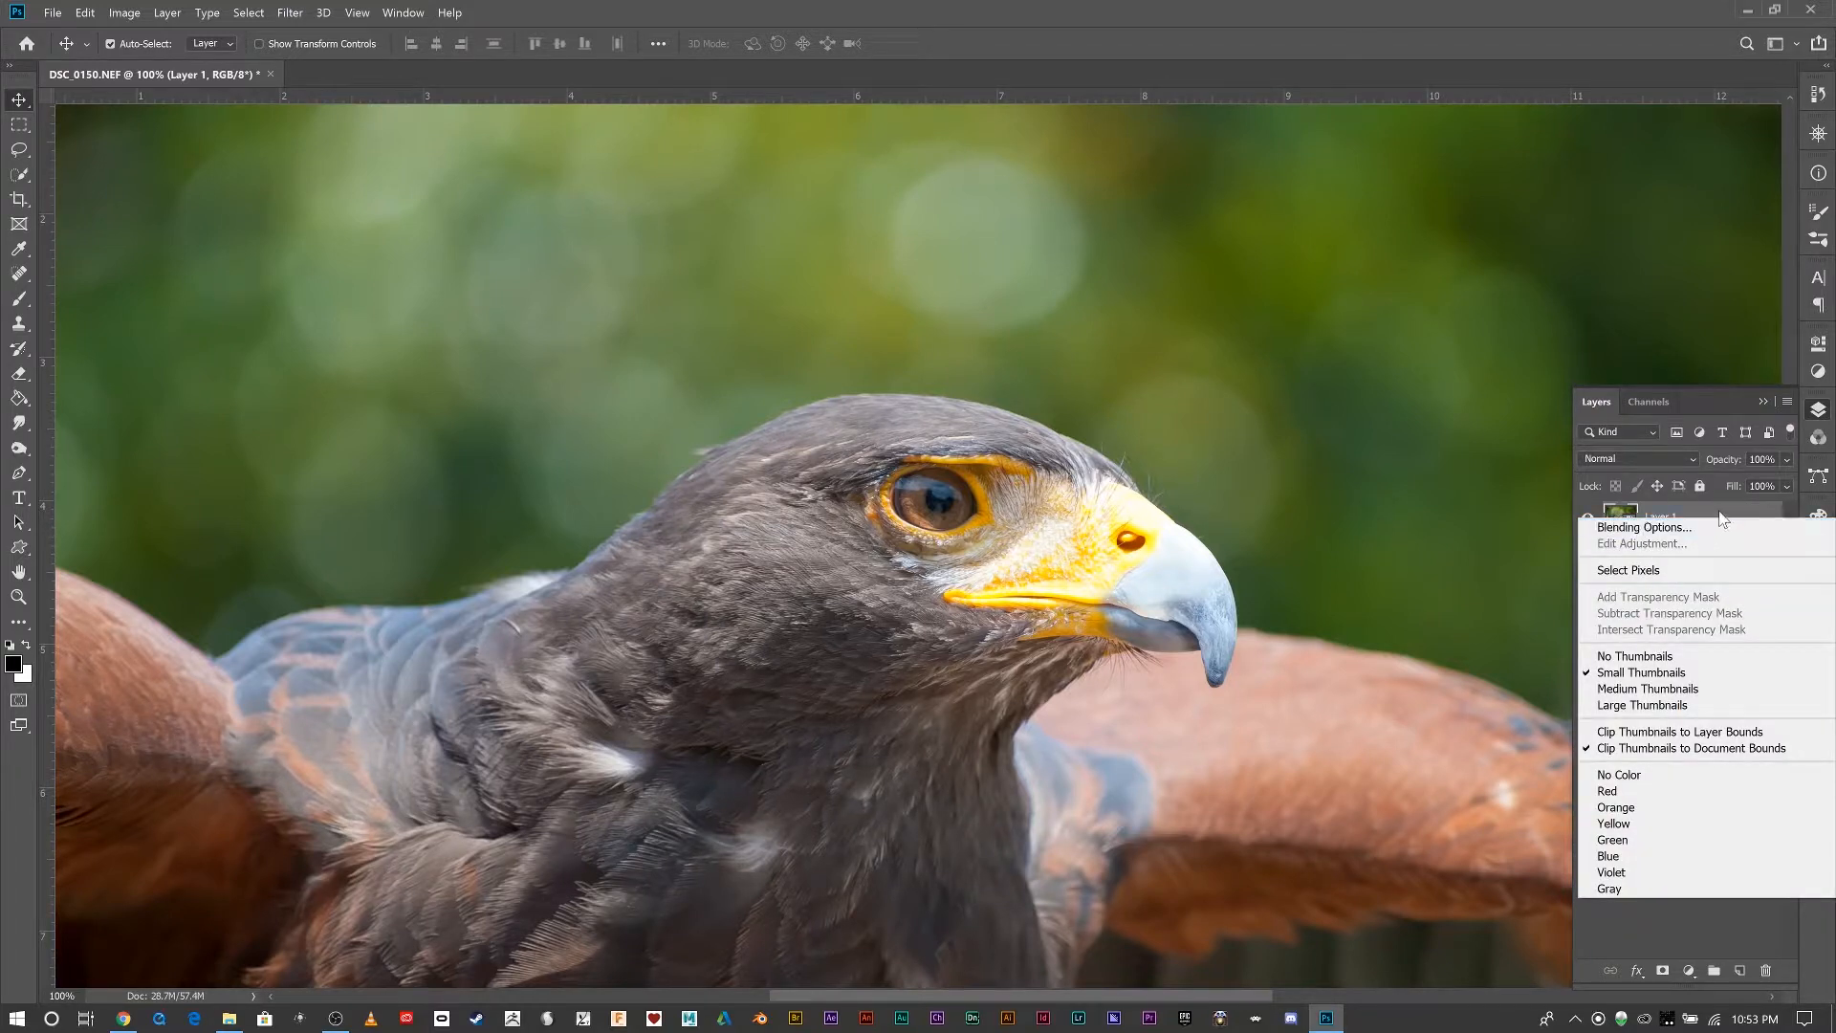
right_click(1721, 520)
click(1666, 531)
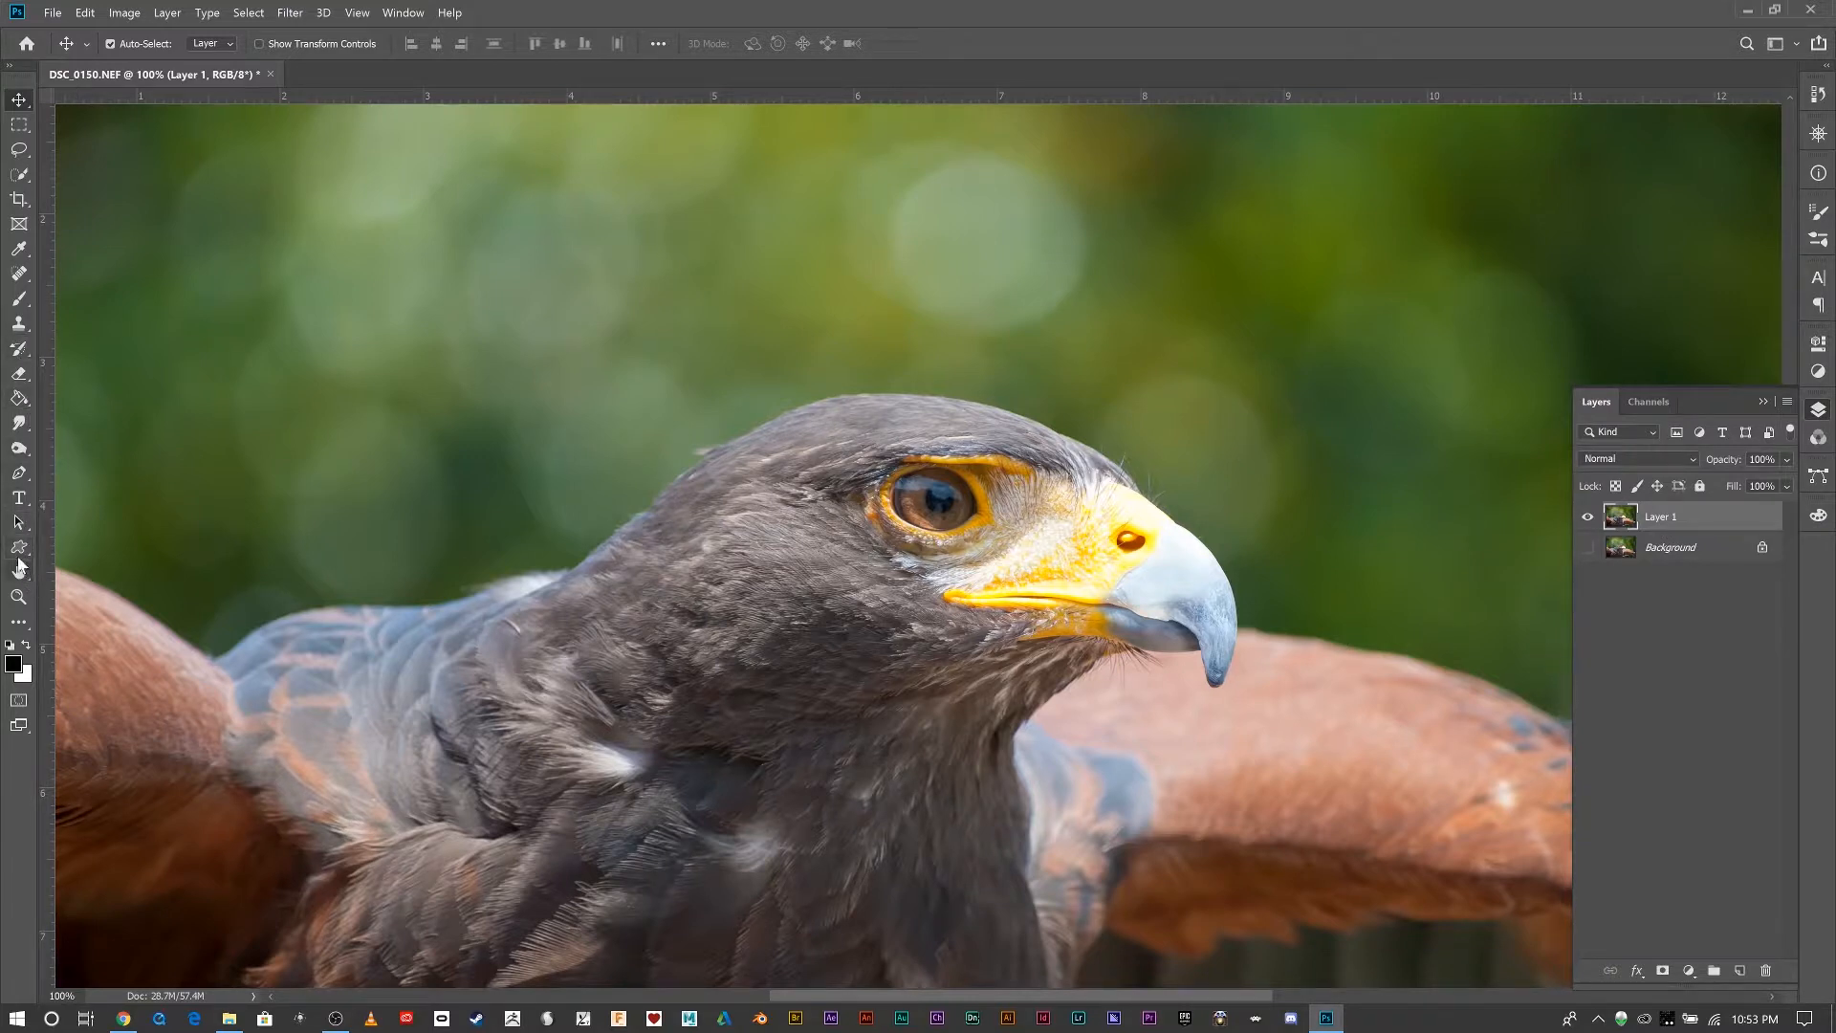
click(21, 450)
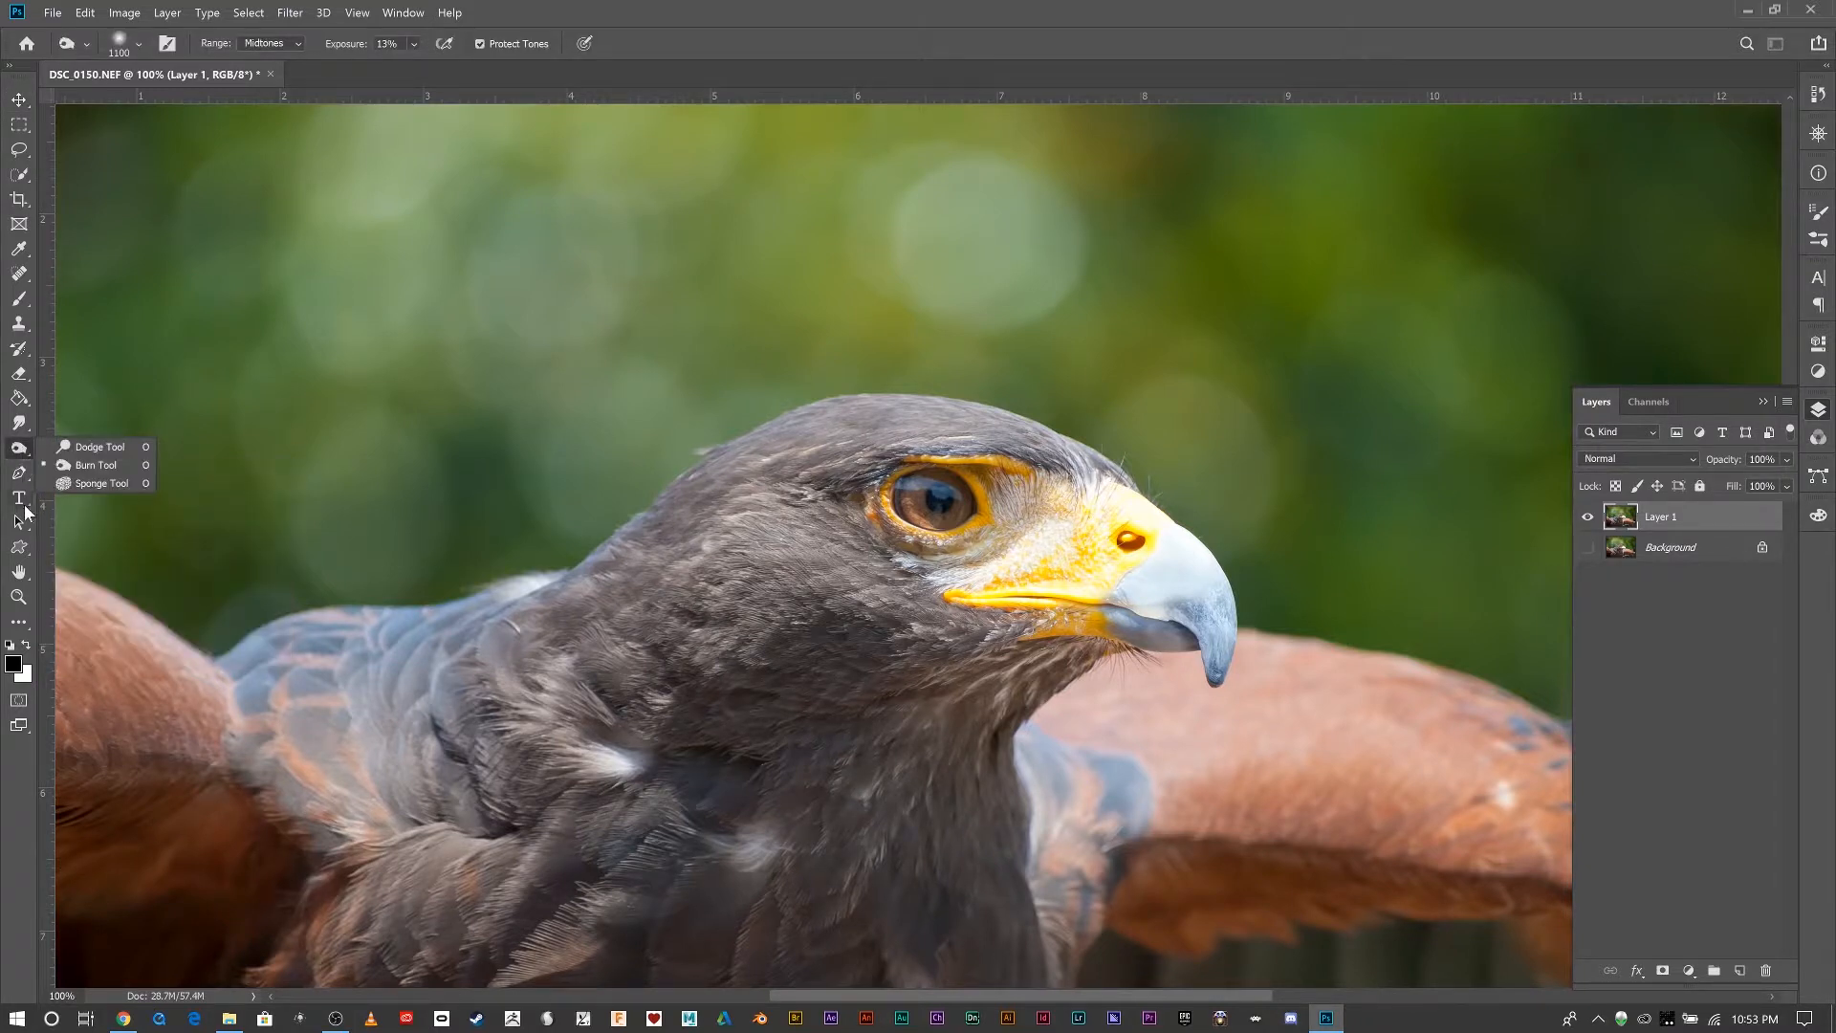
right_click(21, 553)
right_click(23, 524)
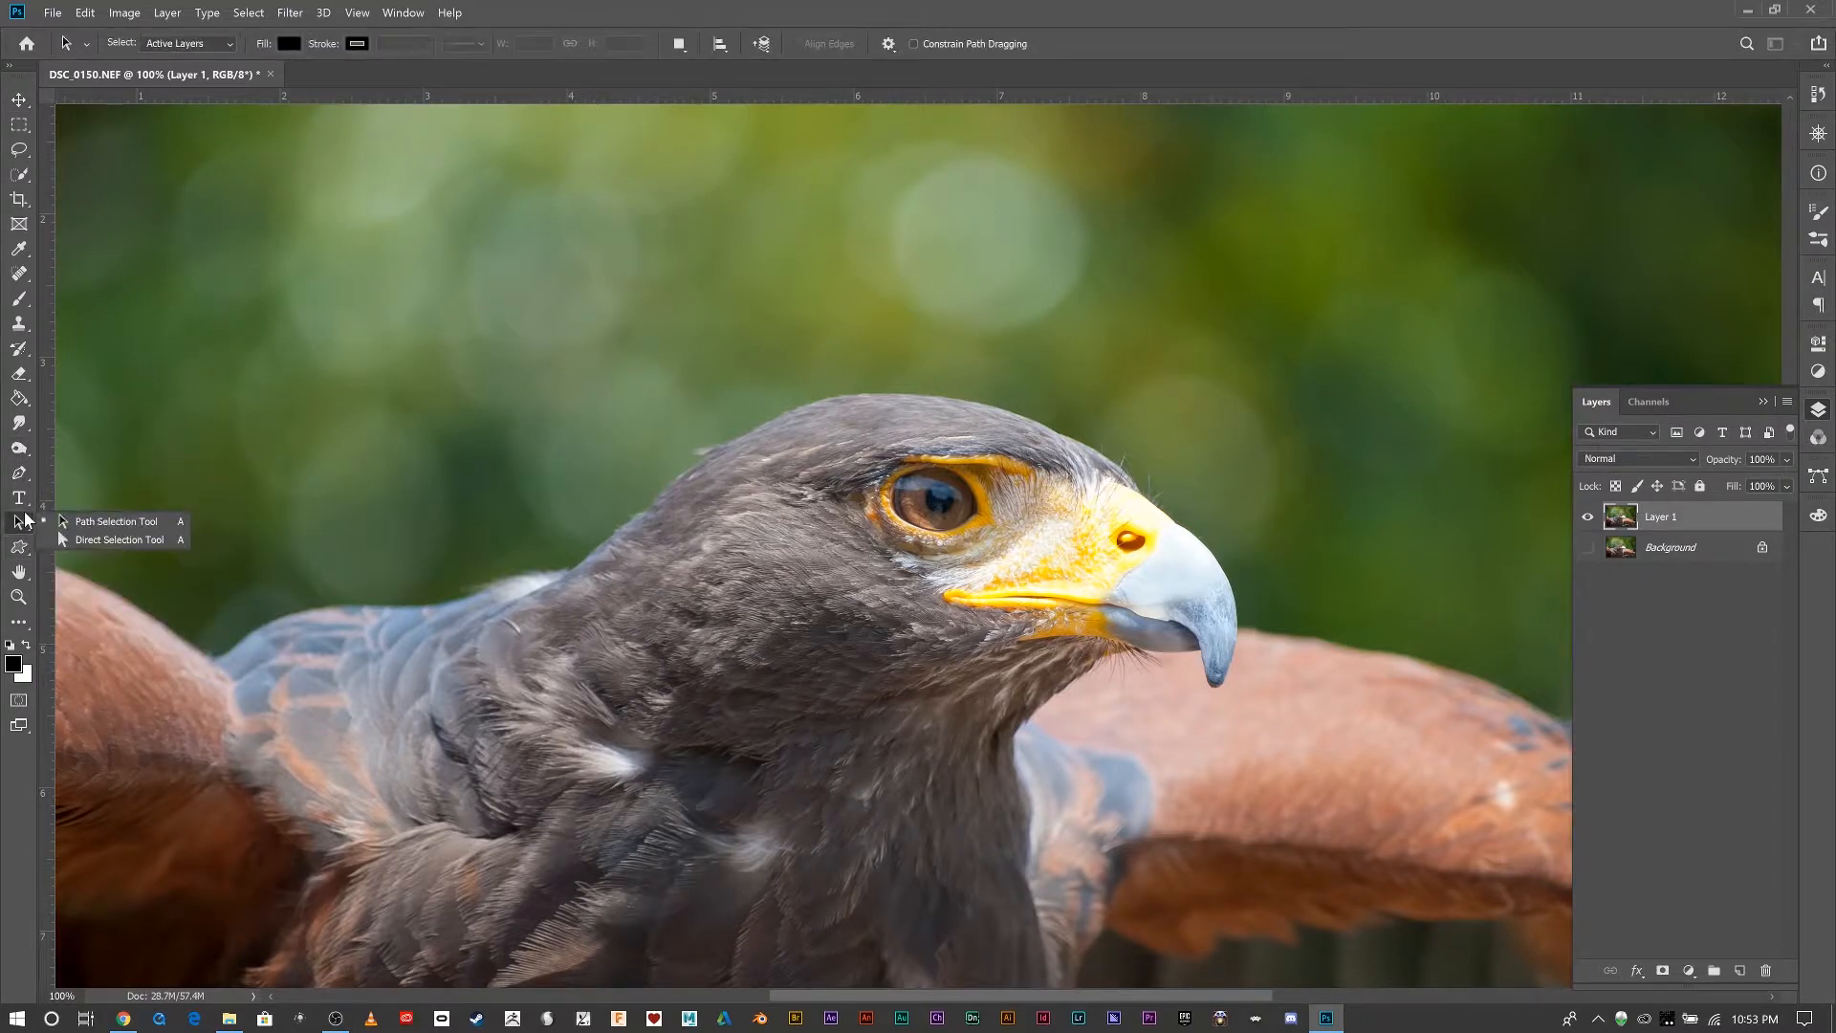
right_click(22, 501)
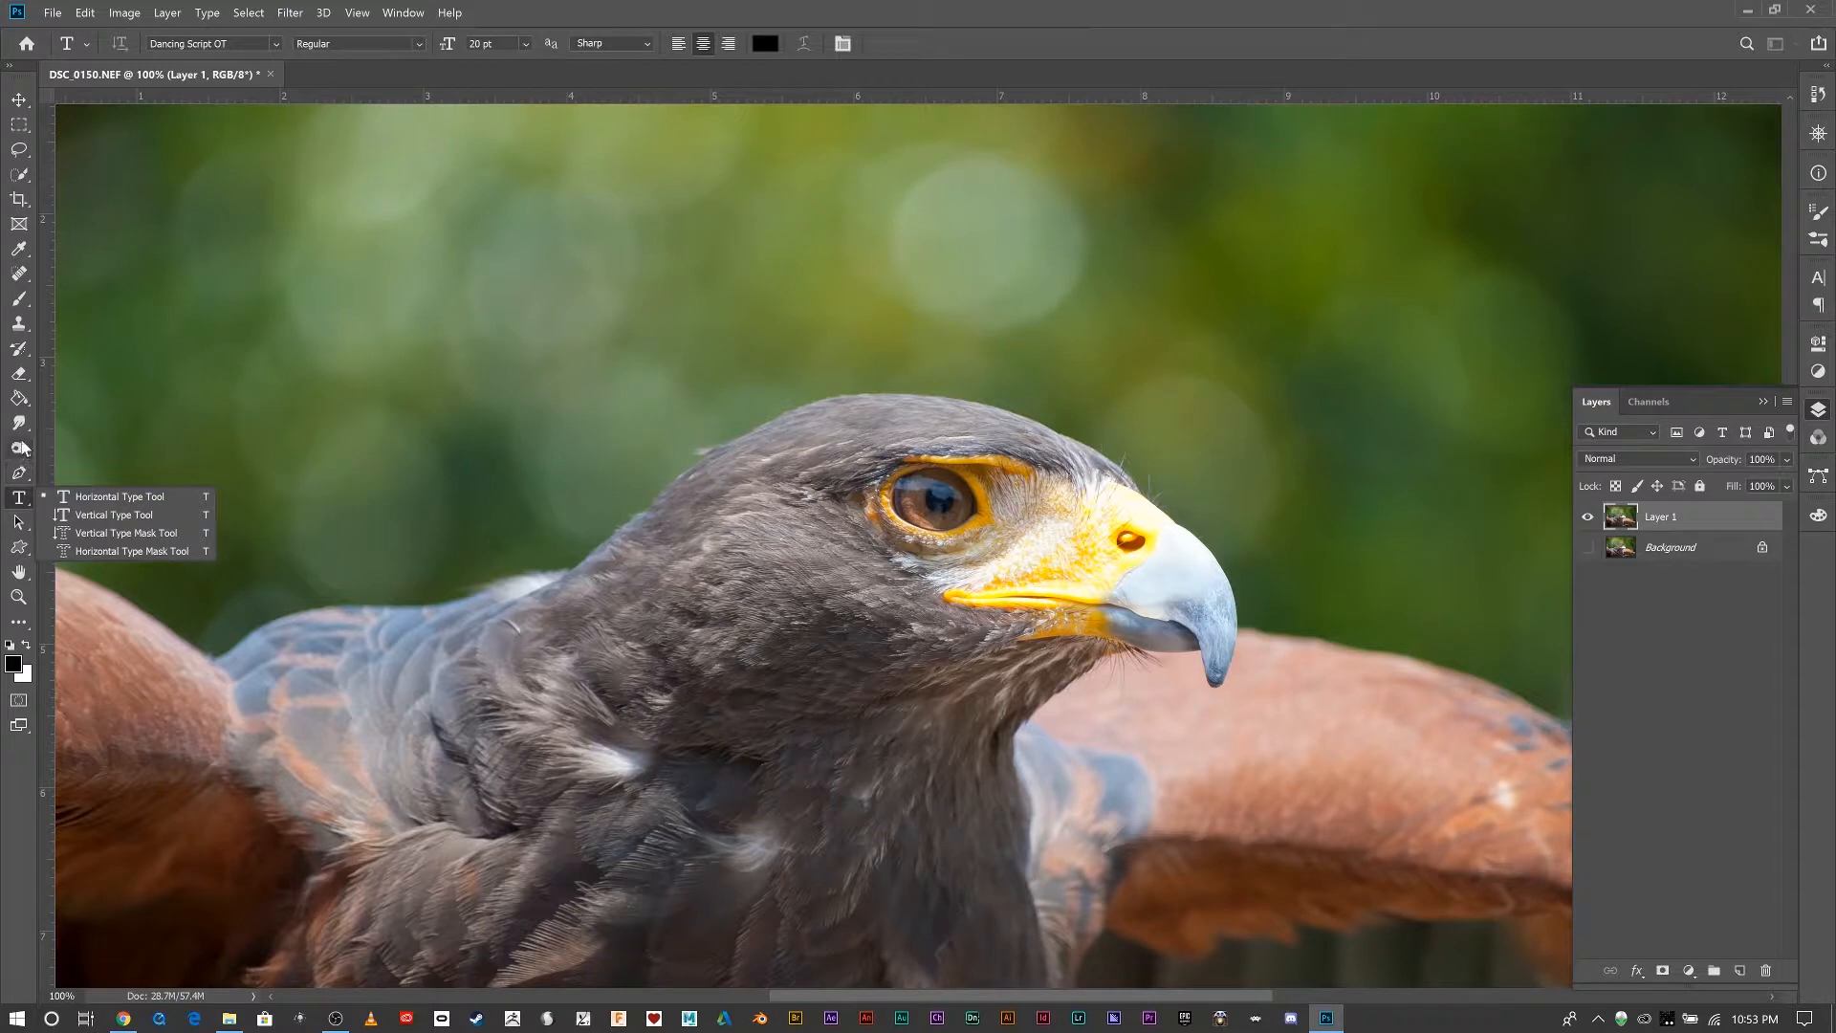
right_click(19, 572)
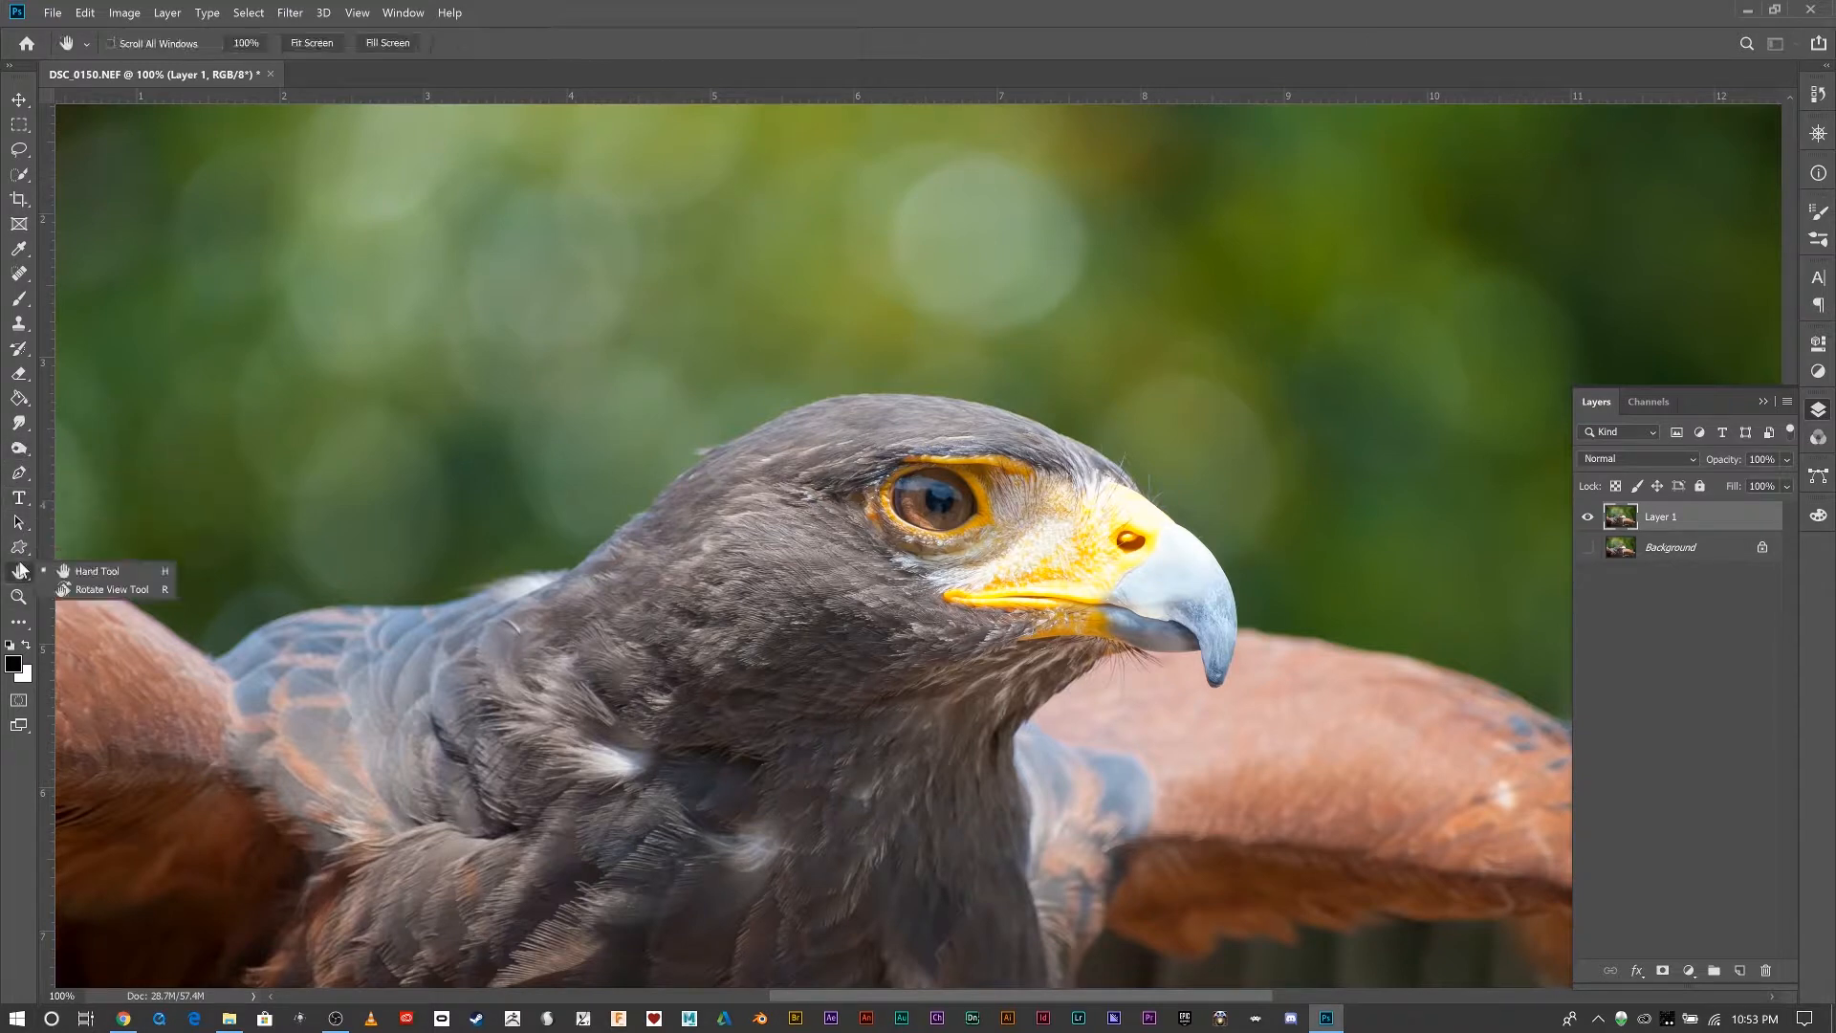
right_click(22, 548)
right_click(23, 533)
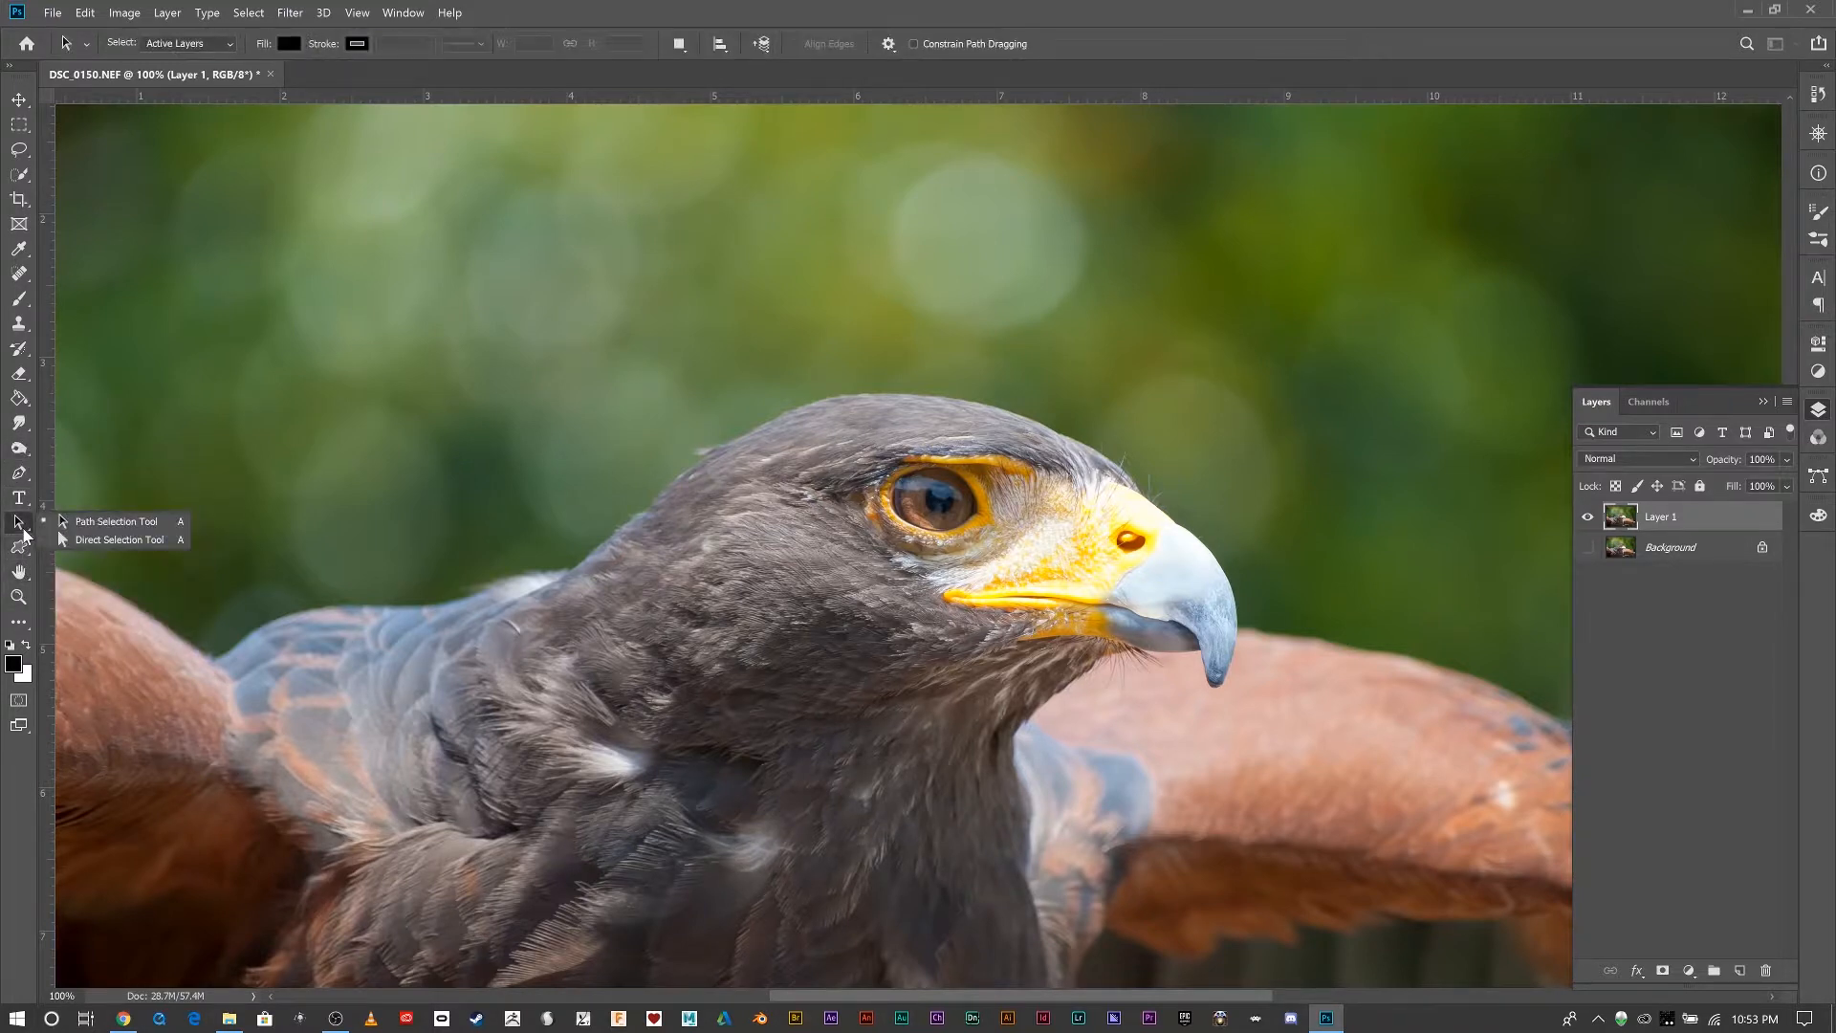
Sharpen the bird's eye on Layer 1 using the Sharpen tool with a 200 px brush at 50% strength.
right_click(23, 427)
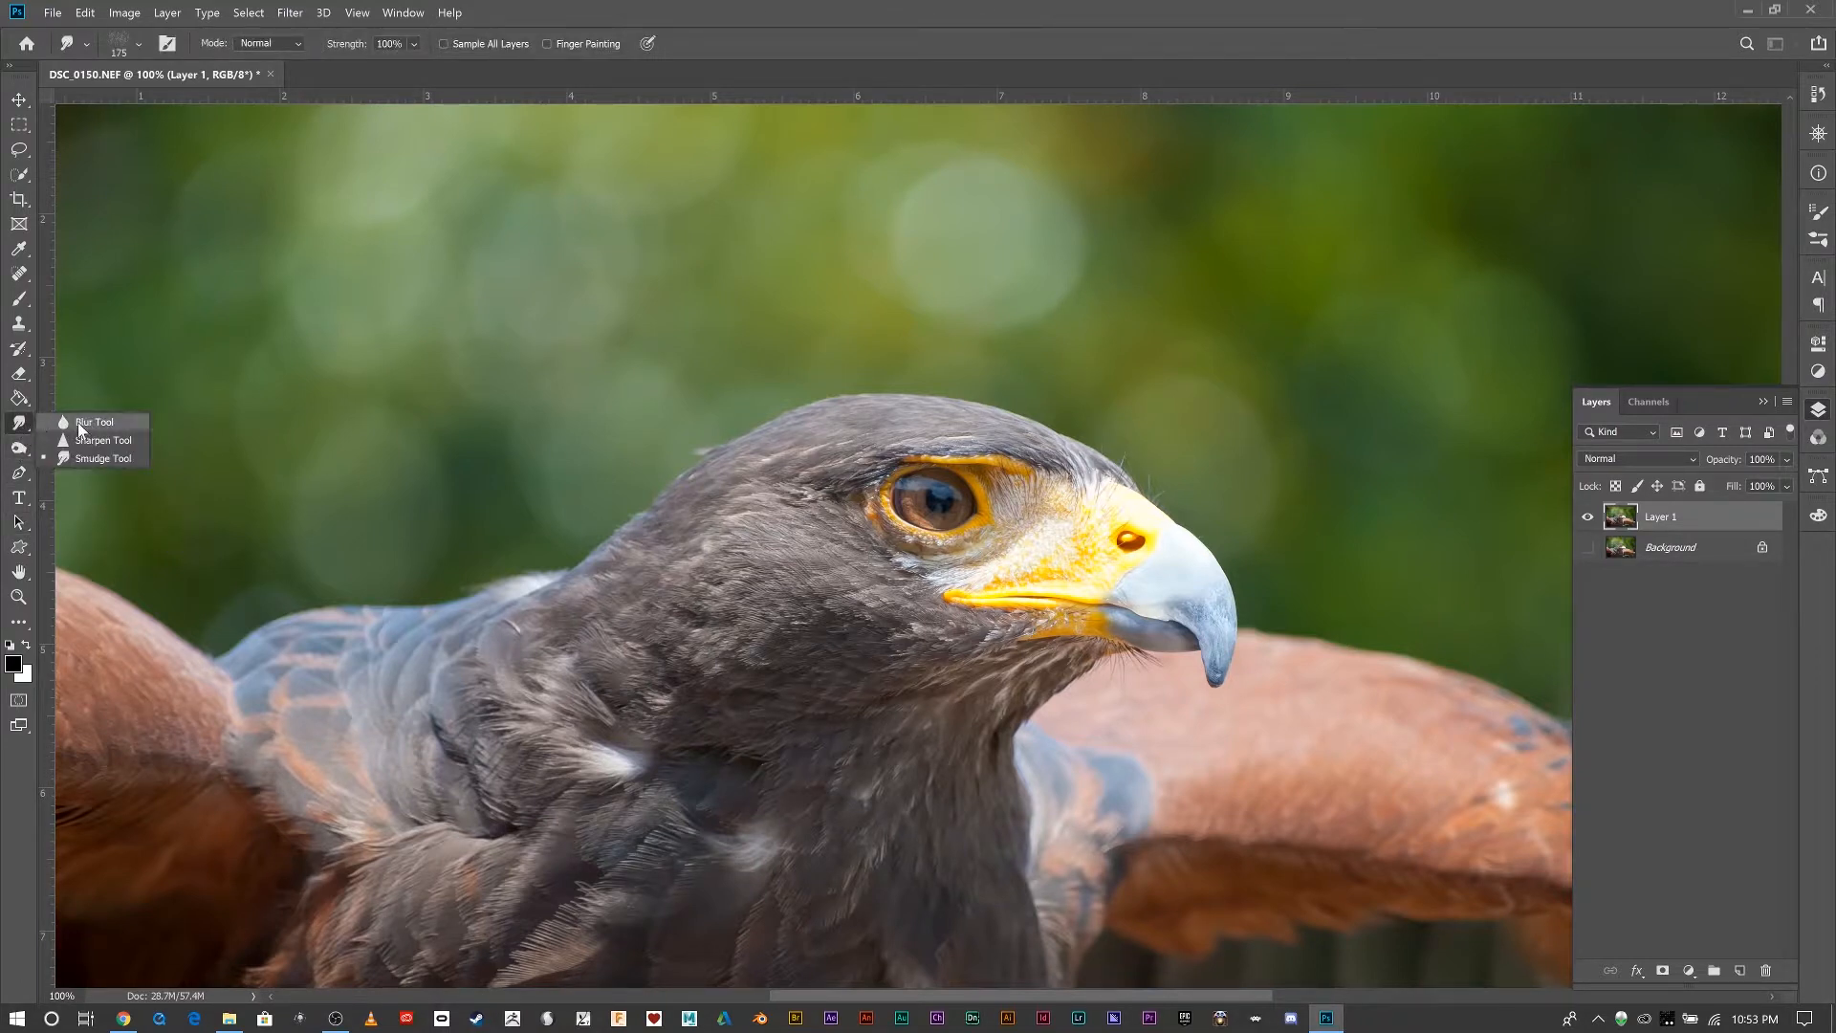
click(78, 422)
right_click(19, 421)
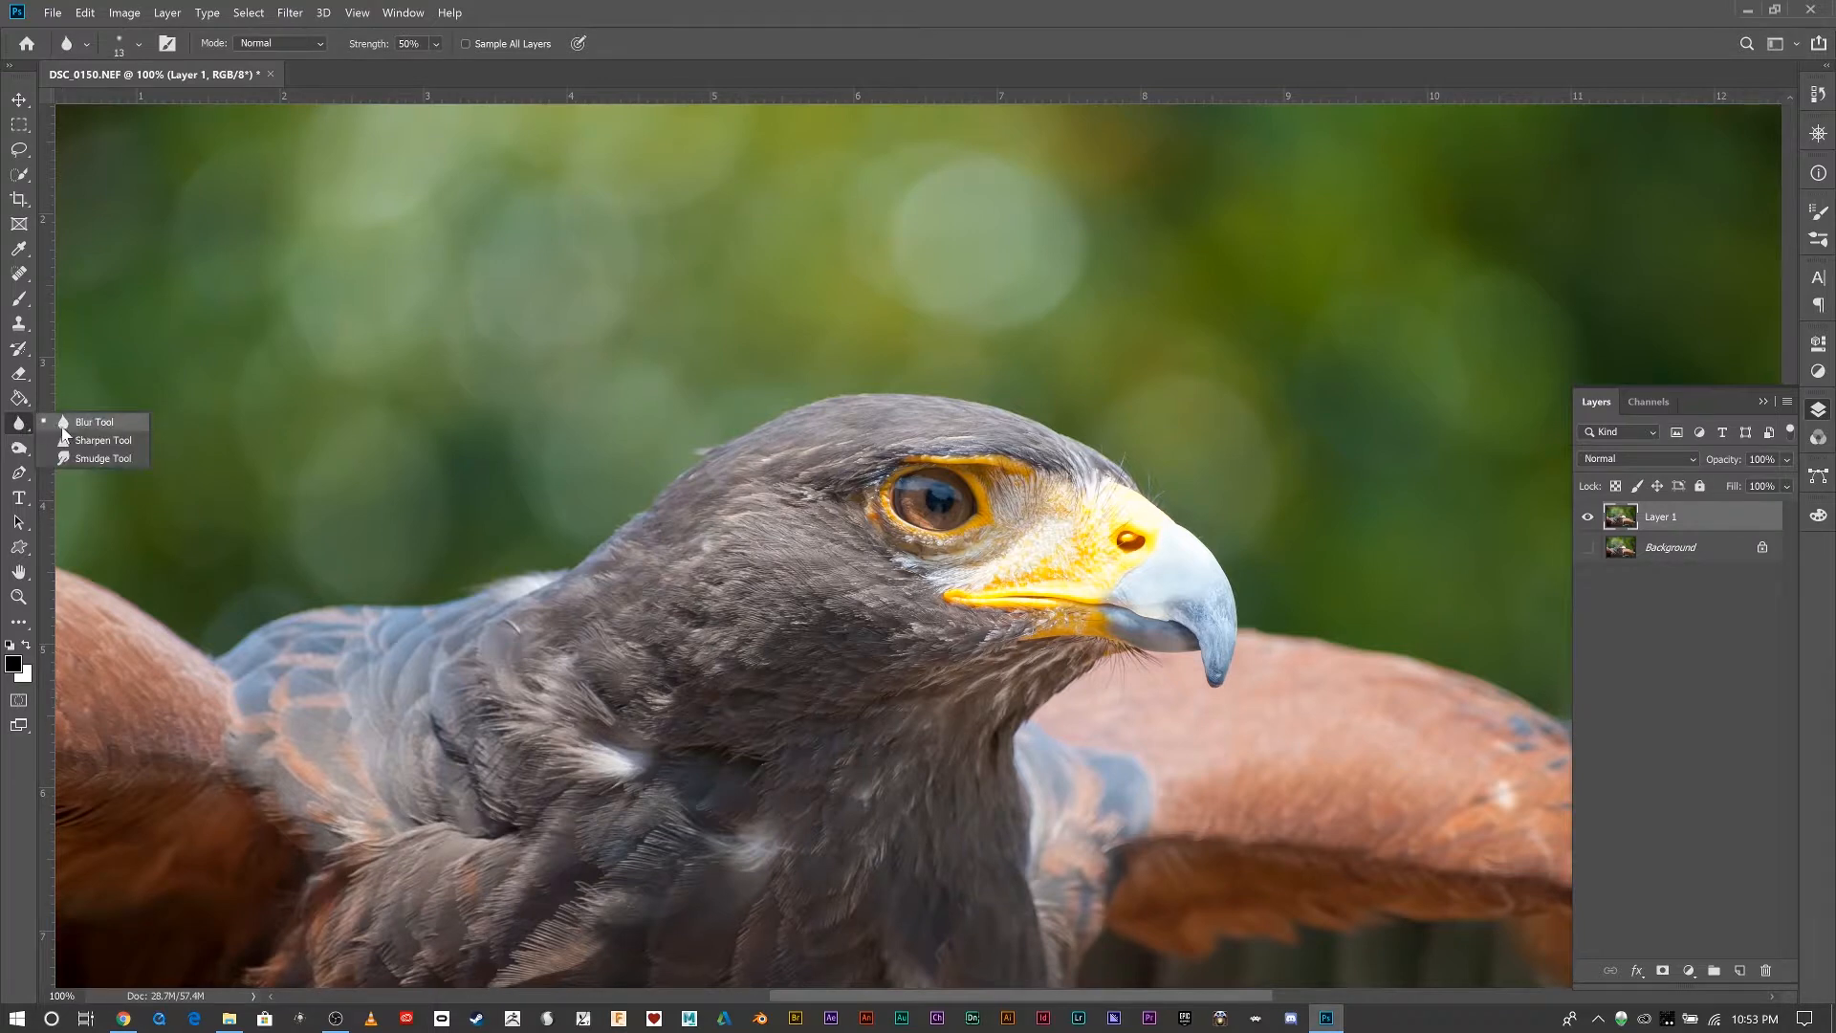
click(78, 441)
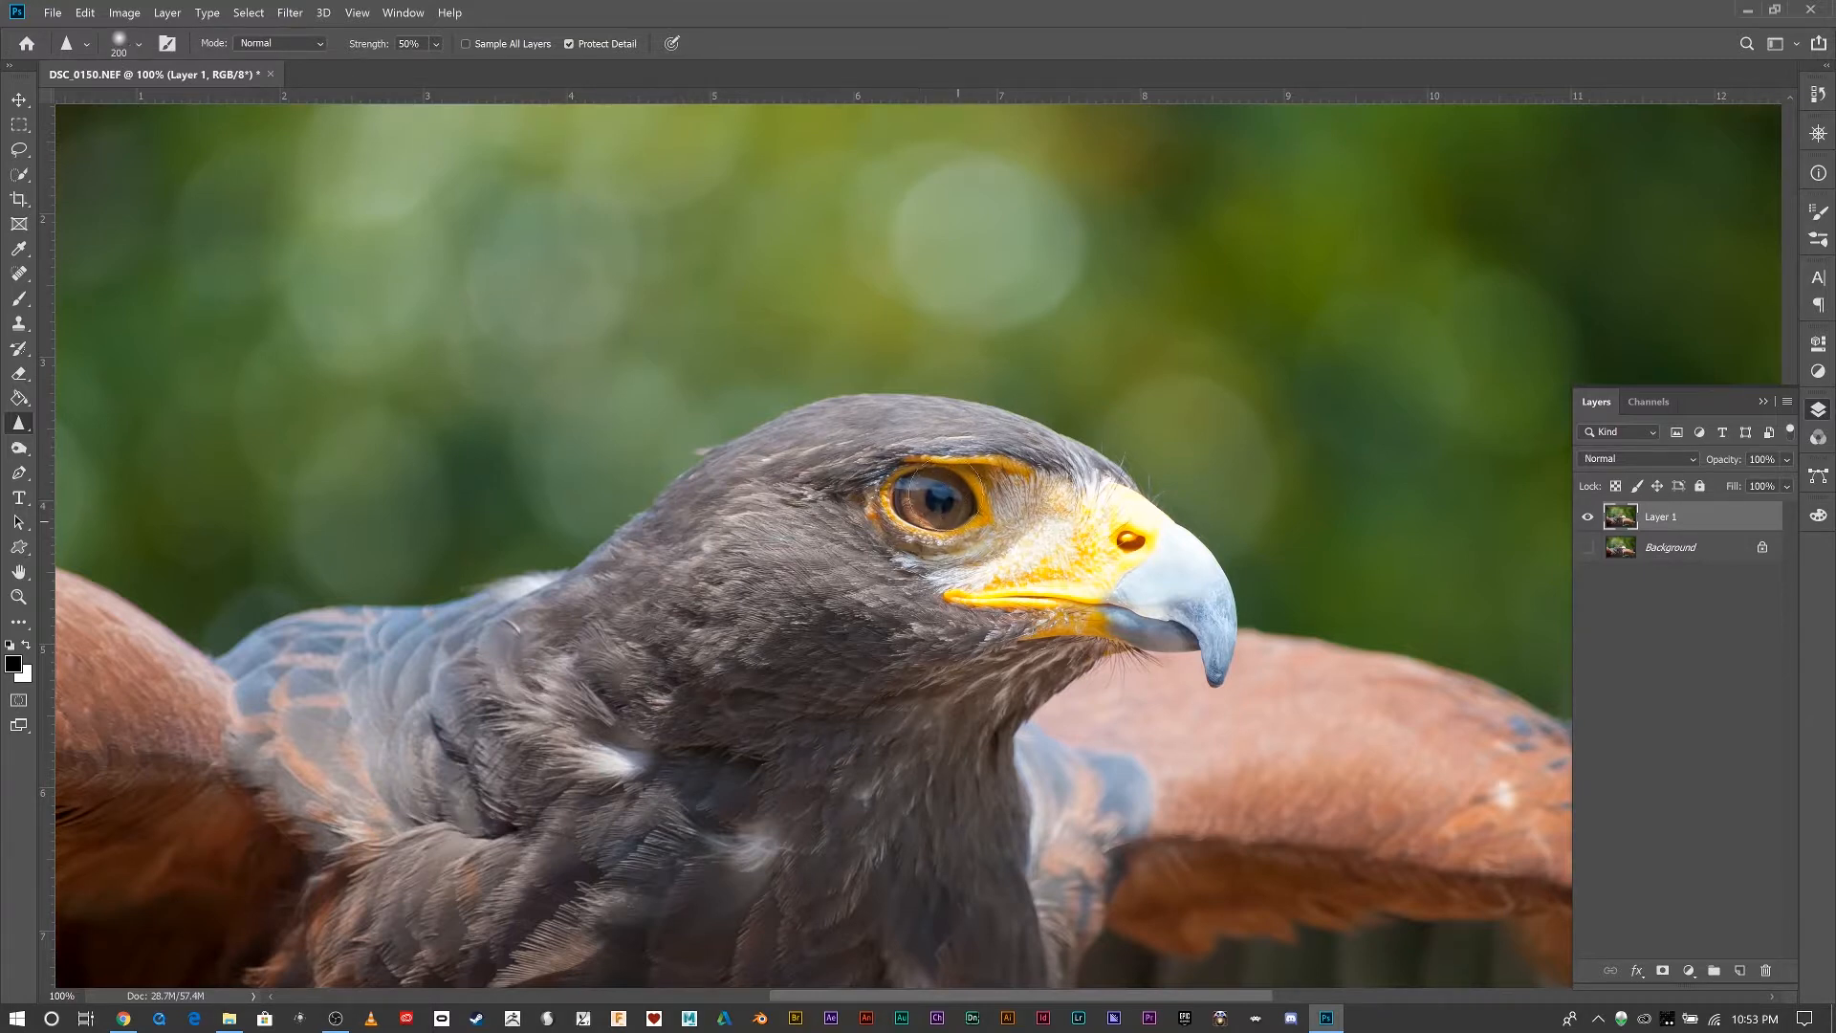
drag(946, 496, 942, 500)
scroll(933, 558, up, 2)
scroll(933, 558, down, 4)
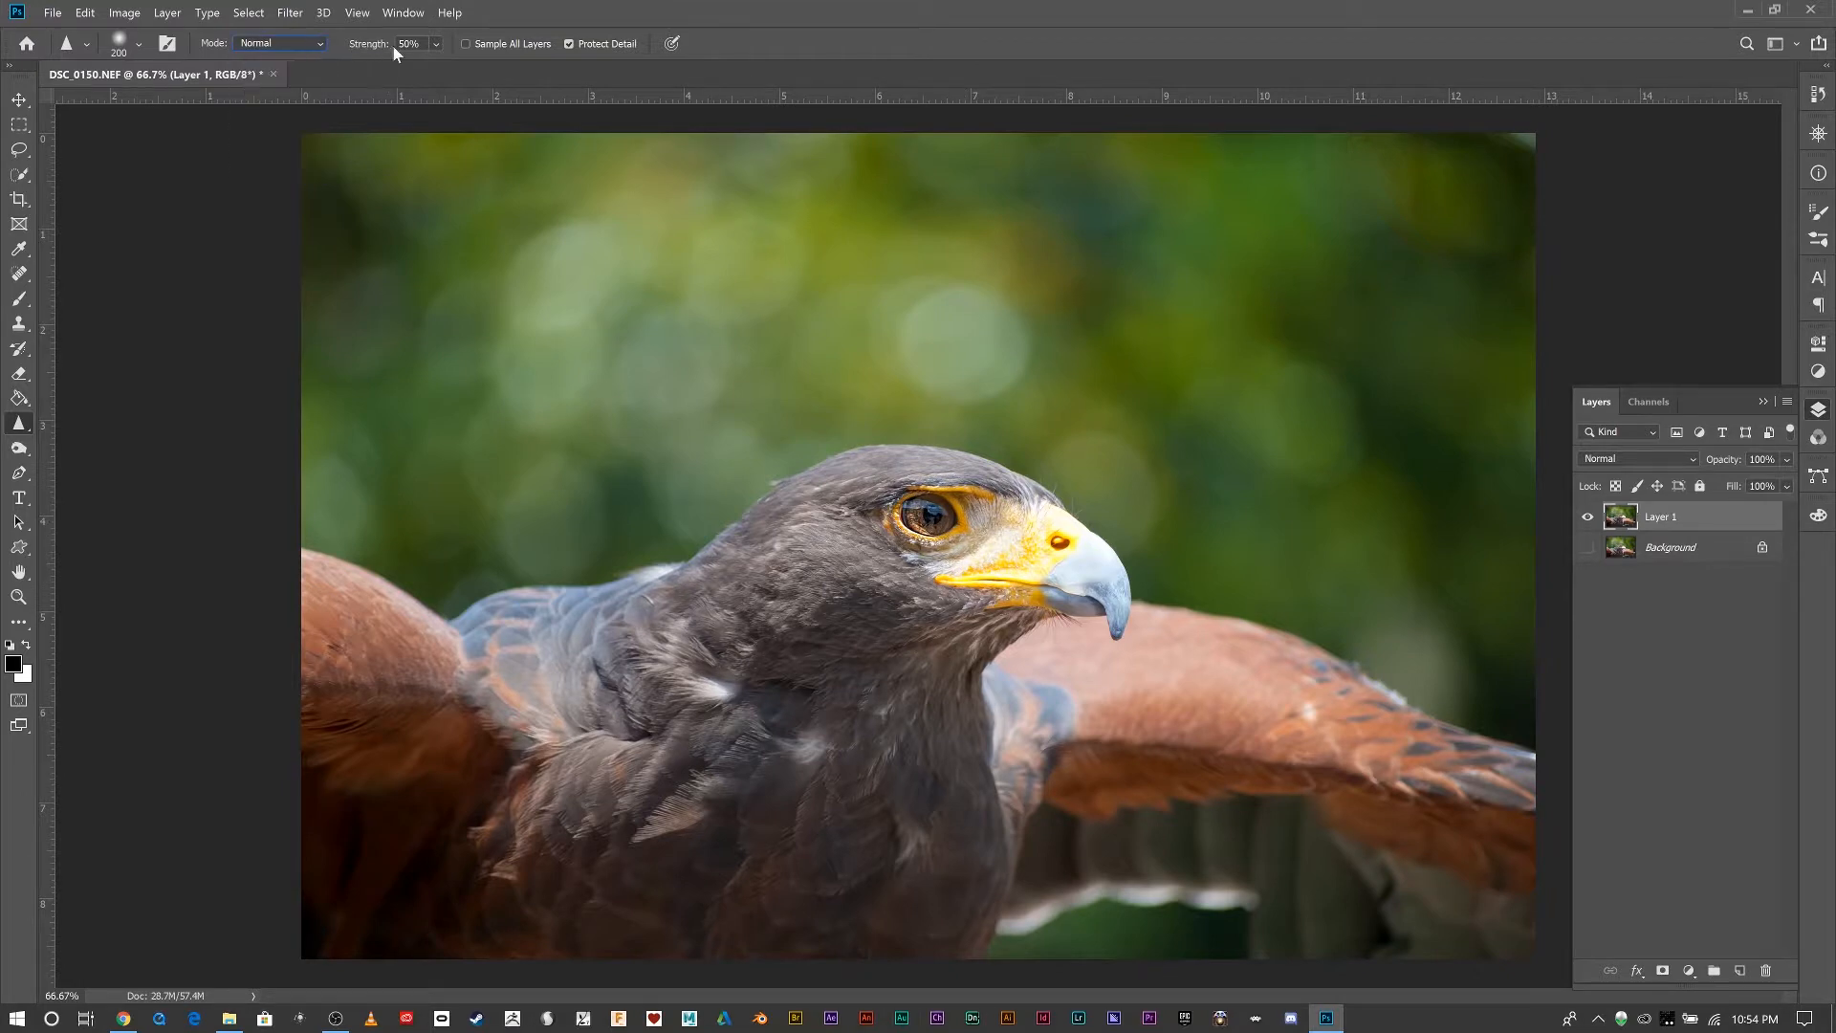
Brush sharpening over the bird's face and across the shoulder and wing feathers, keeping the strength at 50%.
click(434, 42)
click(434, 47)
mouse_move(909, 608)
mouse_down()
mouse_move(1035, 584)
mouse_move(1107, 605)
mouse_move(1001, 489)
mouse_up()
mouse_move(527, 671)
mouse_down()
mouse_move(468, 688)
mouse_move(554, 753)
mouse_move(584, 746)
mouse_move(502, 809)
mouse_move(571, 761)
mouse_move(501, 832)
mouse_move(482, 722)
mouse_move(345, 692)
mouse_up()
Try the Sharpen filter on Layer 1, inspect the eye area at 300%, and undo the filter.
click(287, 12)
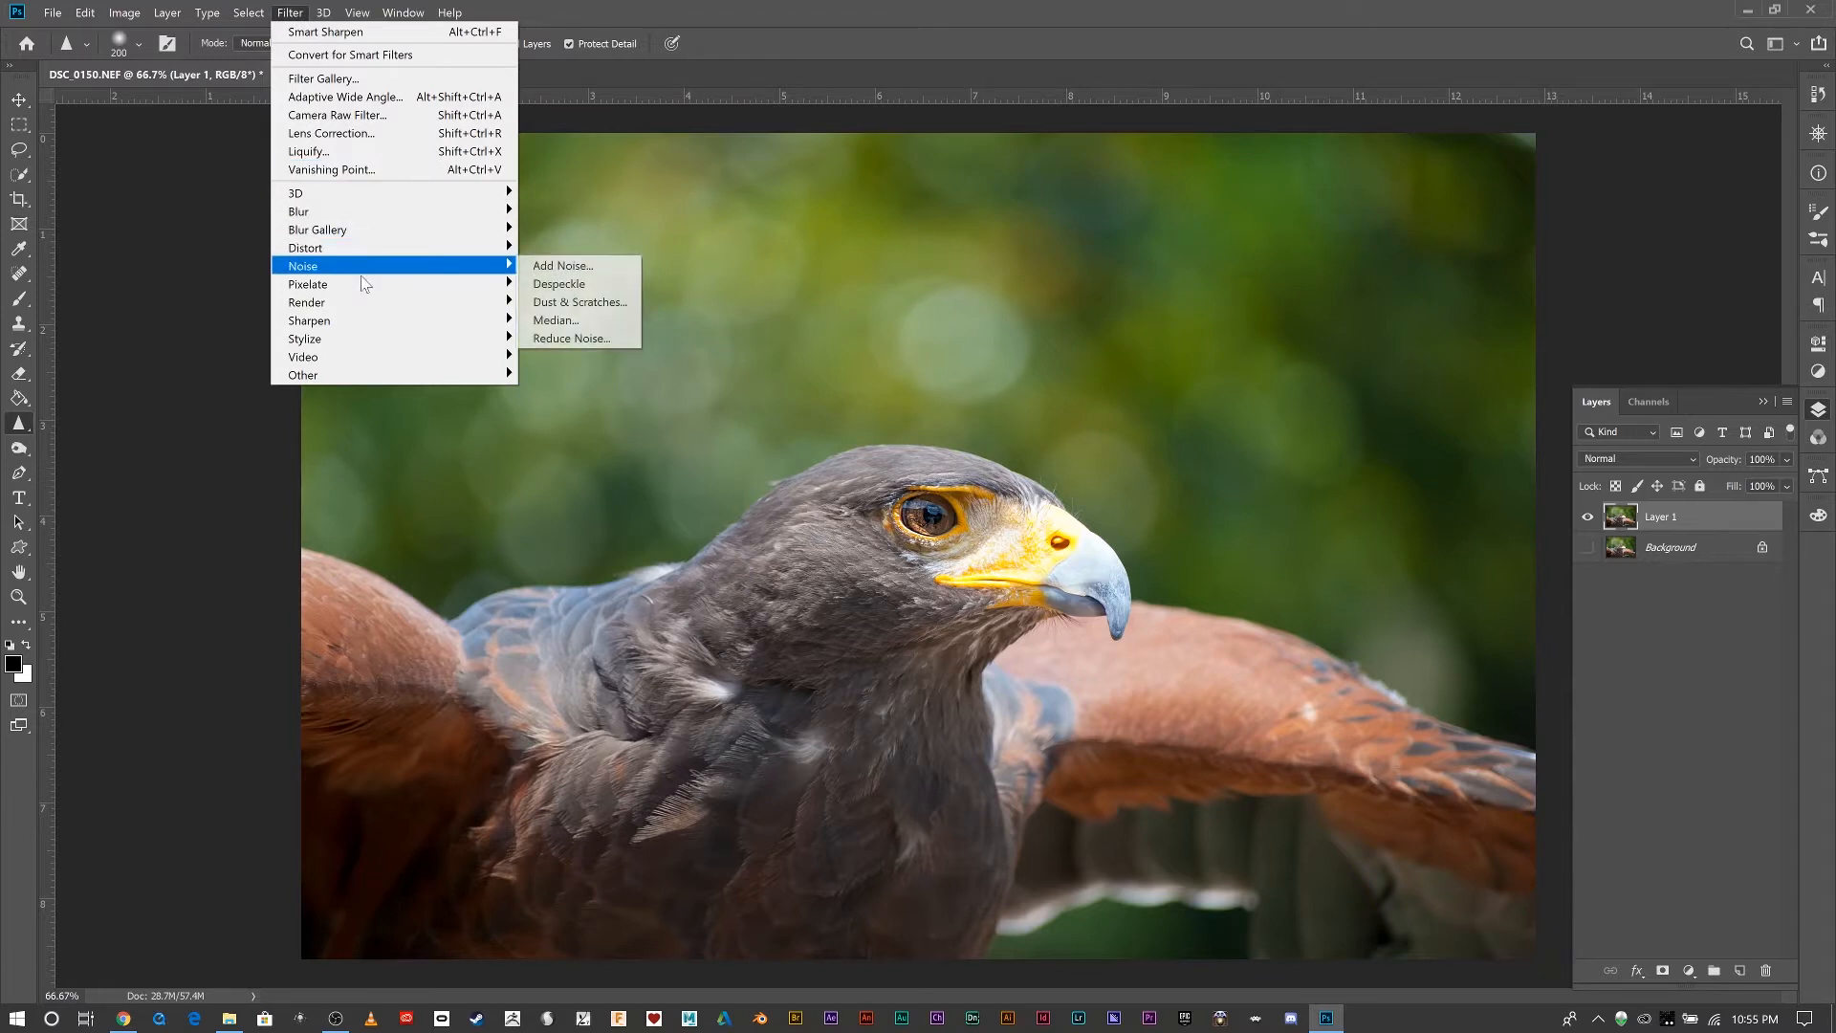
mouse_move(382, 321)
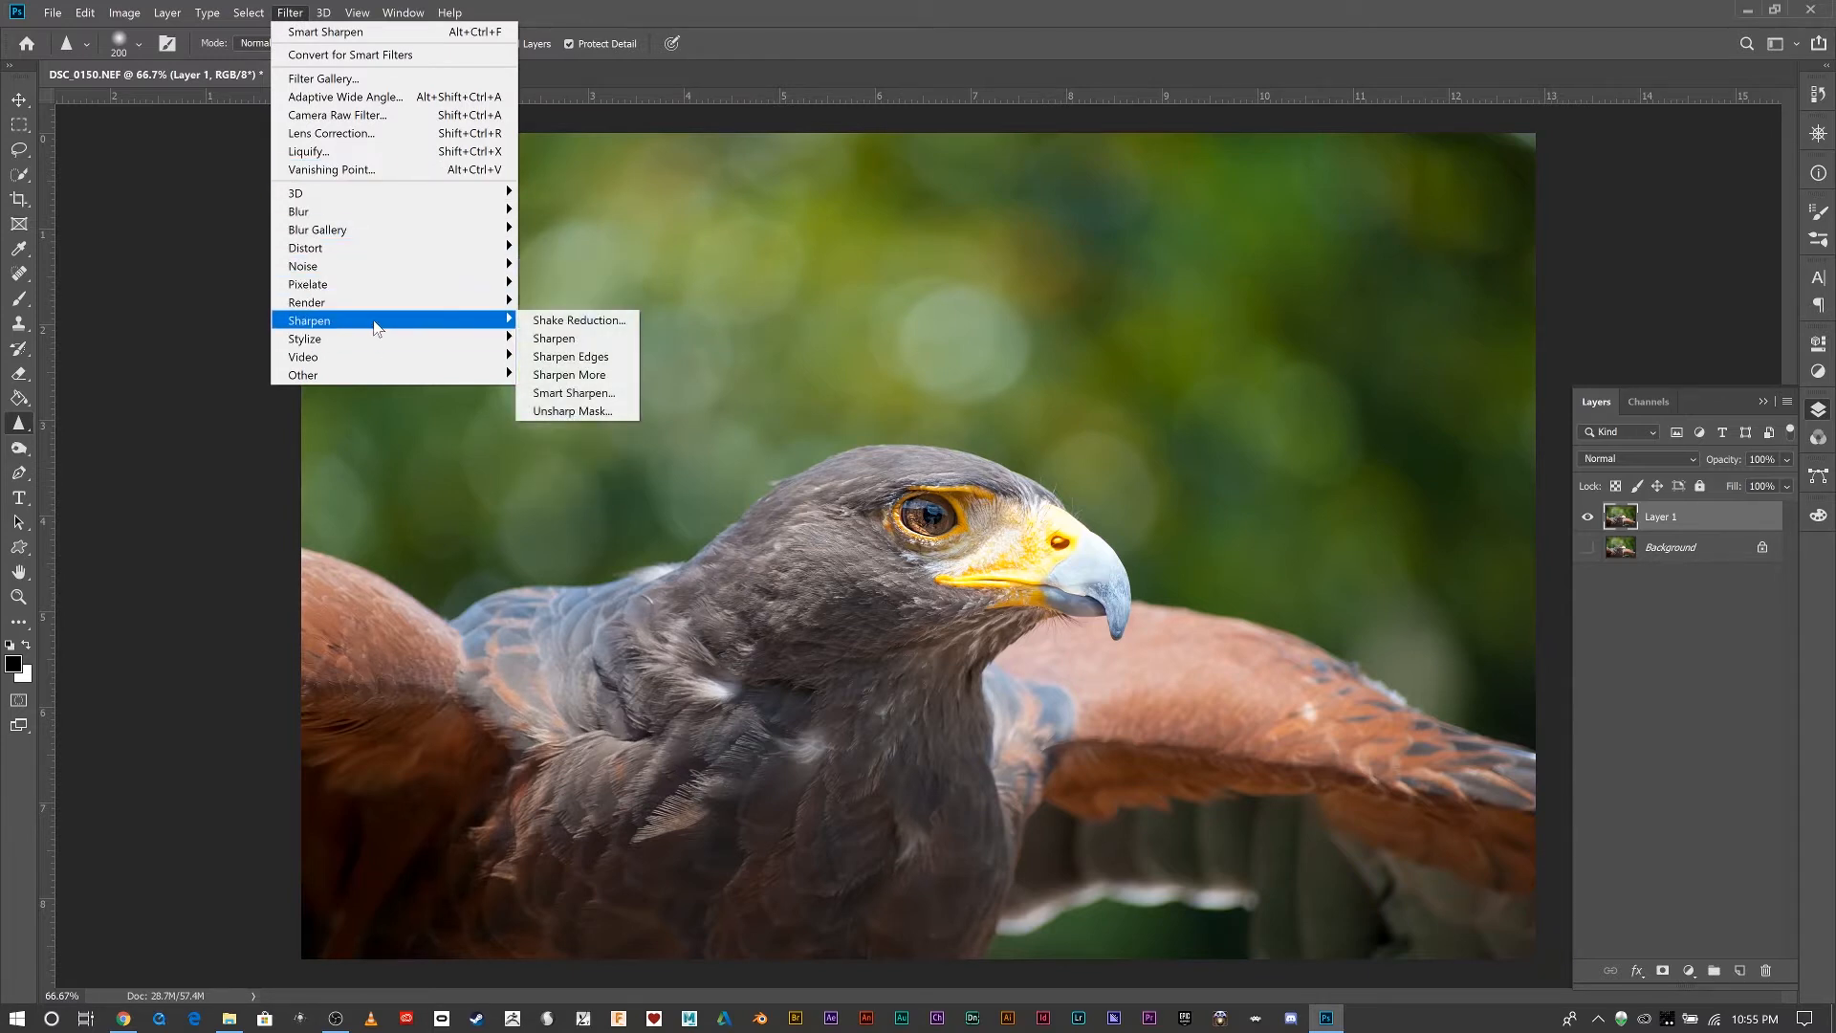
click(608, 345)
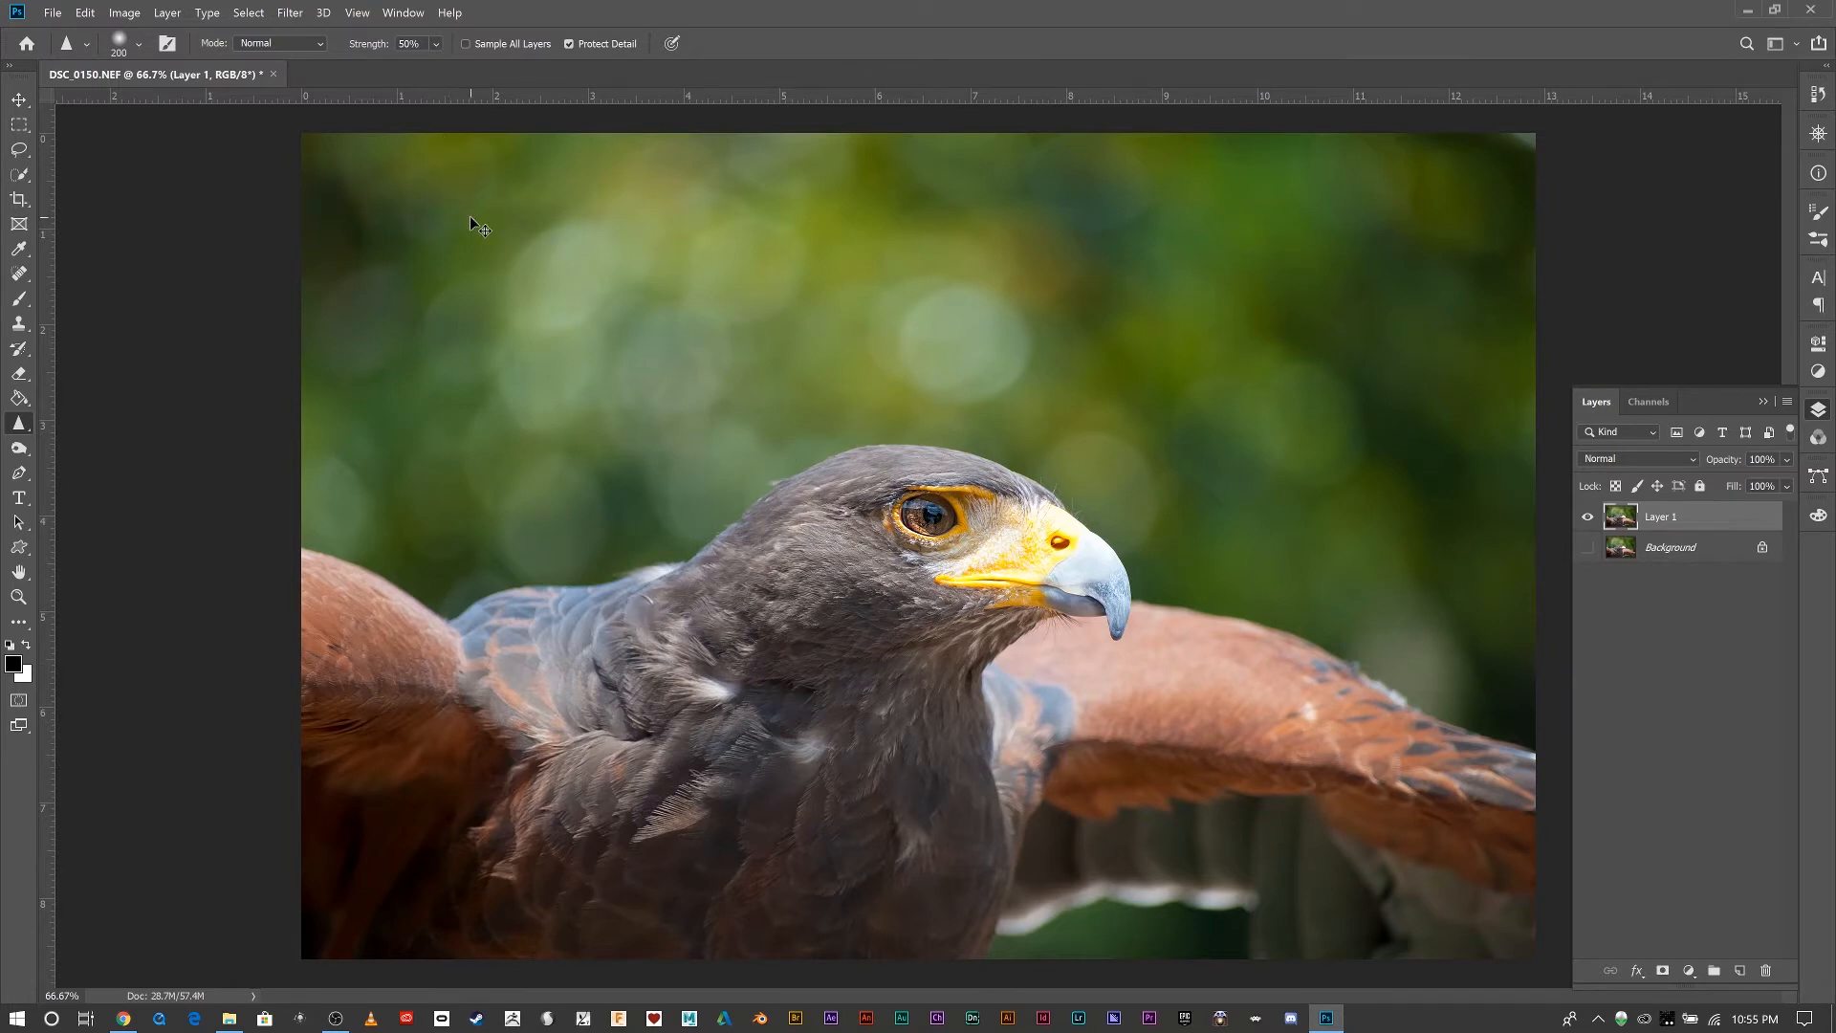
key(ctrl+plus)
key(ctrl+plus)
key(ctrl+plus)
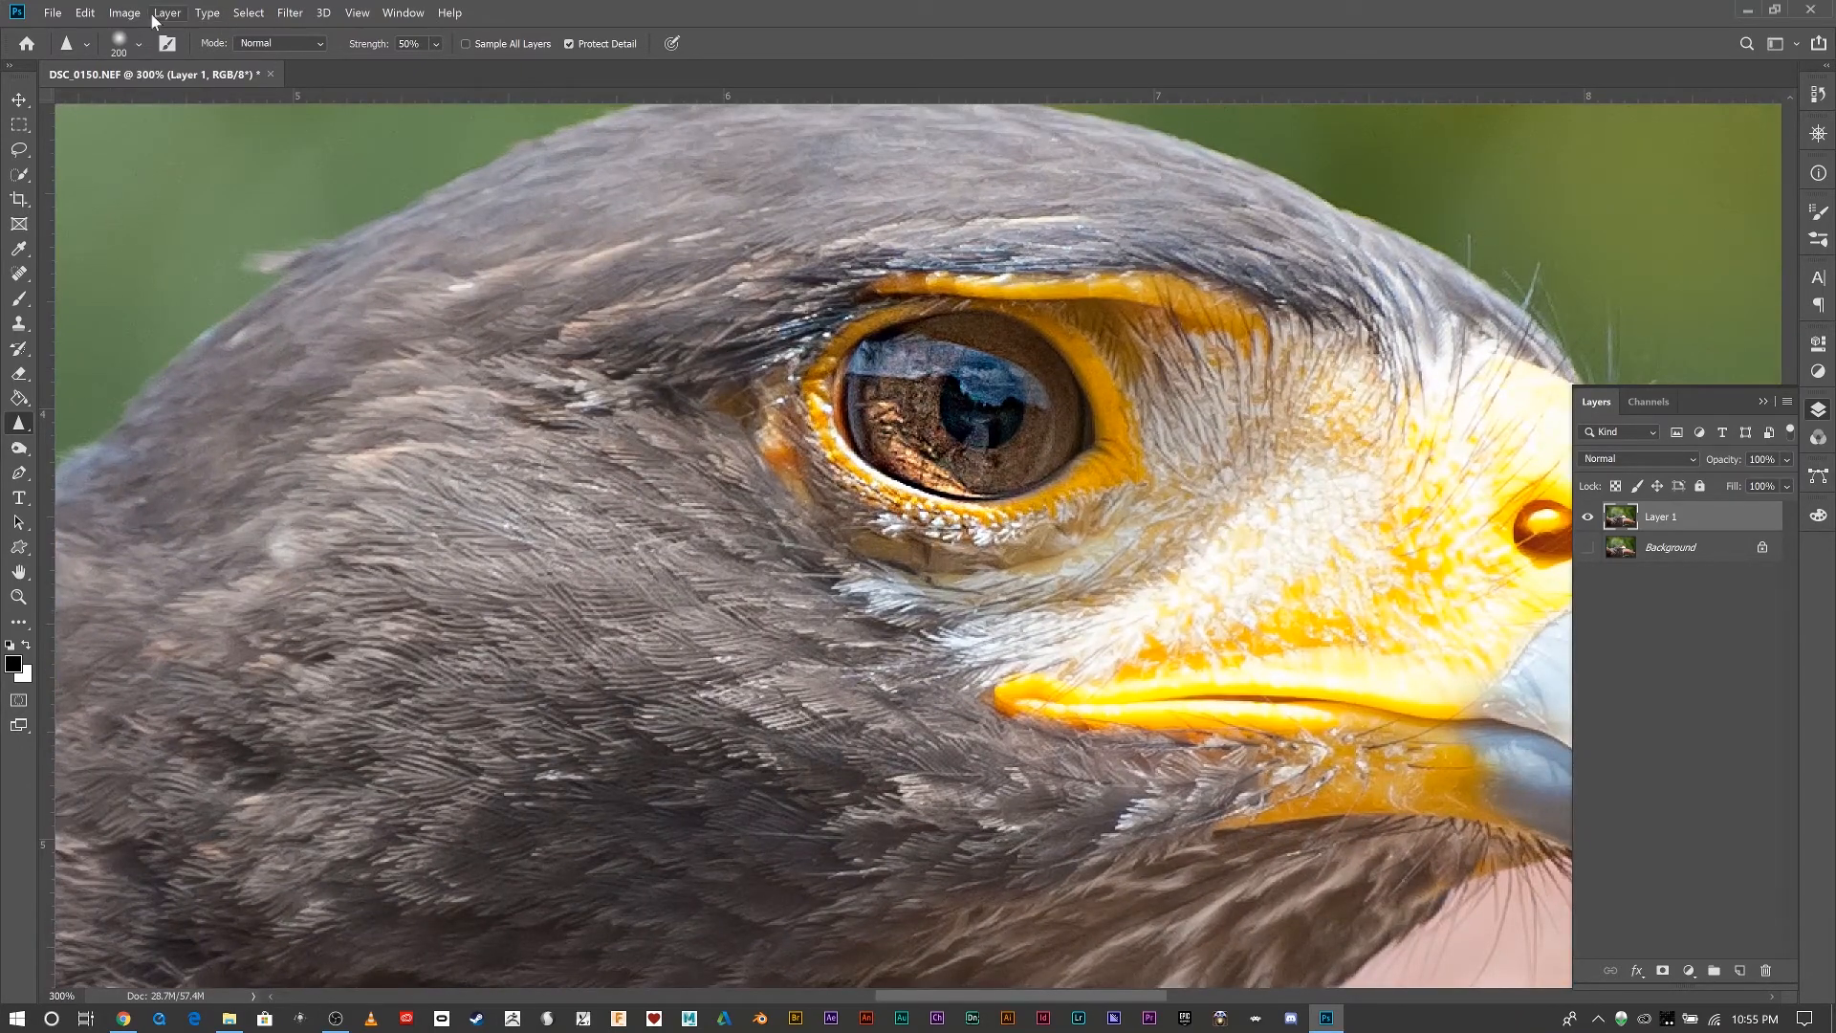
click(84, 13)
click(94, 50)
key(ctrl+0)
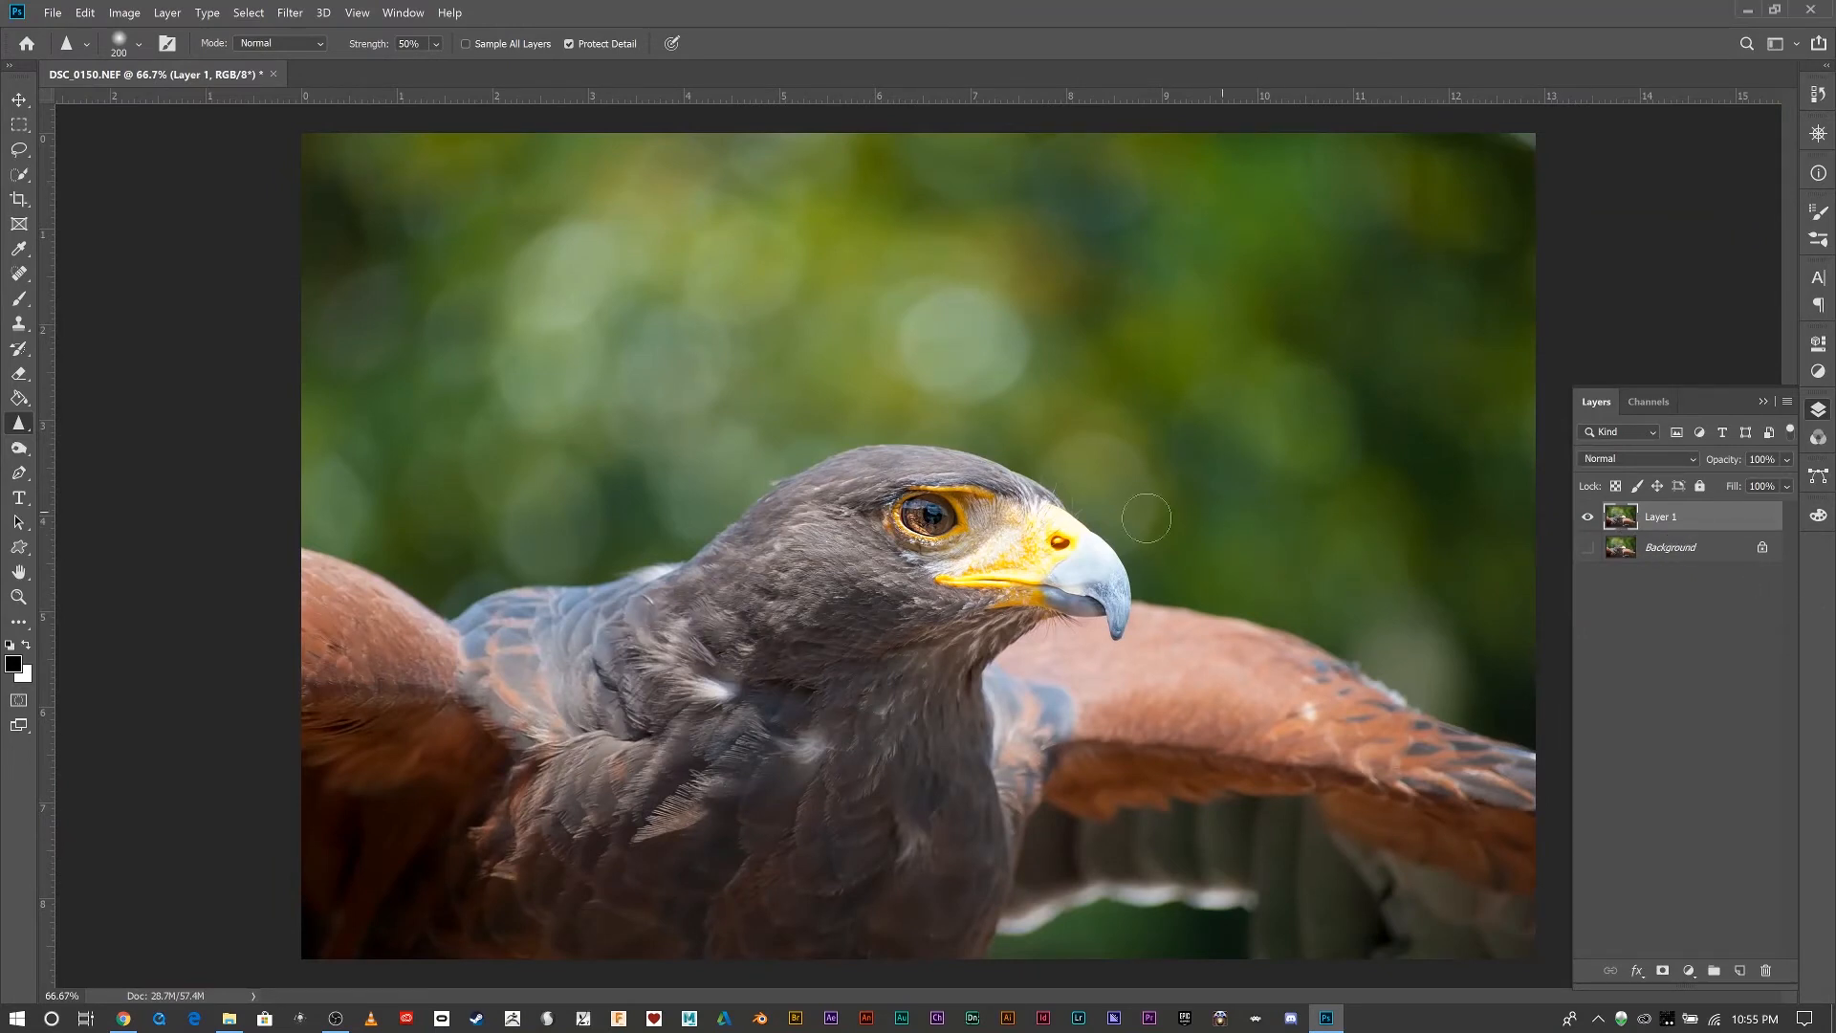
Select the Sharpen tool again for local sharpening on Layer 1.
right_click(21, 423)
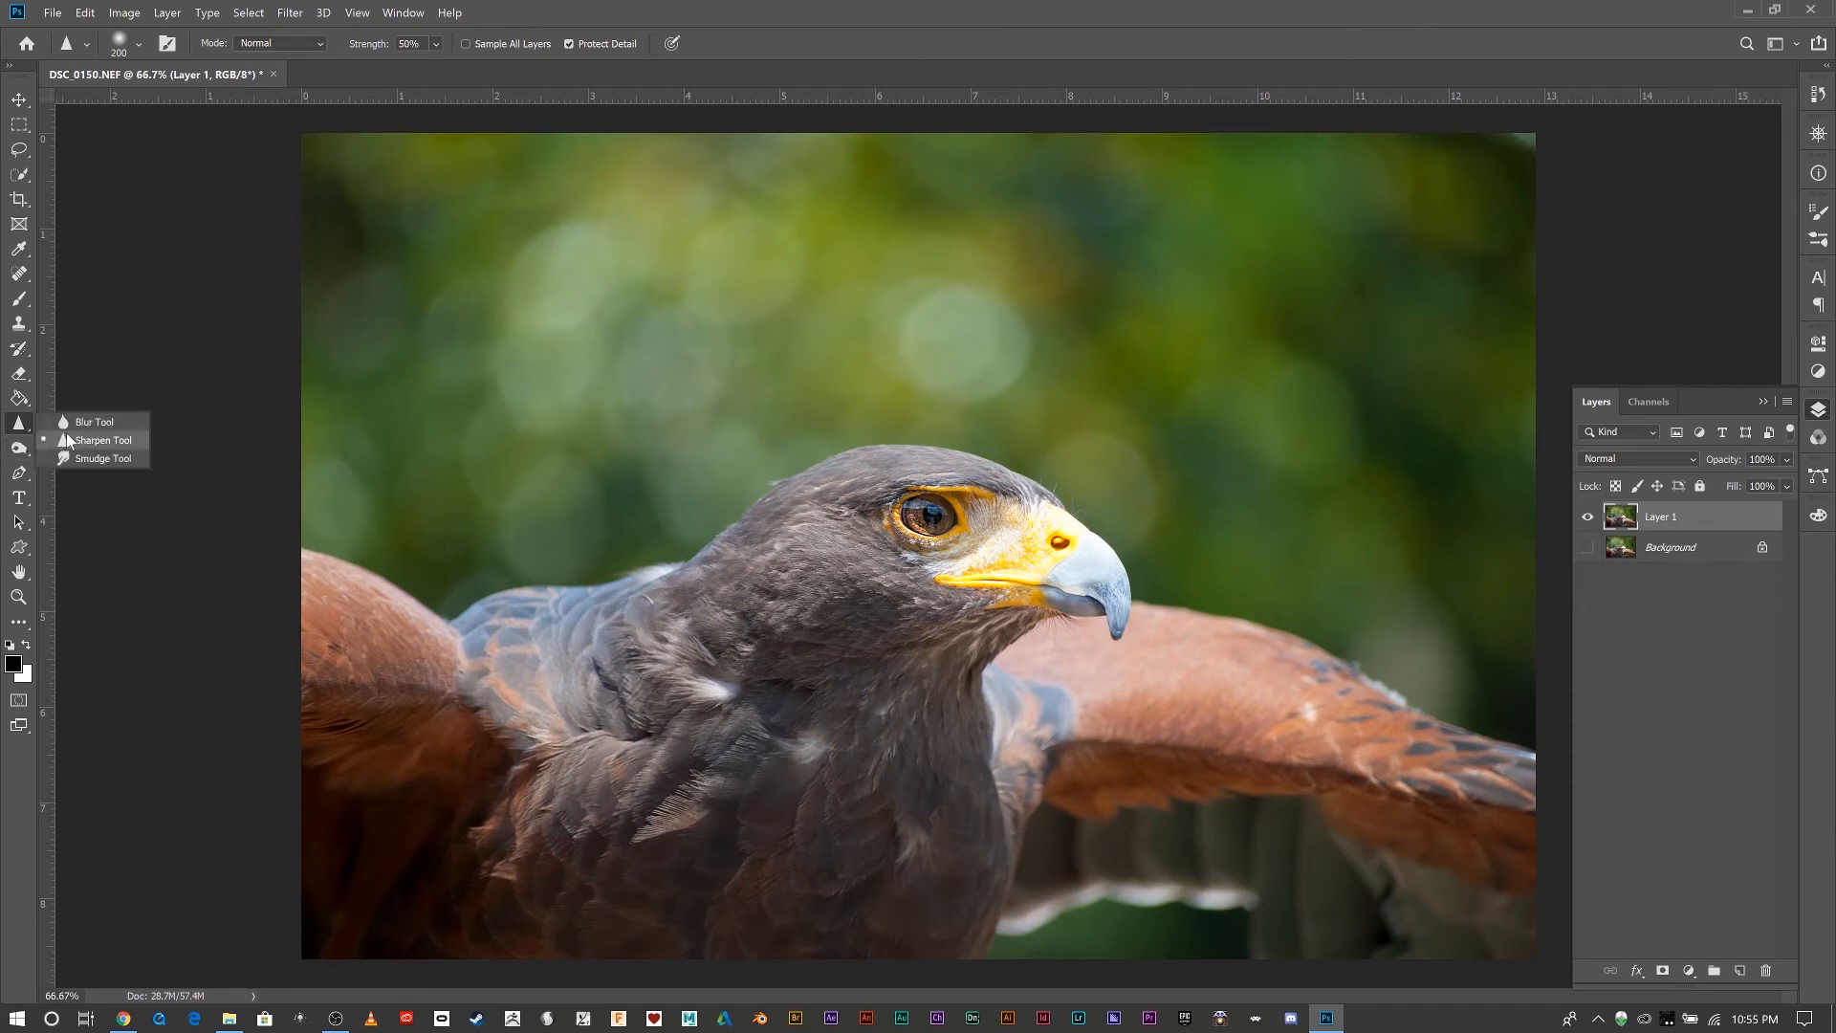
click(73, 438)
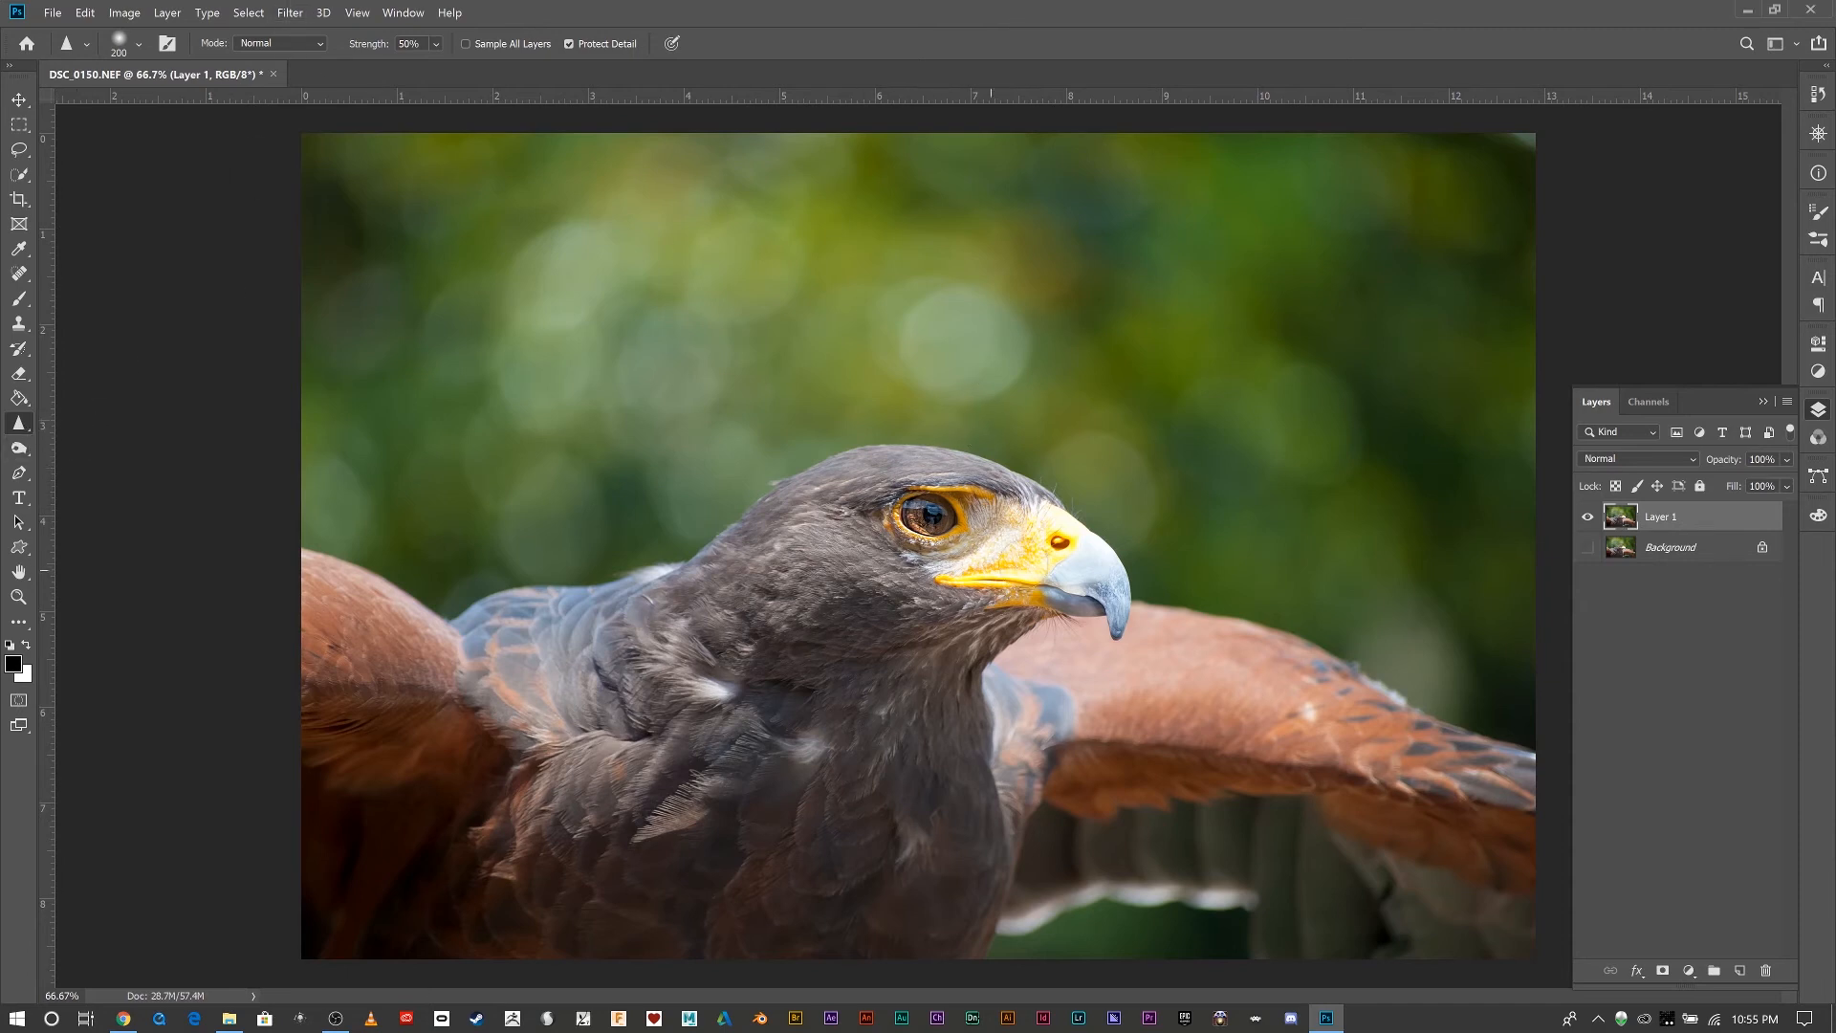